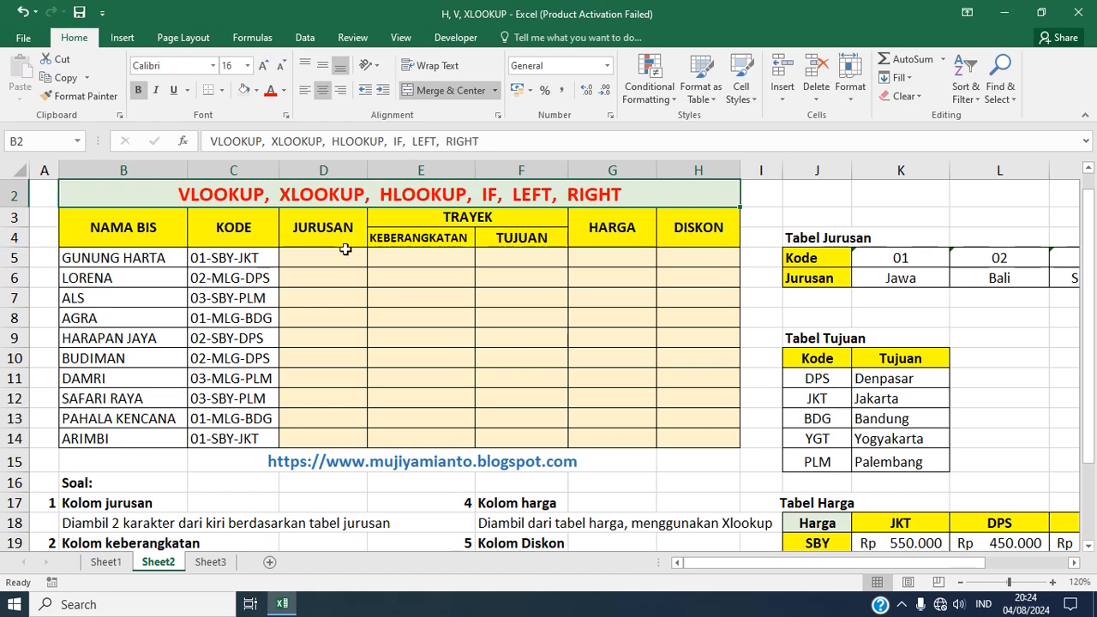
Examine the bus table's NAMA BIS and KODE columns, the Jurusan, Tujuan and Harga lookup tables, and the questions beneath
{"action": "left_click", "coordinate": [153, 235]}
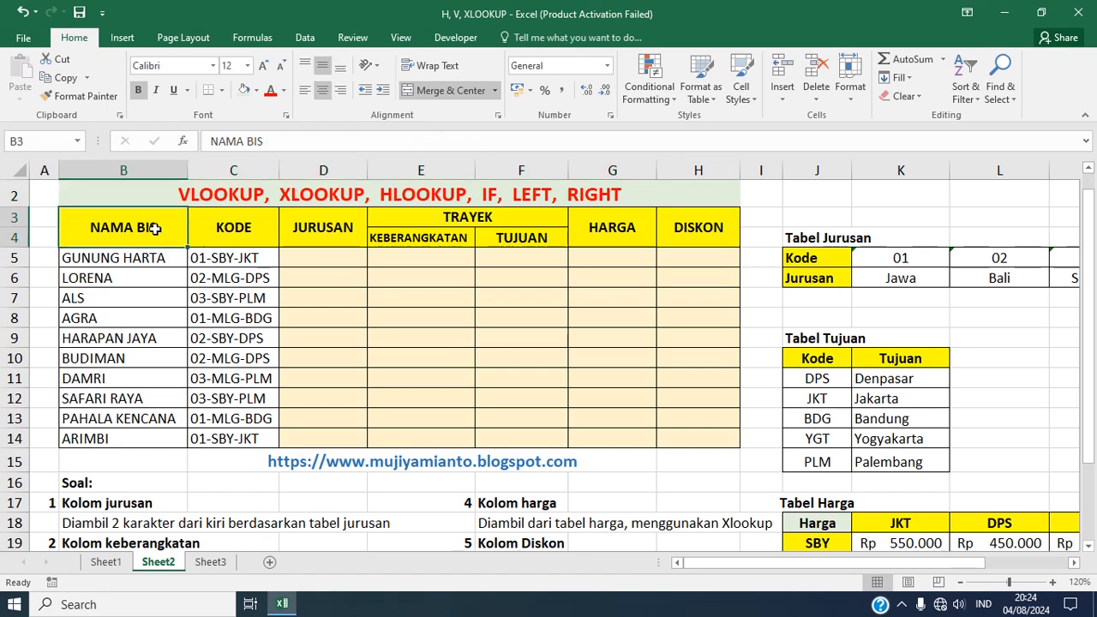
{"action": "left_click", "coordinate": [235, 234]}
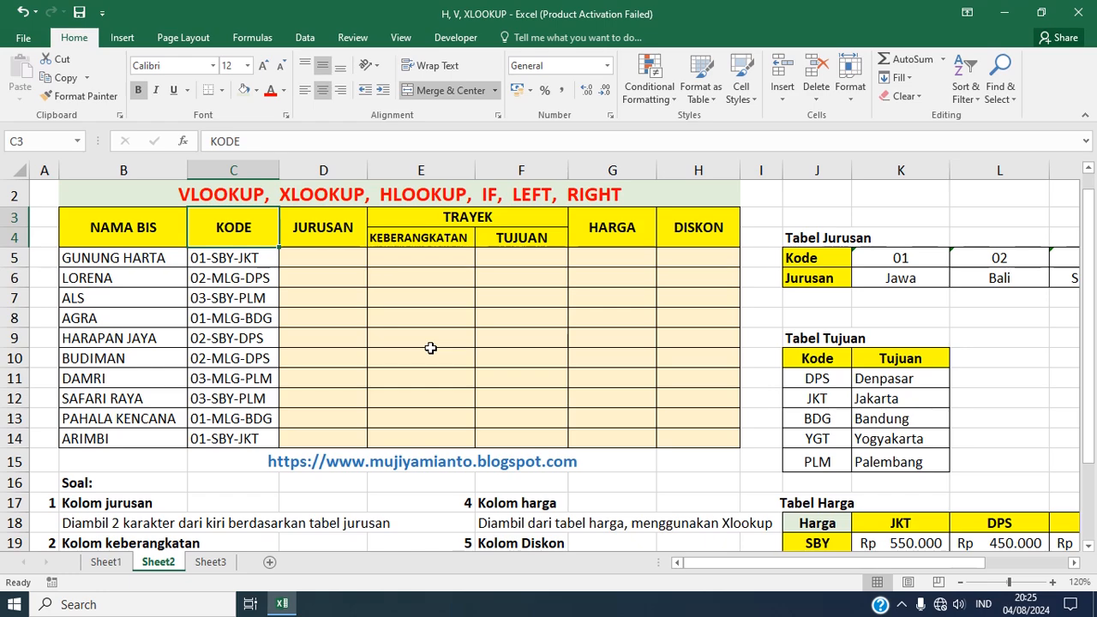
{"action": "left_click", "coordinate": [1074, 563]}
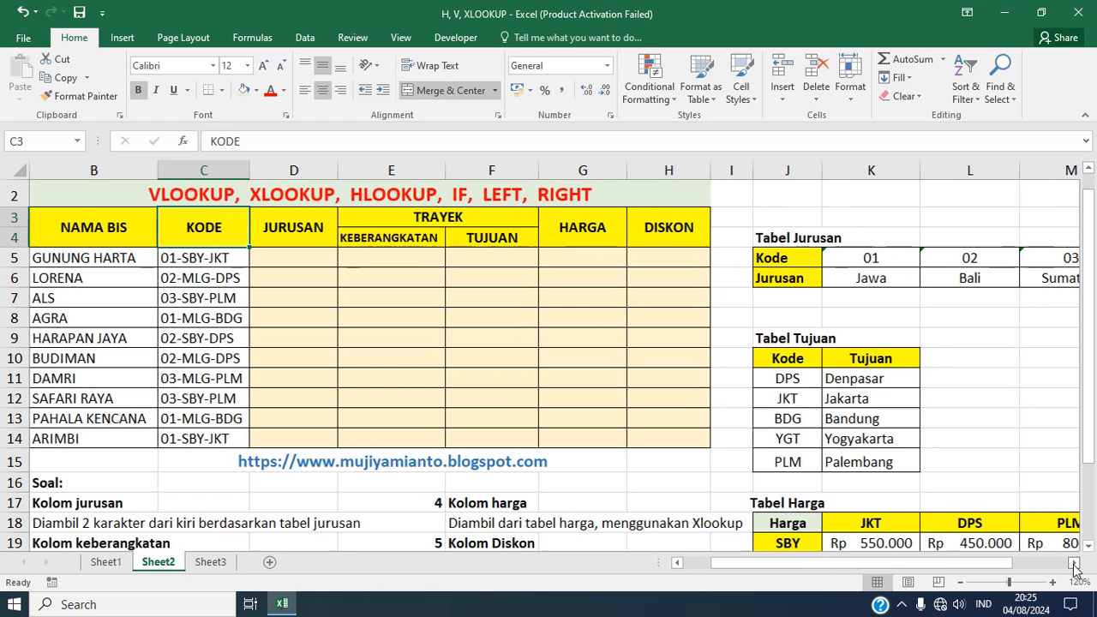
{"action": "left_click", "coordinate": [1074, 563]}
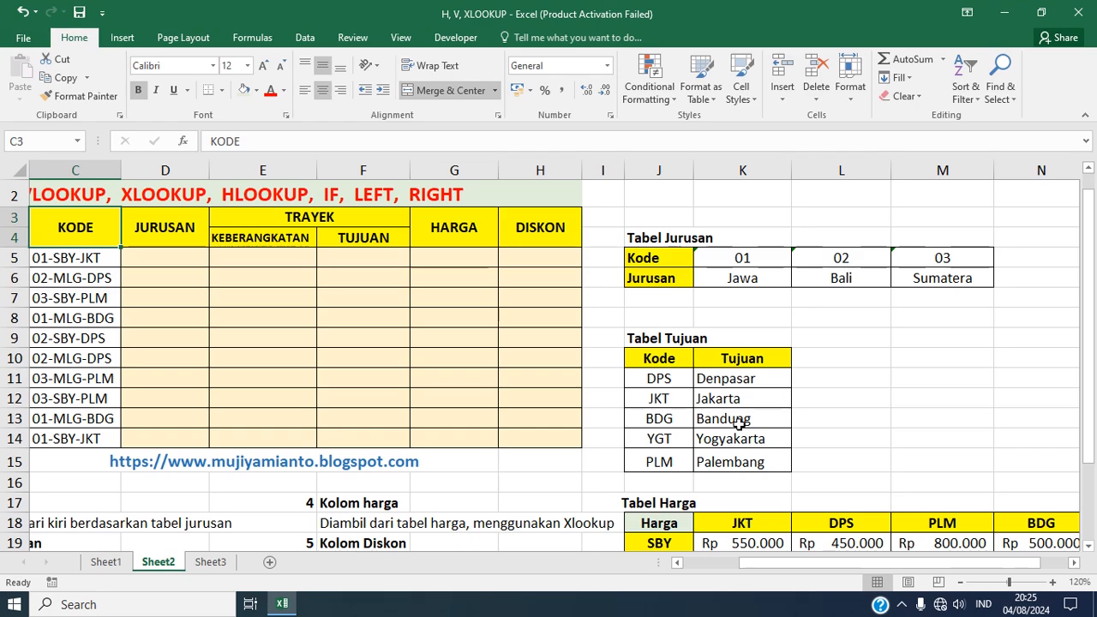
{"action": "scroll", "coordinate": [734, 421], "scroll_direction": "down", "scroll_amount": 1}
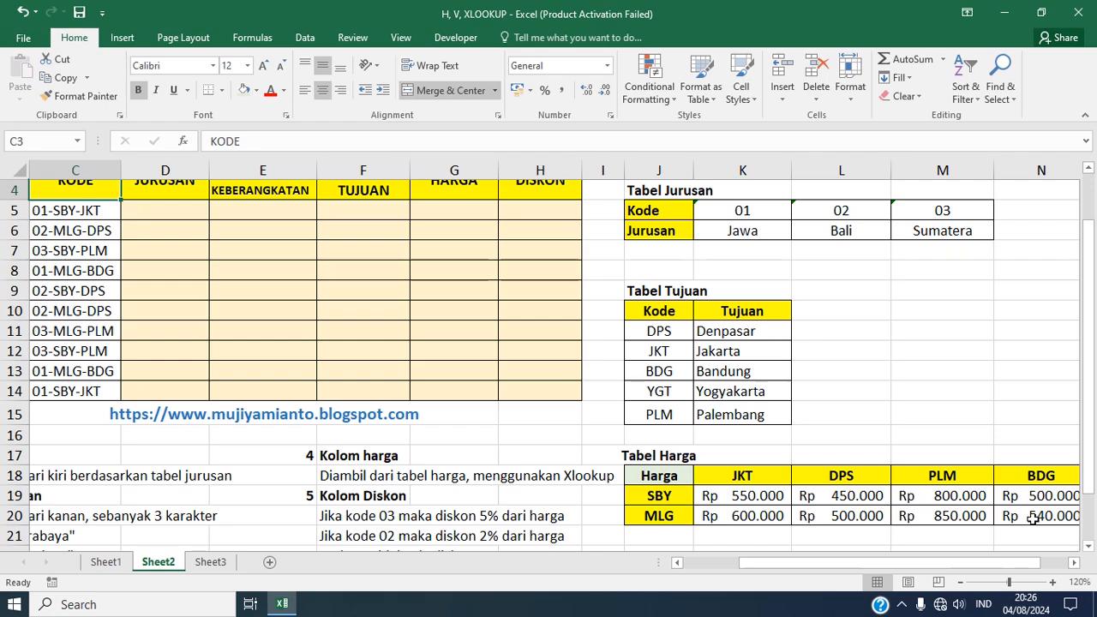
{"action": "left_click", "coordinate": [702, 564]}
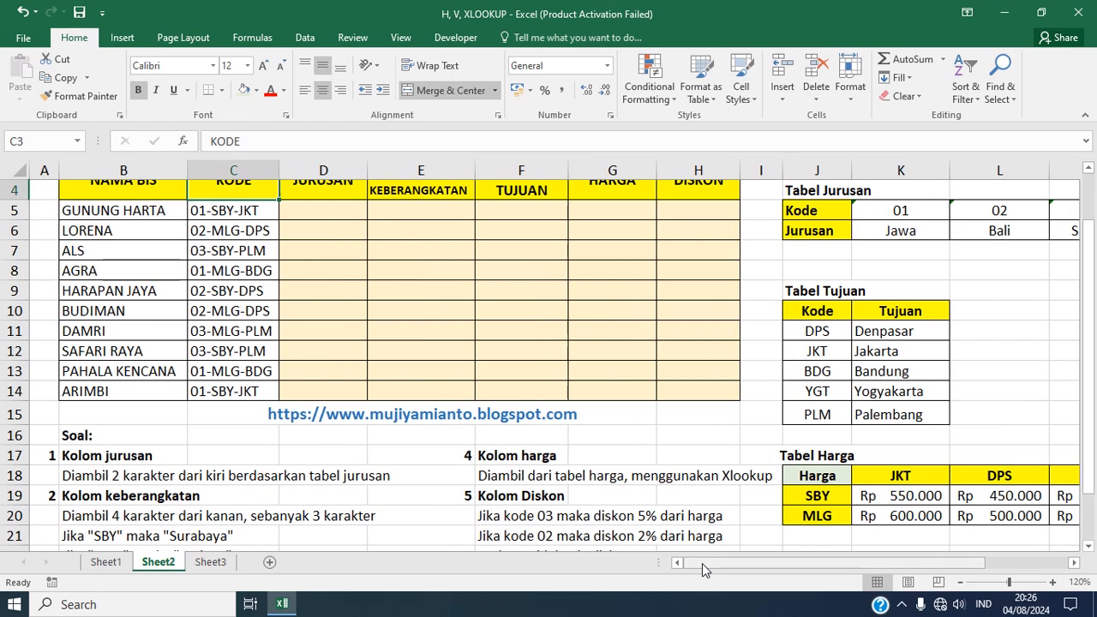
{"action": "left_click", "coordinate": [1088, 169]}
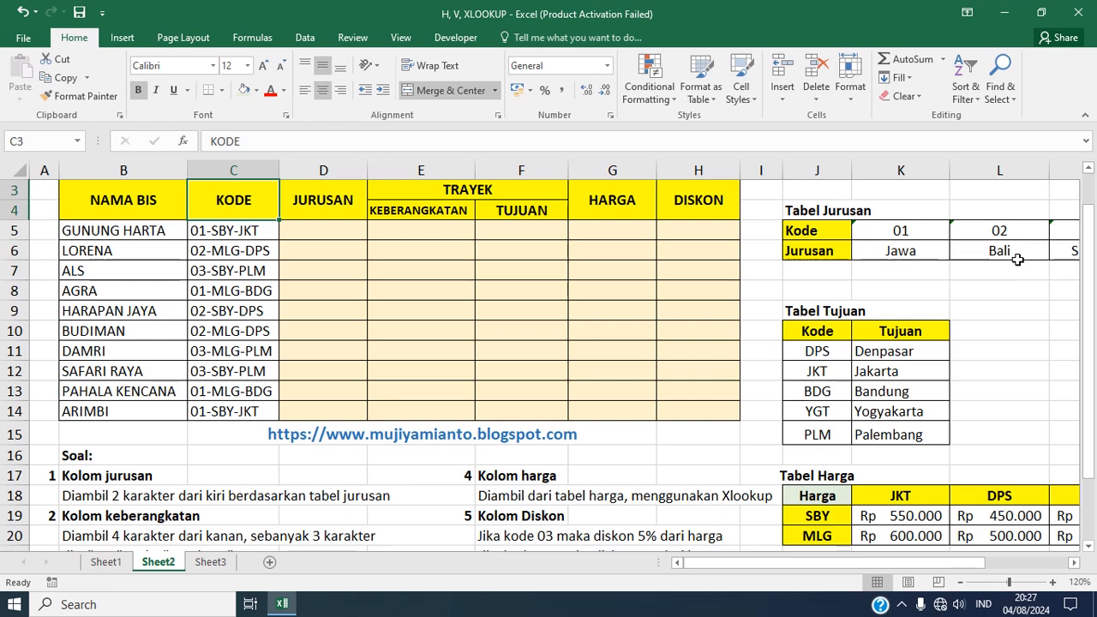
Start an HLOOKUP formula in D5 with LEFT(C5;2) as the lookup value
{"action": "left_click", "coordinate": [336, 229]}
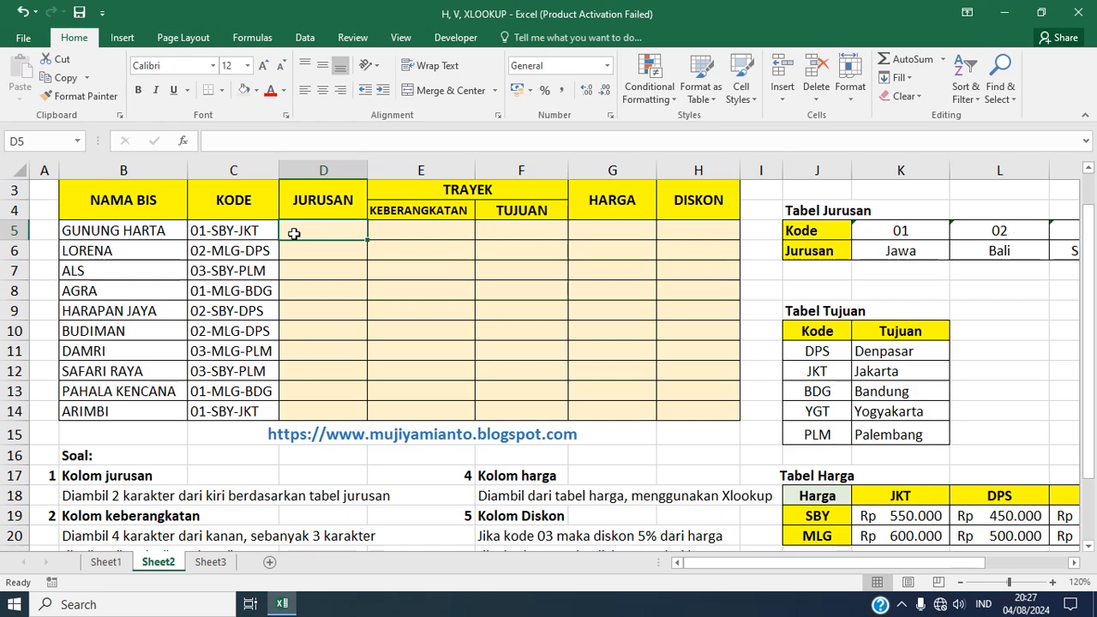
{"action": "type", "text": "=HLOO"}
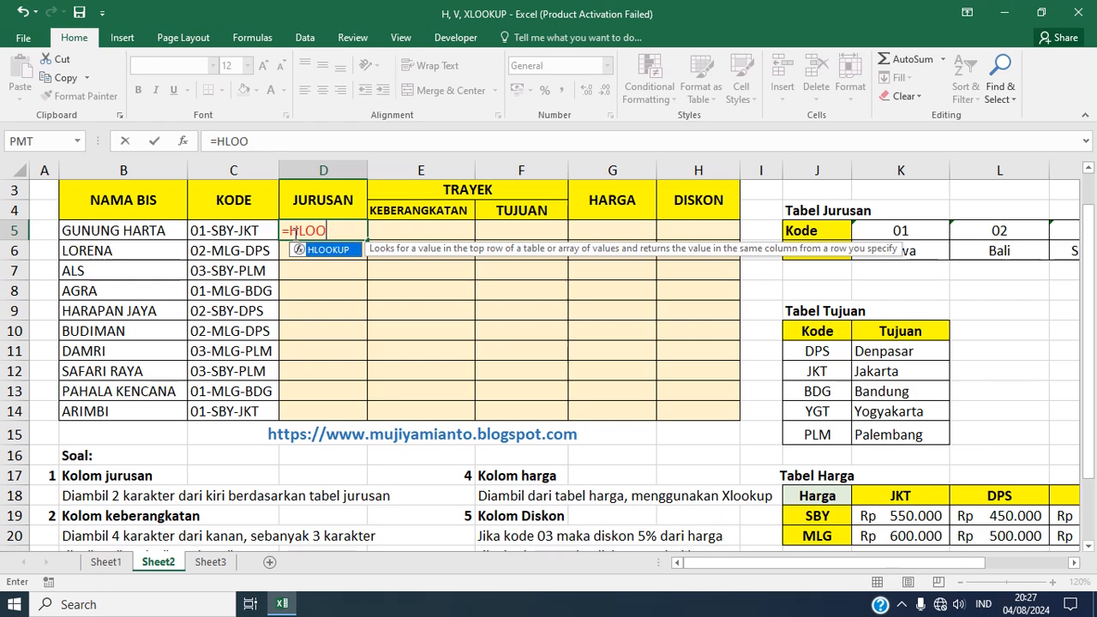
{"action": "type", "text": "KUP("}
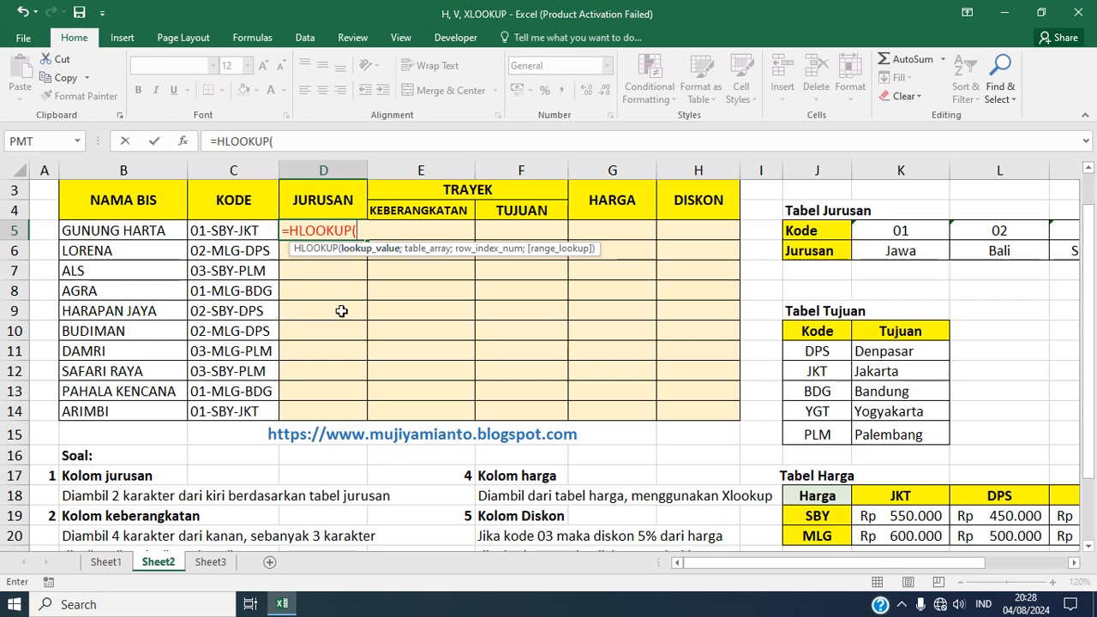
{"action": "type", "text": "LEFT"}
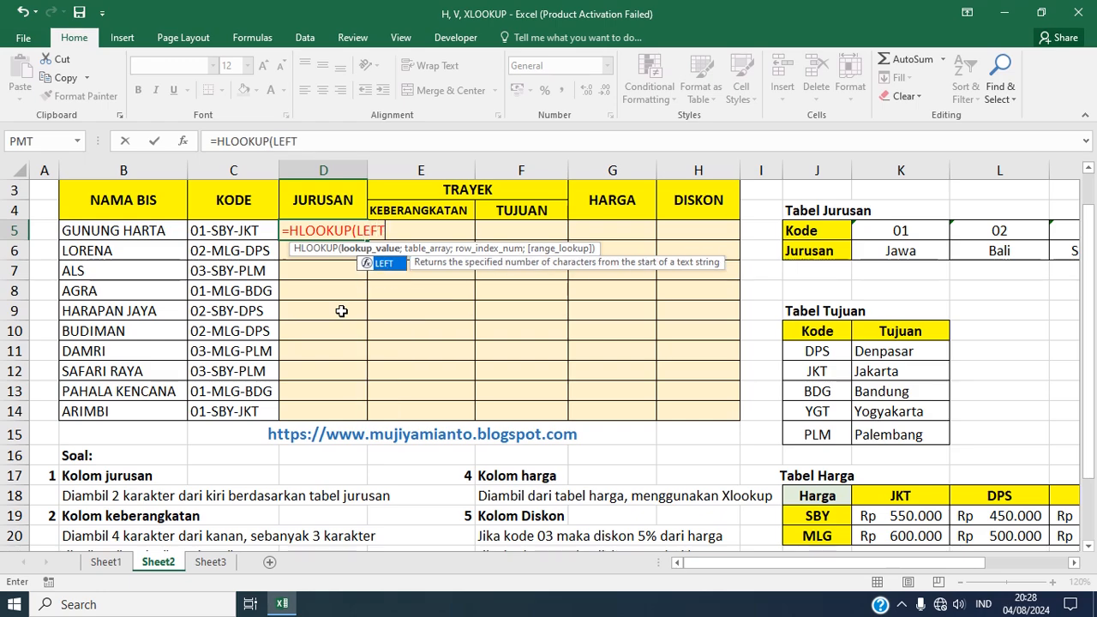
{"action": "type", "text": "("}
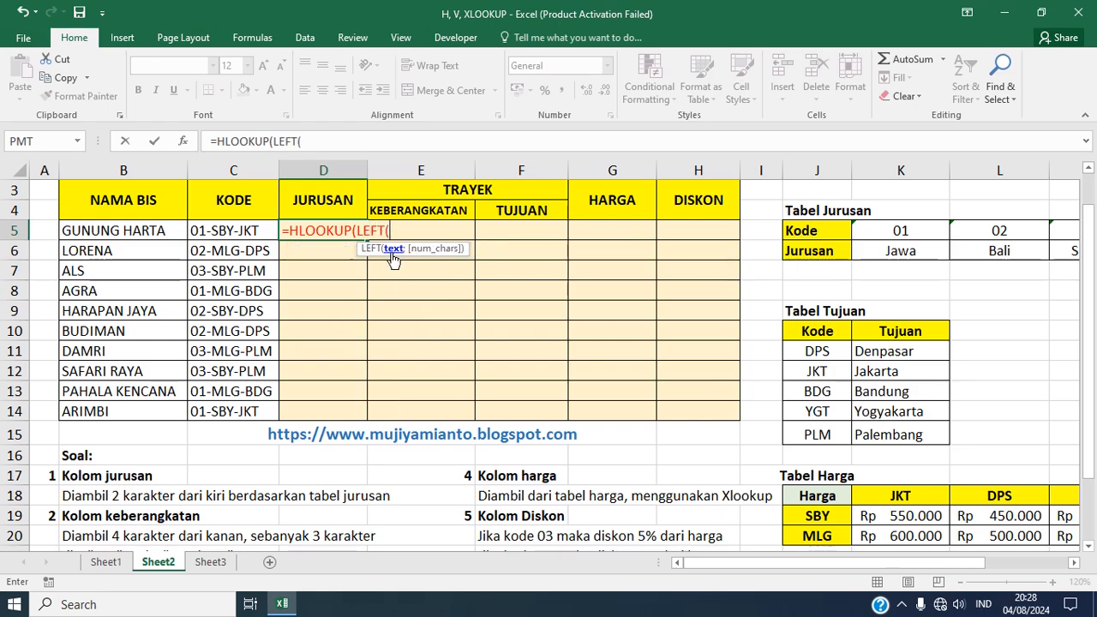
{"action": "left_click", "coordinate": [237, 233]}
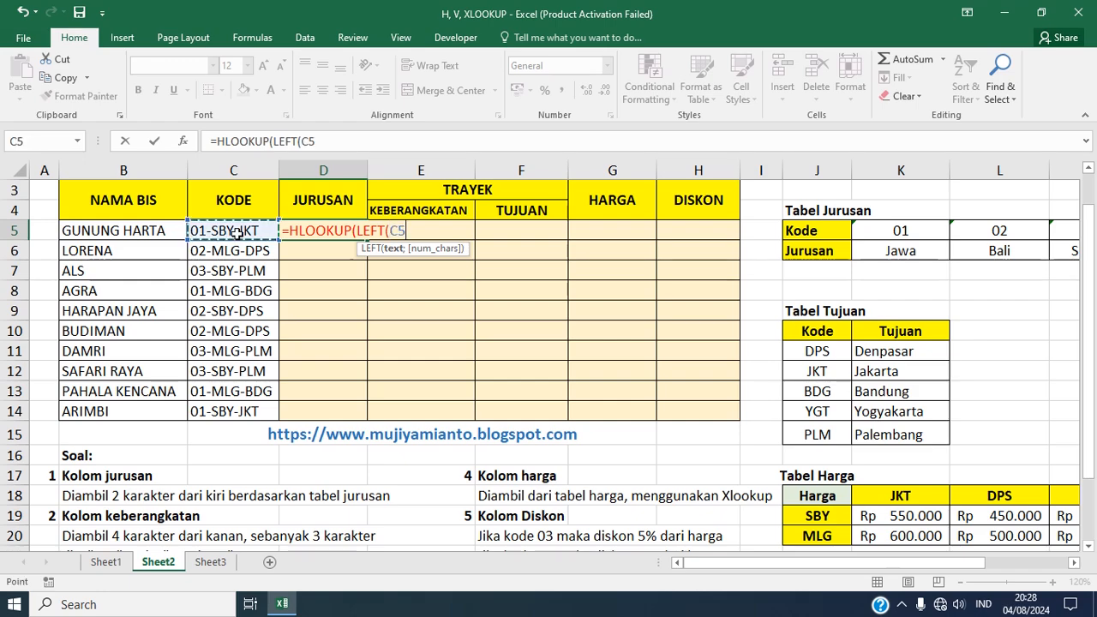
{"action": "type", "text": ";"}
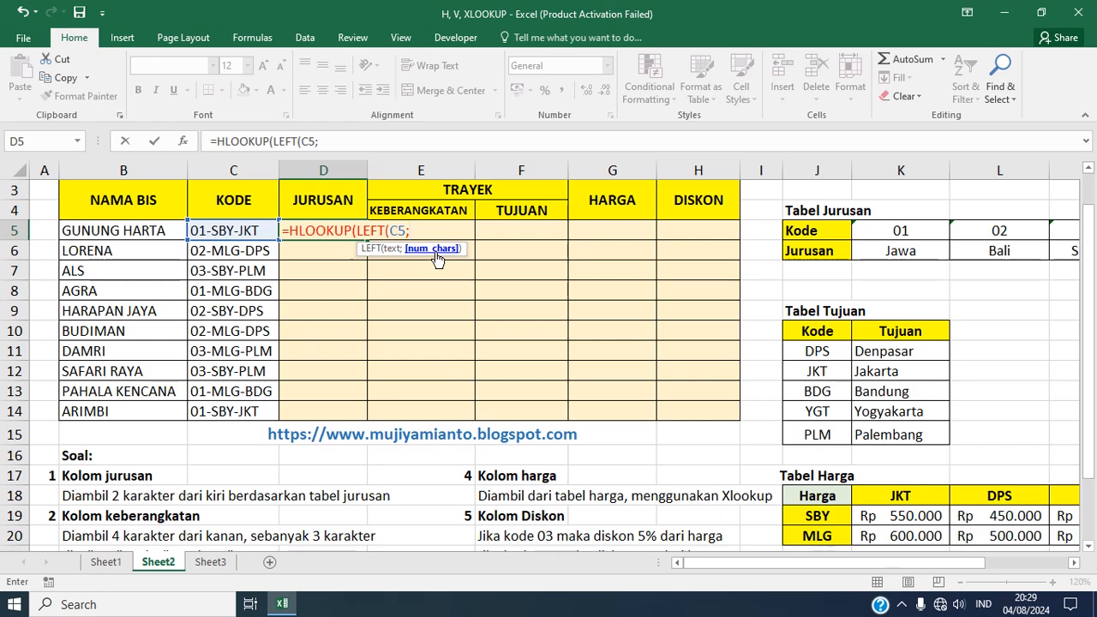
{"action": "type", "text": "2);"}
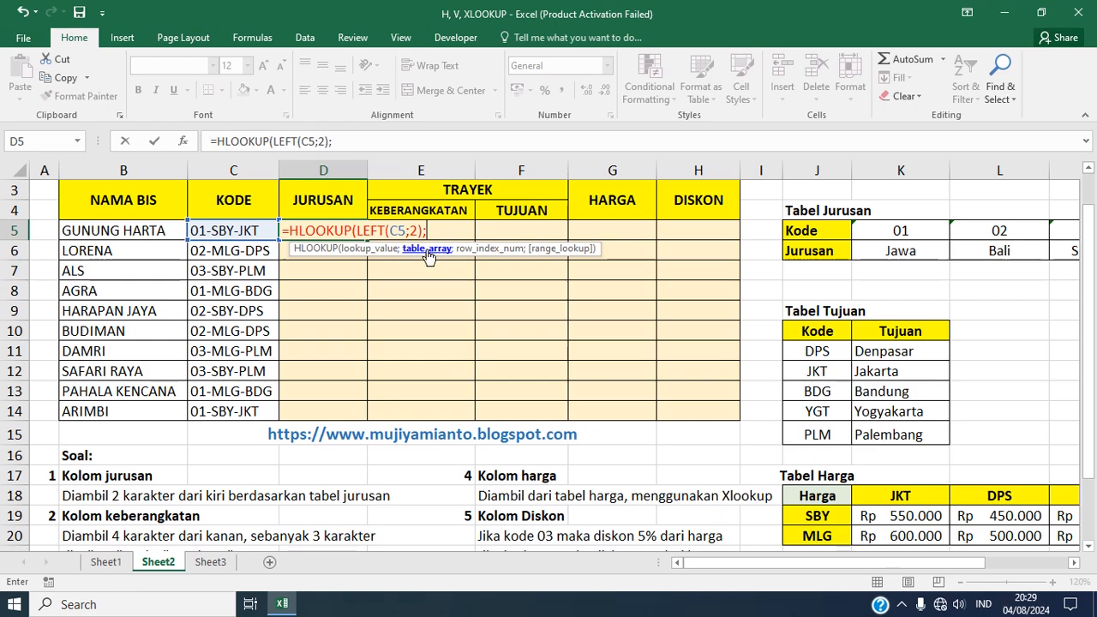
Complete the D5 HLOOKUP with the absolute table range $K$5:$M$6, row index 2 and FALSE for an exact match
{"action": "left_click", "coordinate": [894, 231]}
{"action": "mouse_move", "coordinate": [893, 231]}
{"action": "left_mouse_down"}
{"action": "mouse_move", "coordinate": [1062, 231]}
{"action": "mouse_move", "coordinate": [892, 231]}
{"action": "mouse_move", "coordinate": [891, 251]}
{"action": "left_mouse_up"}
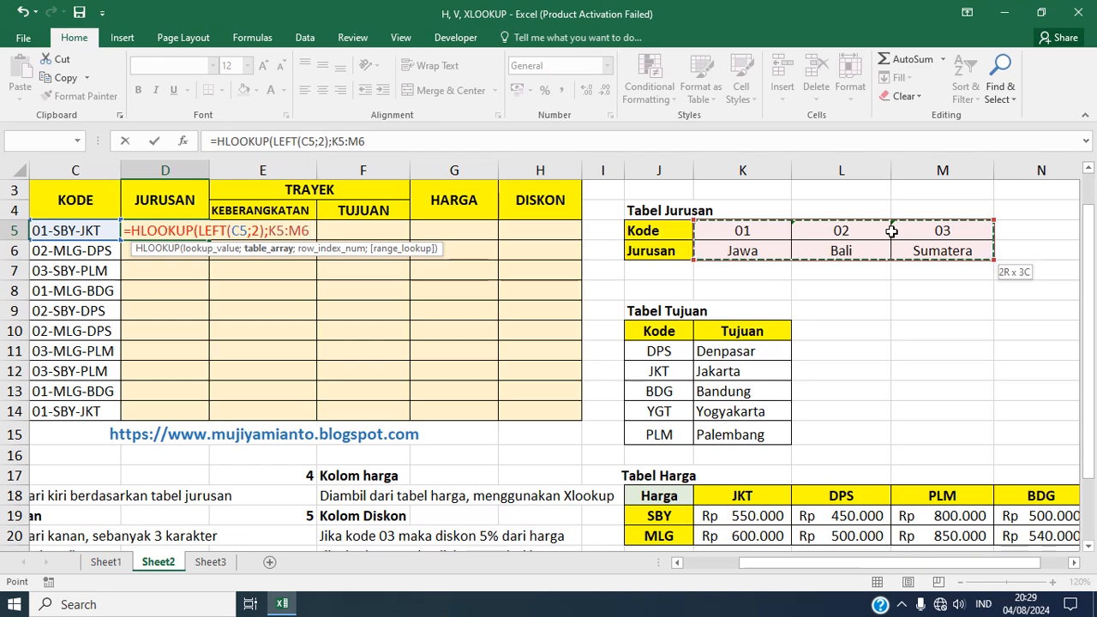
{"action": "key", "text": "F4"}
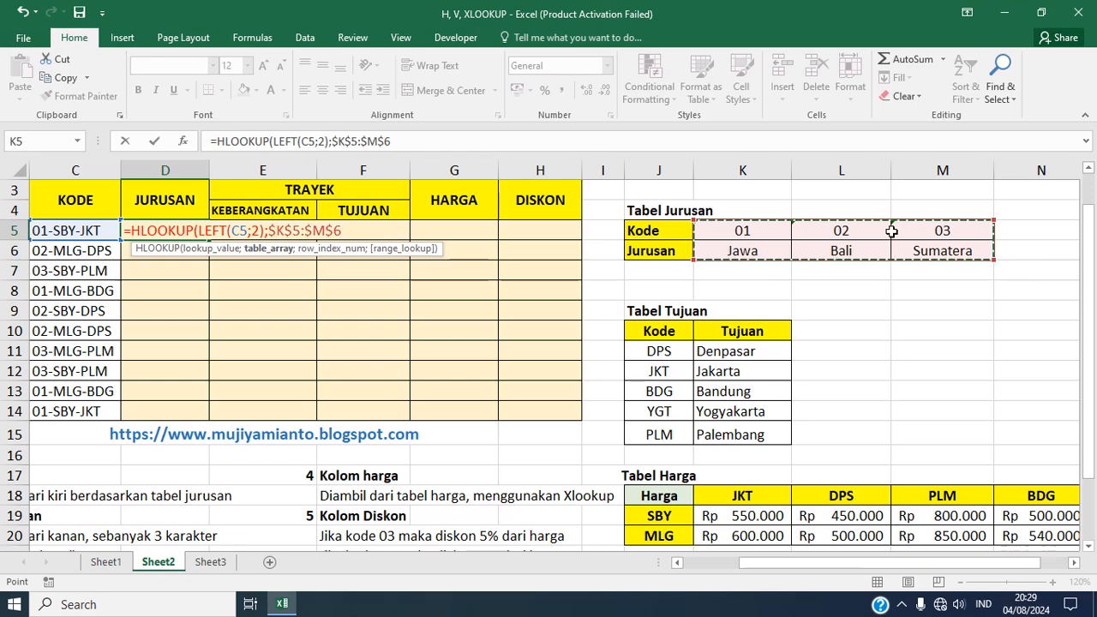
{"action": "type", "text": ";"}
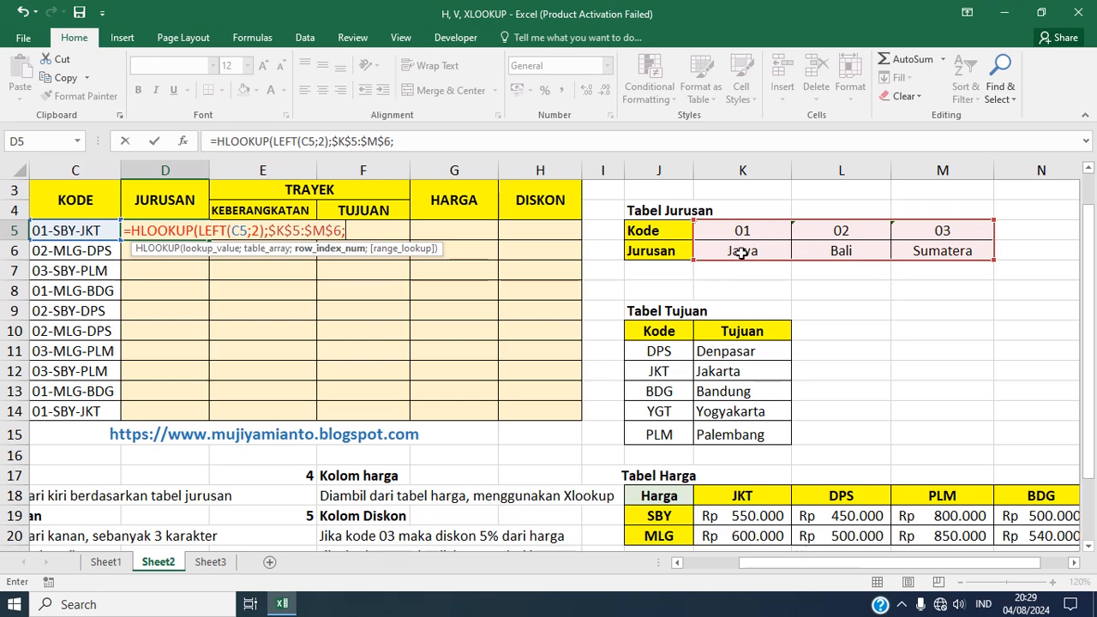
{"action": "type", "text": "2;"}
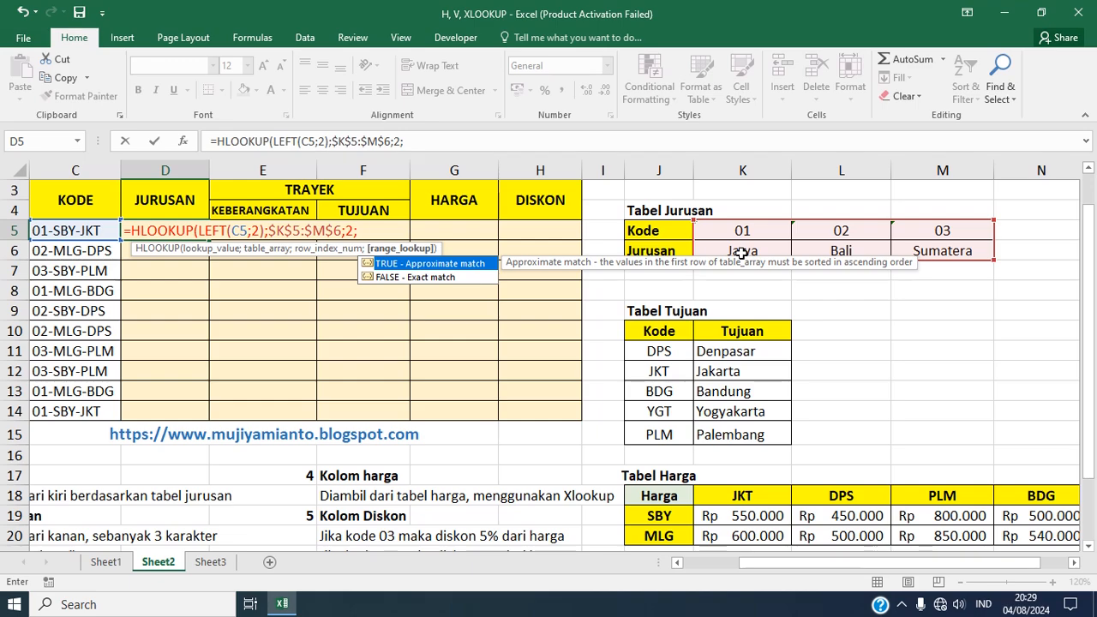
{"action": "type", "text": "FALSE)"}
{"action": "key", "text": "Return"}
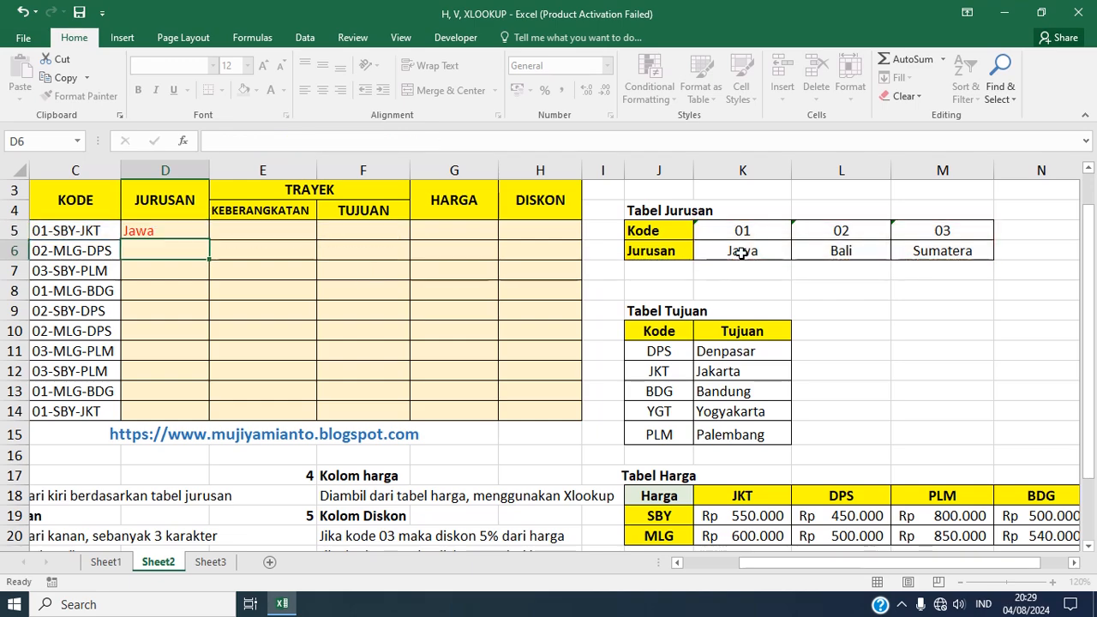
Fill the D5 formula down the JURUSAN column through D14
{"action": "left_click", "coordinate": [677, 563]}
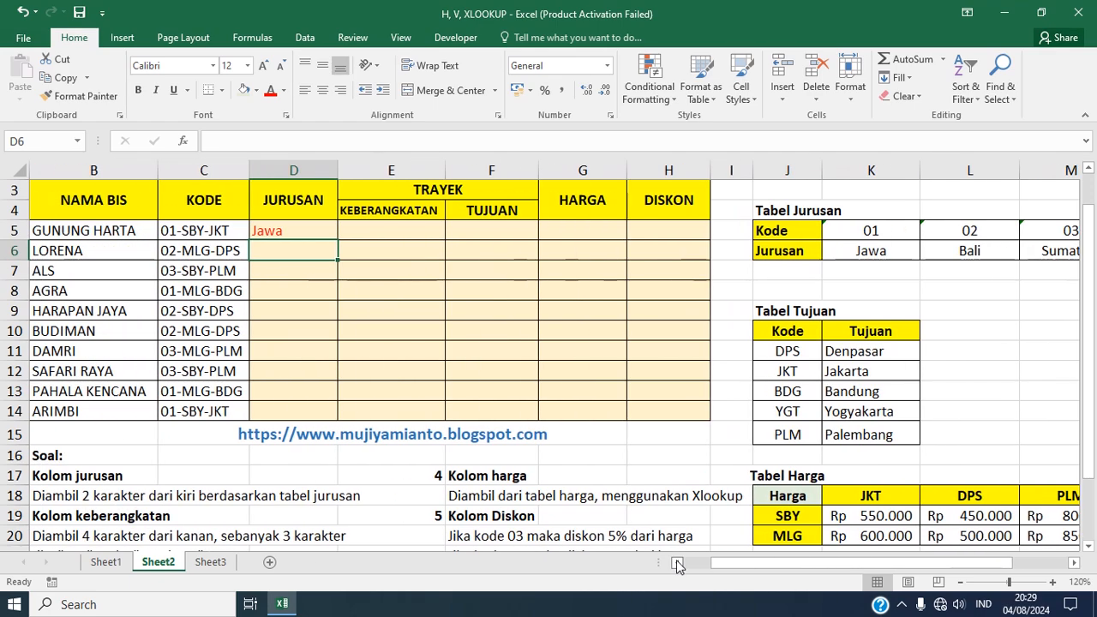
{"action": "left_click", "coordinate": [303, 230]}
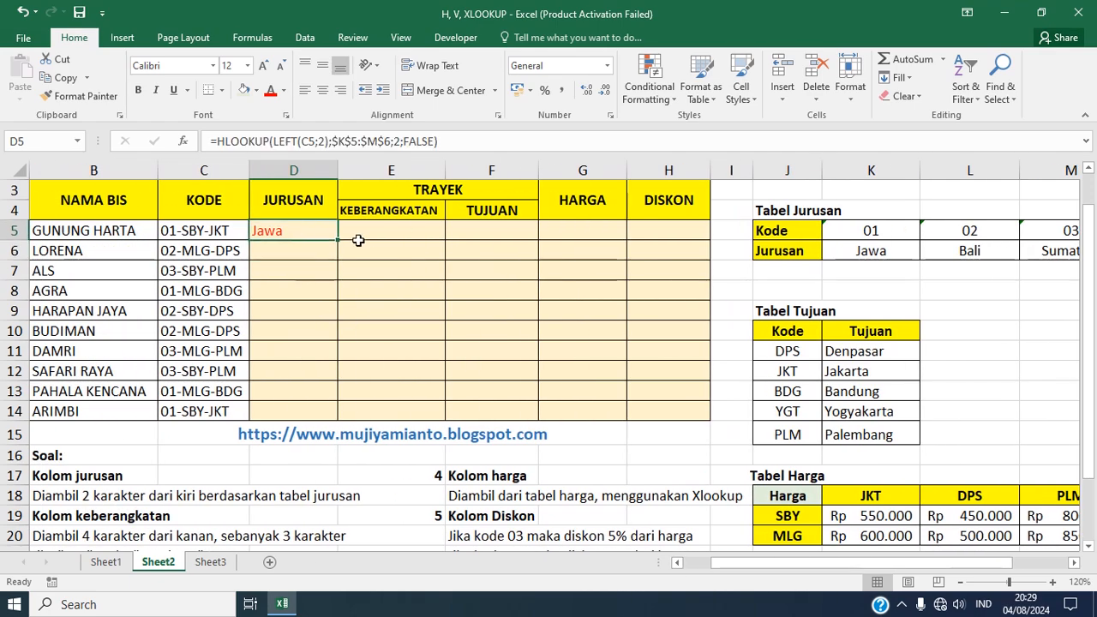
{"action": "left_click_drag", "start_coordinate": [338, 240], "coordinate": [324, 418]}
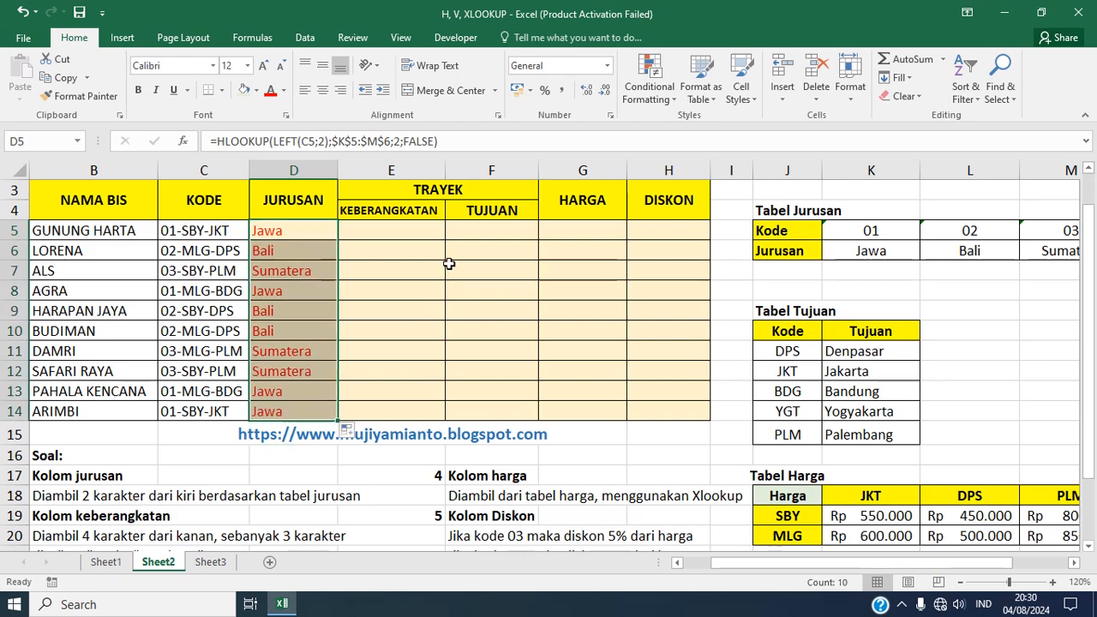
Freeze the rows above row 15 and bring the KEBERANGKATAN rules up beneath the bus table
{"action": "left_click", "coordinate": [403, 233]}
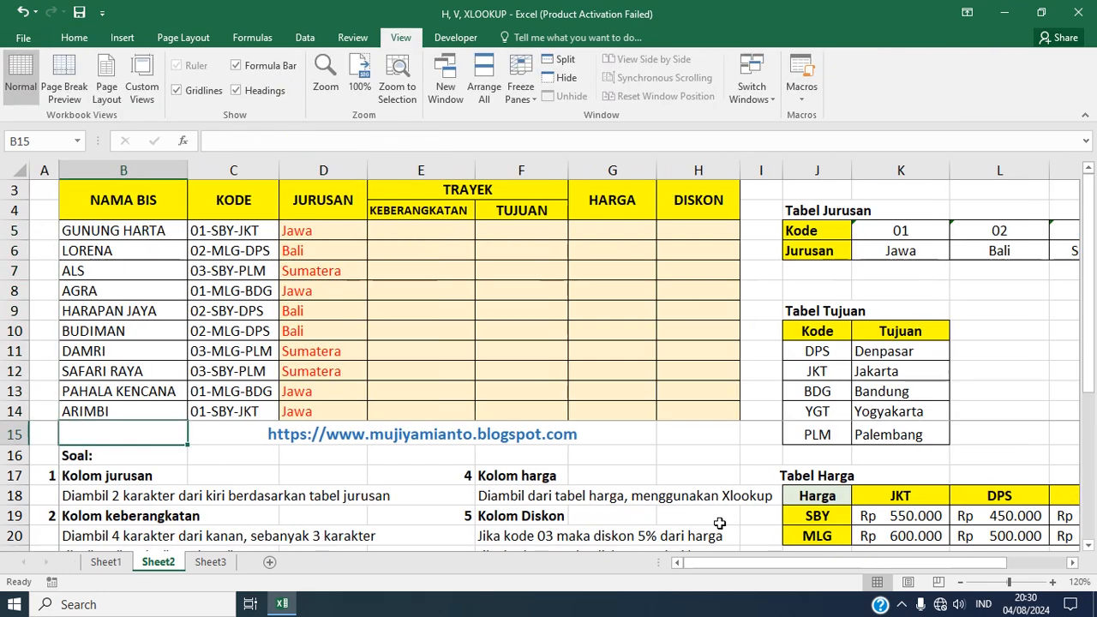
{"action": "left_click", "coordinate": [1089, 547]}
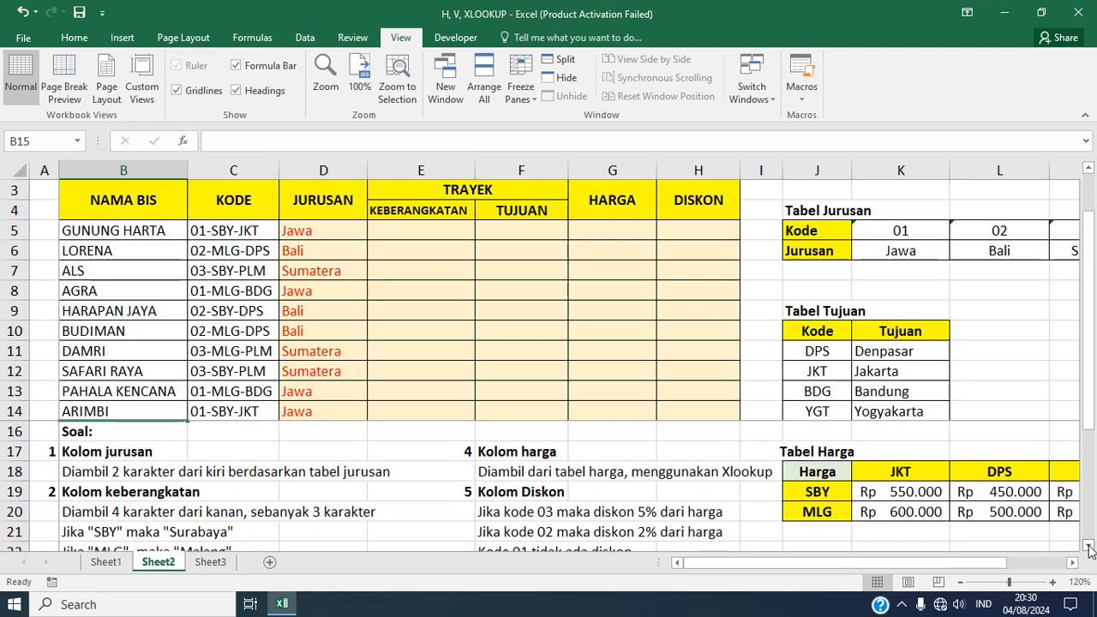
{"action": "left_click", "coordinate": [1090, 547]}
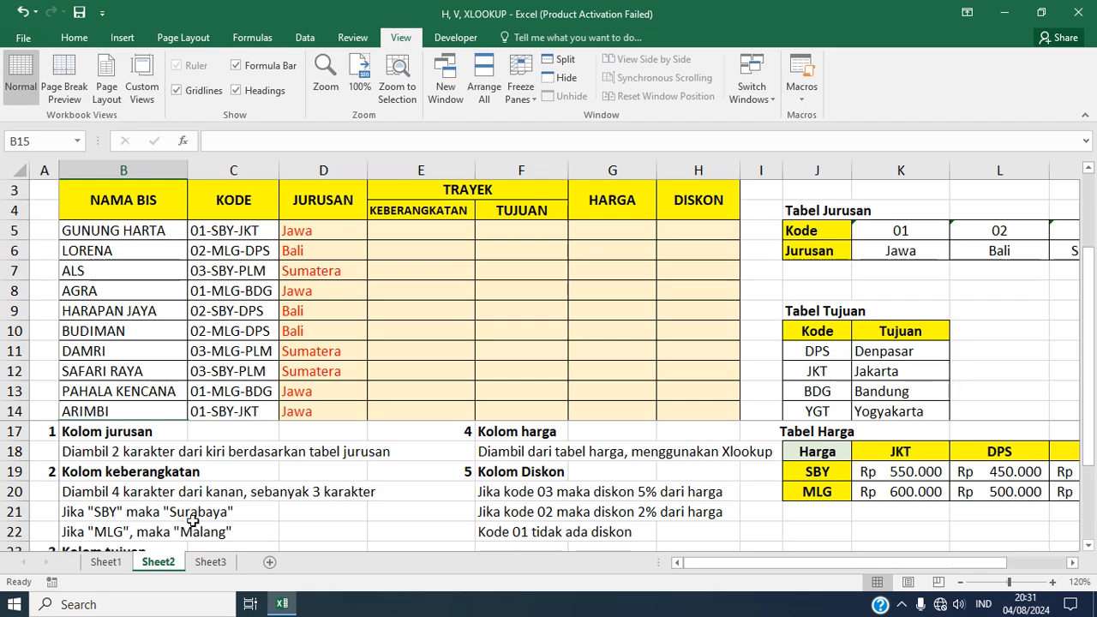
Start an IF formula in E5 whose logical test extracts three characters from the fourth position with MID(C5;4;3)
{"action": "left_click", "coordinate": [424, 237]}
{"action": "type", "text": "="}
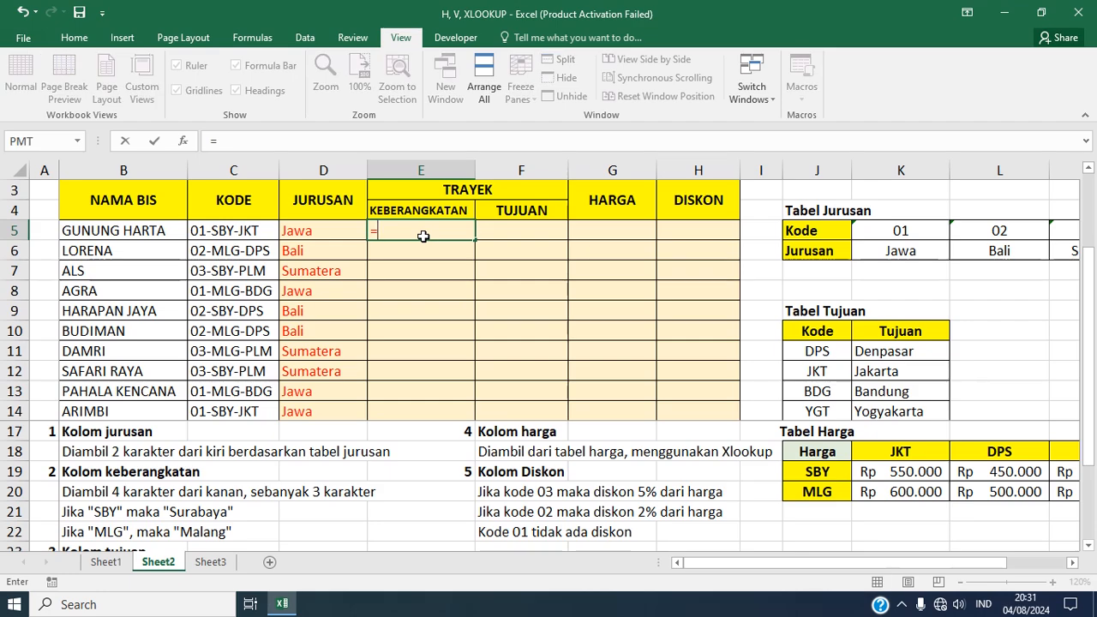
{"action": "type", "text": "IF"}
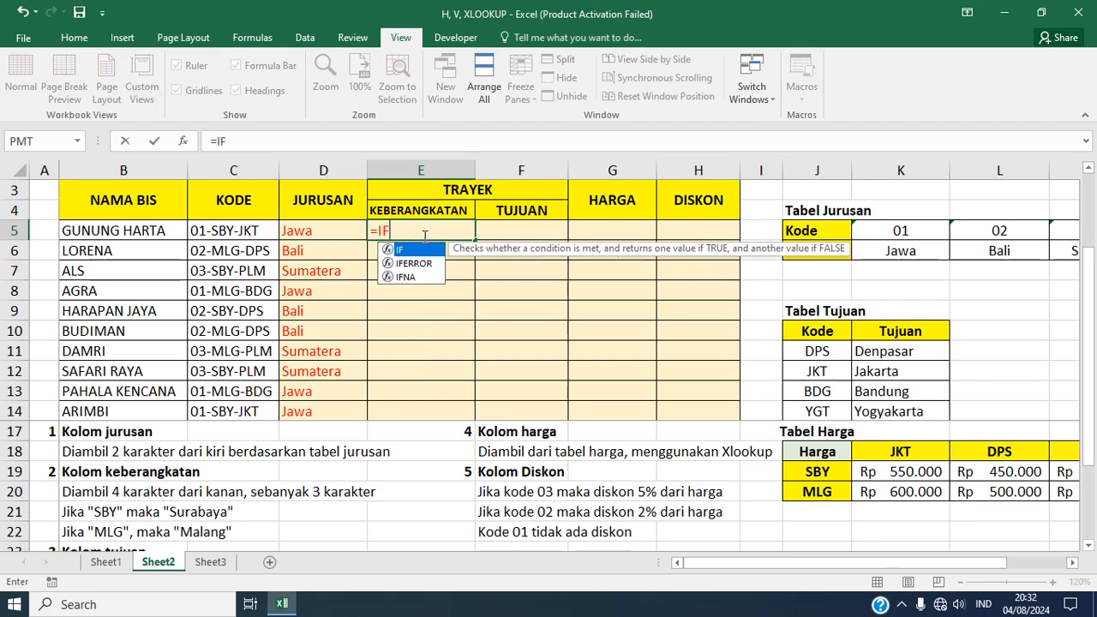
{"action": "type", "text": "("}
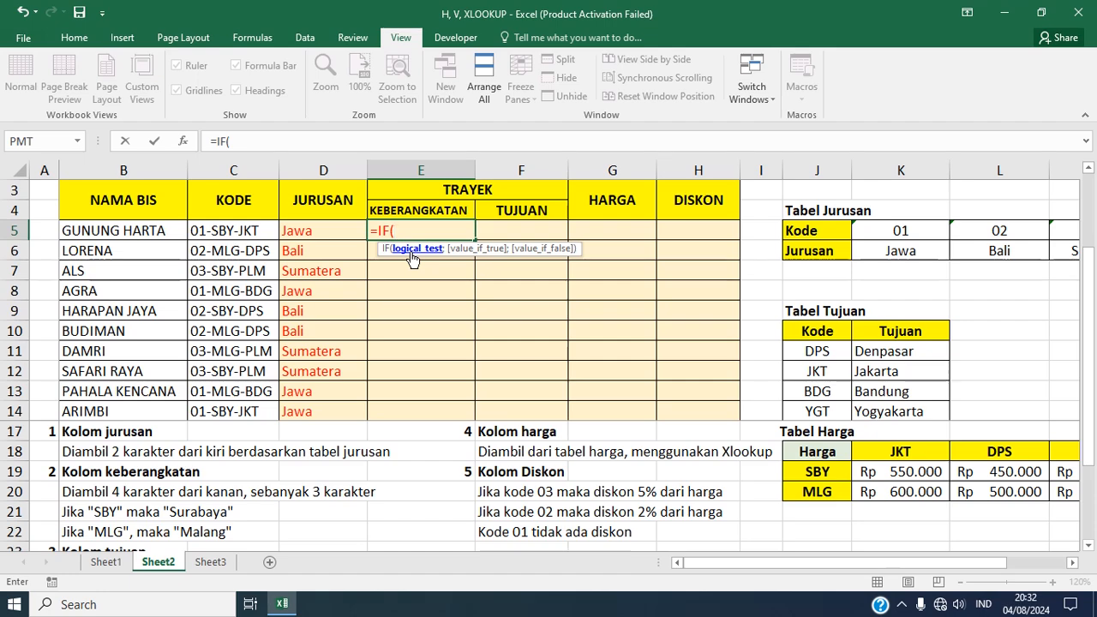
{"action": "type", "text": "MI"}
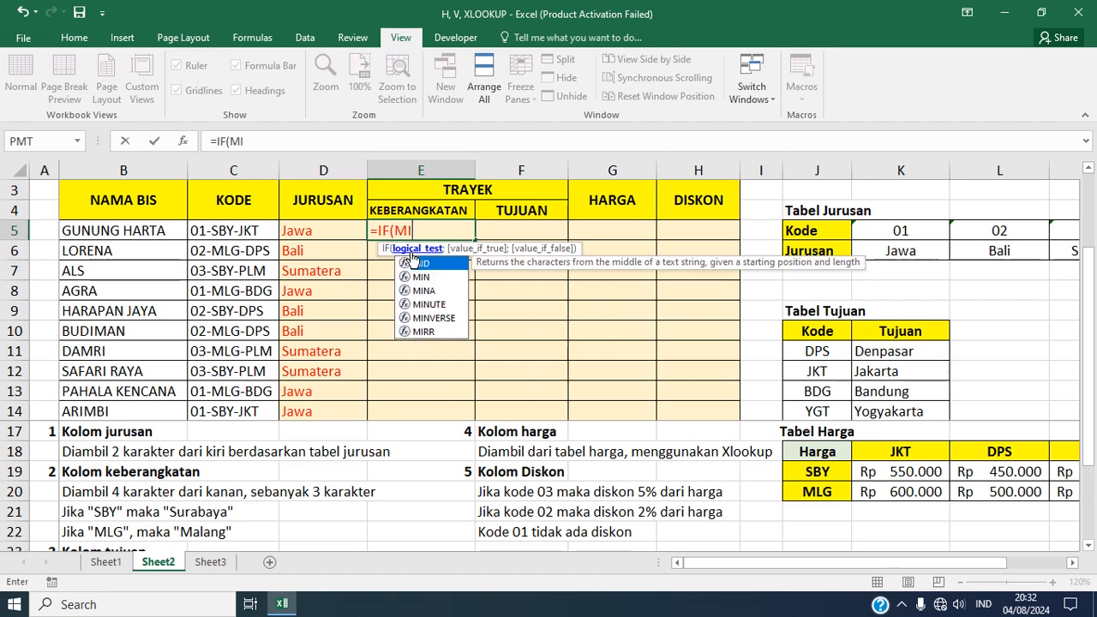
{"action": "type", "text": "D"}
{"action": "double_click", "coordinate": [413, 262]}
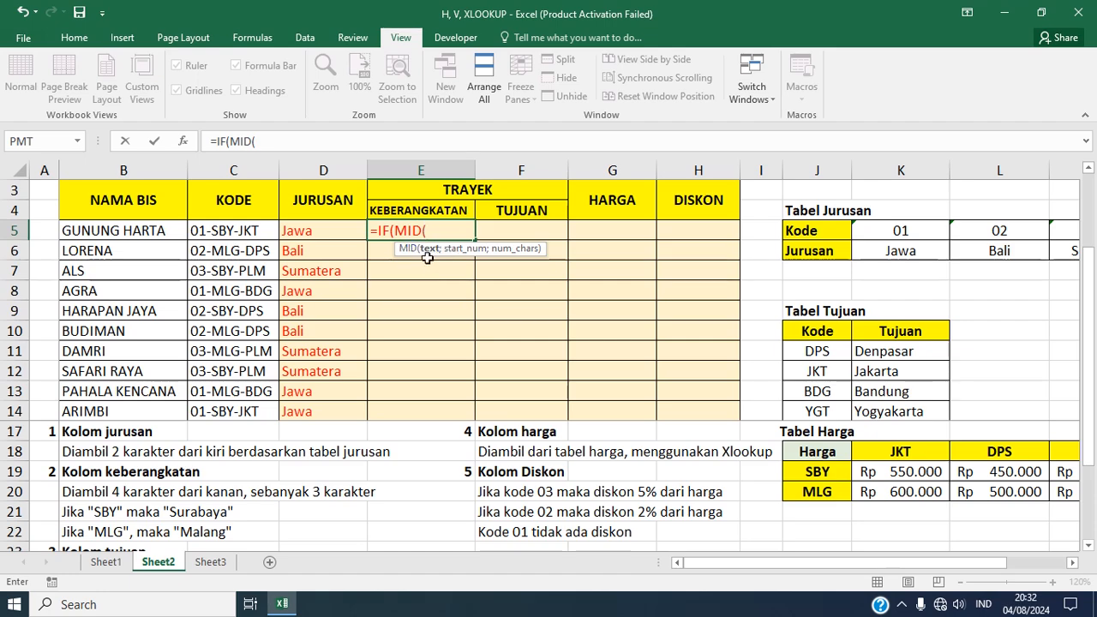
{"action": "left_click", "coordinate": [244, 231]}
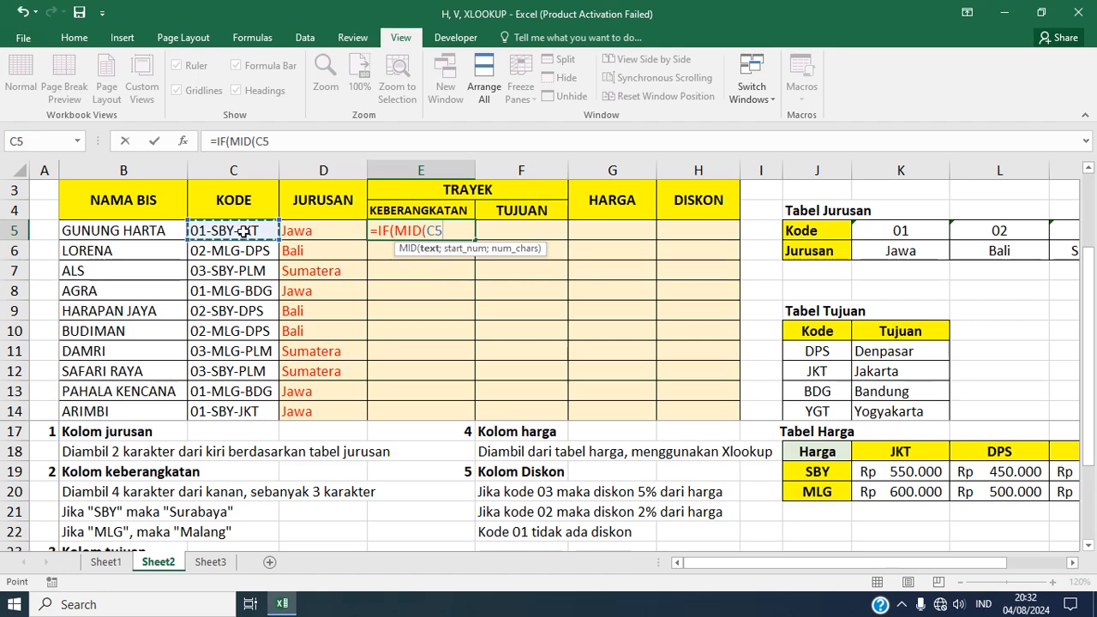
{"action": "type", "text": ";4"}
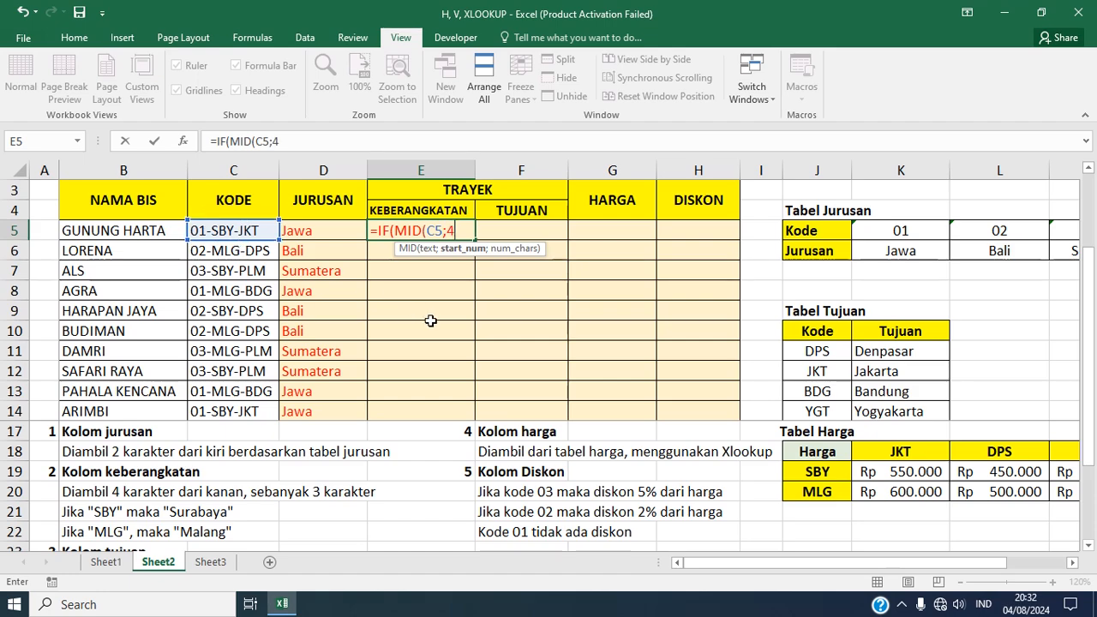
{"action": "type", "text": ";"}
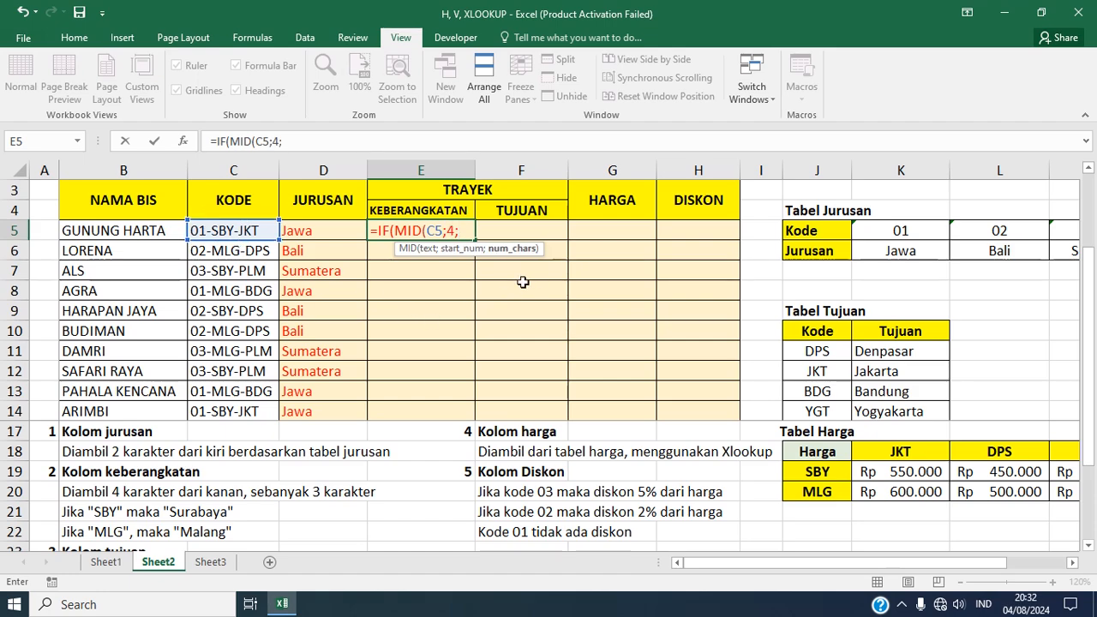
{"action": "type", "text": "3"}
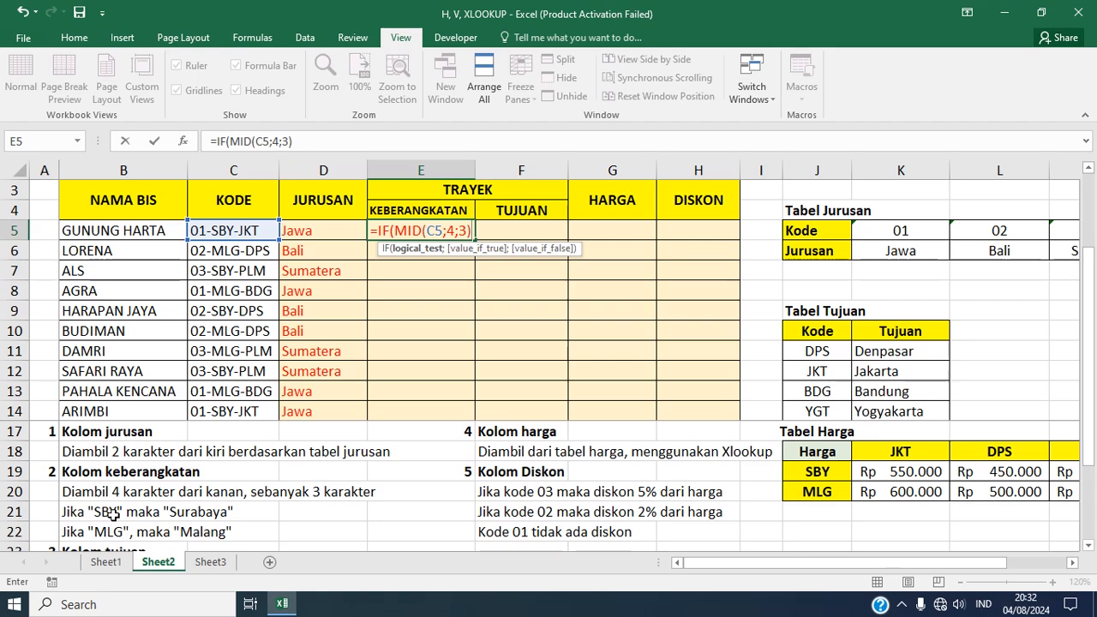
Complete the E5 test with ="SBY", returning "SURABAYA" if true and "MALANG" otherwise, and fill the formula down through E14
{"action": "type", "text": "=\"SBY\";"}
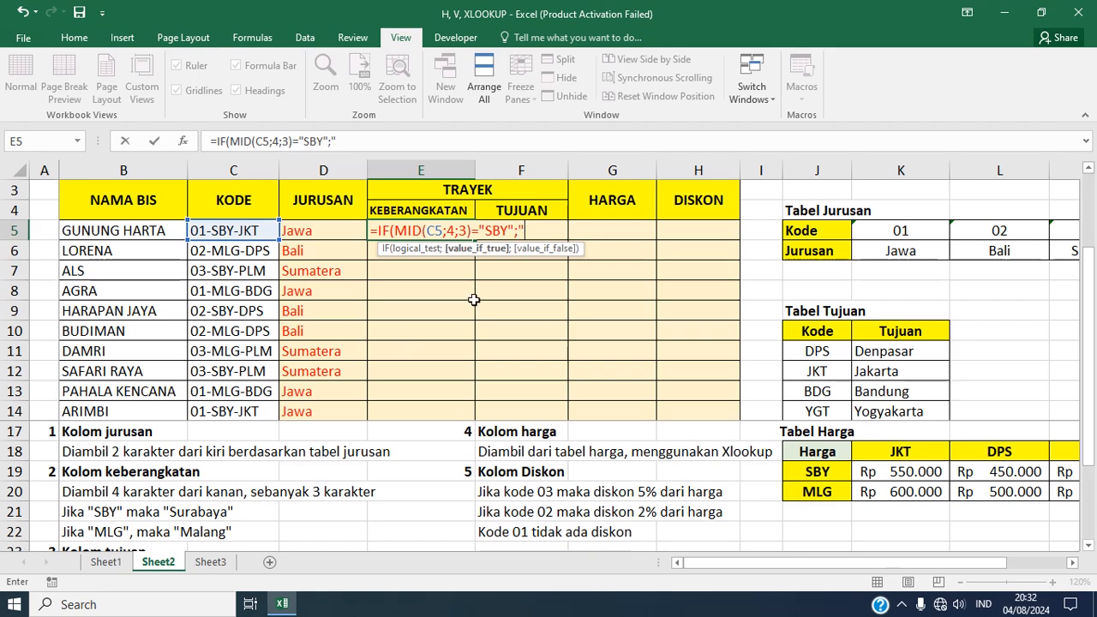
{"action": "type", "text": "\"SURABAYA"}
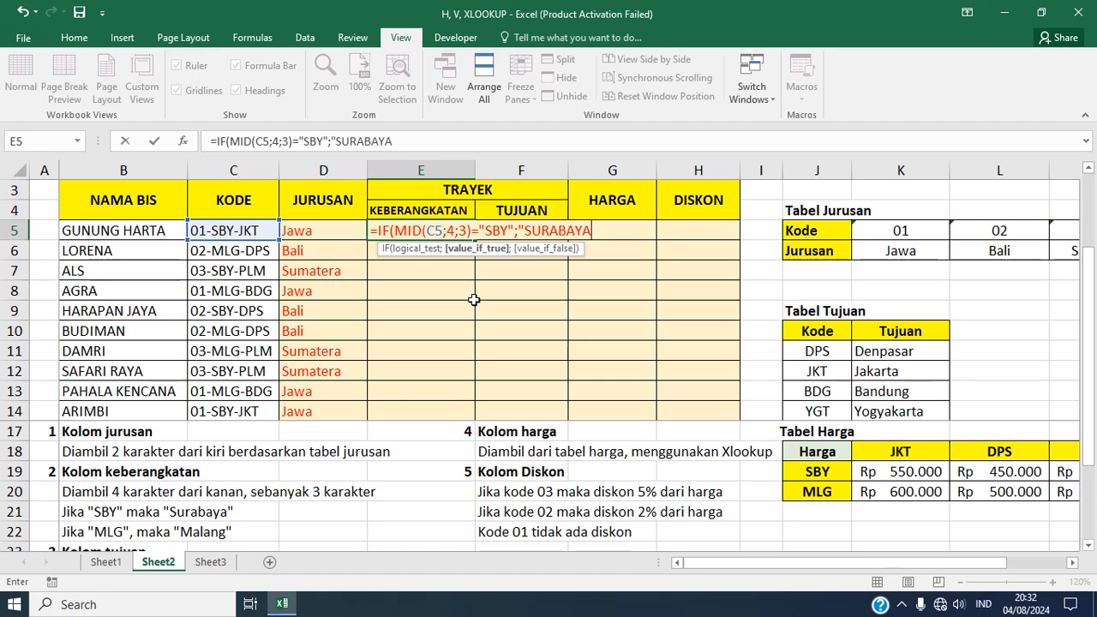
{"action": "type", "text": "\";"}
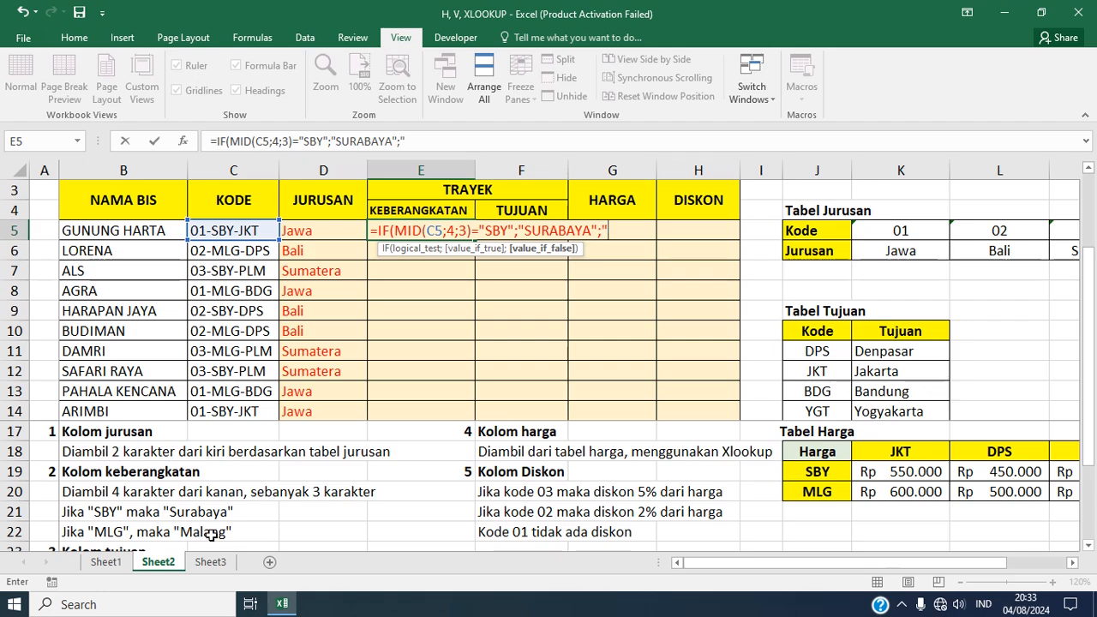
{"action": "type", "text": "ALANG"}
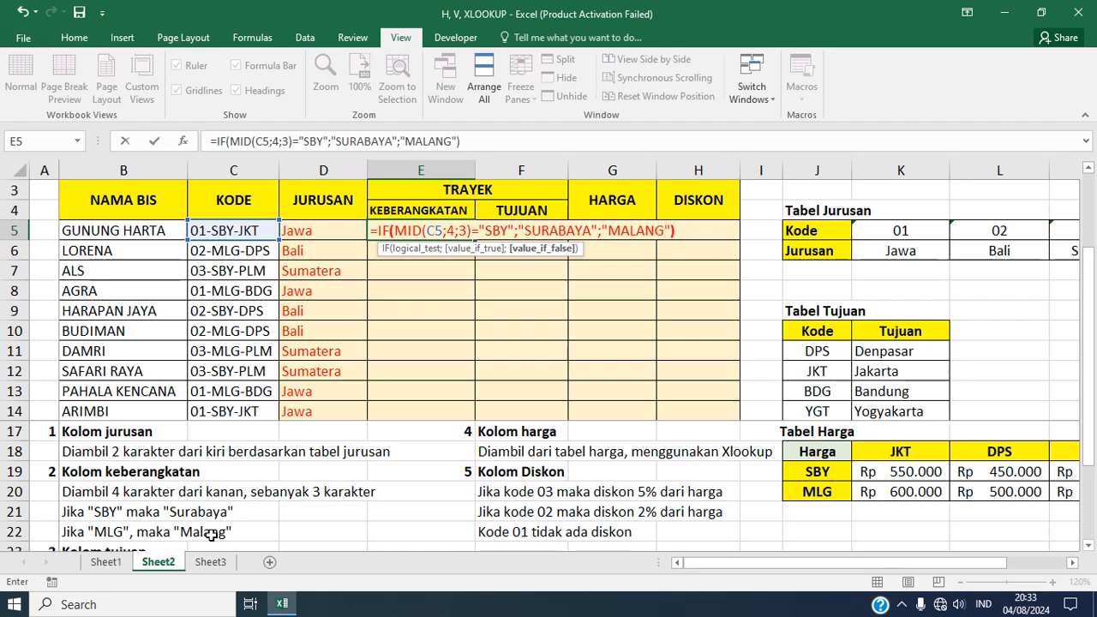
{"action": "type", "text": "\")"}
{"action": "key", "text": "Return"}
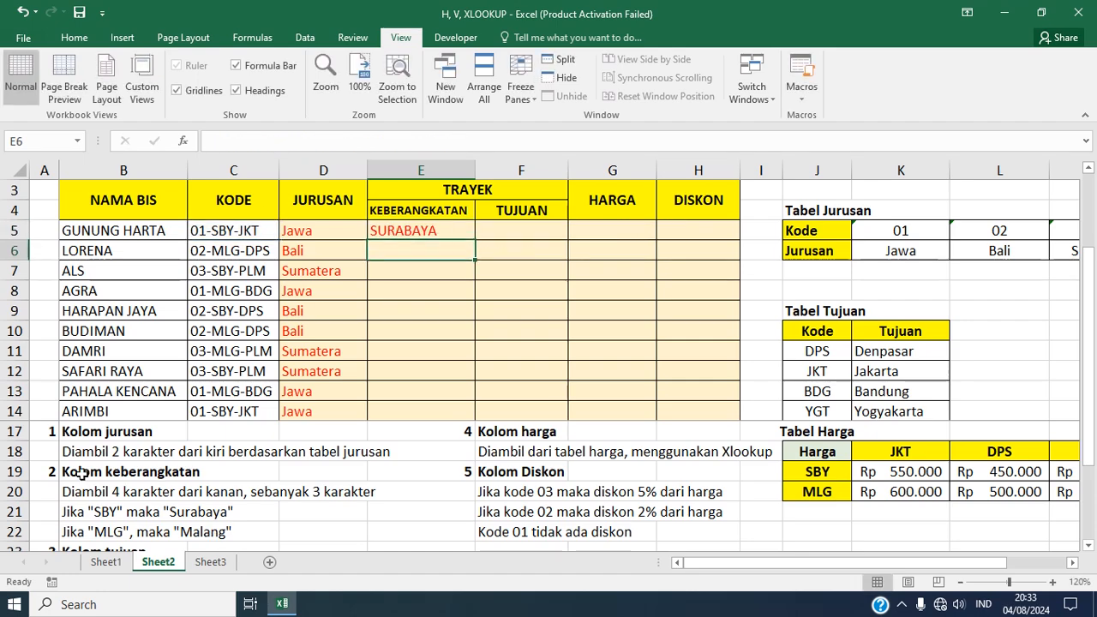
{"action": "left_click", "coordinate": [437, 228]}
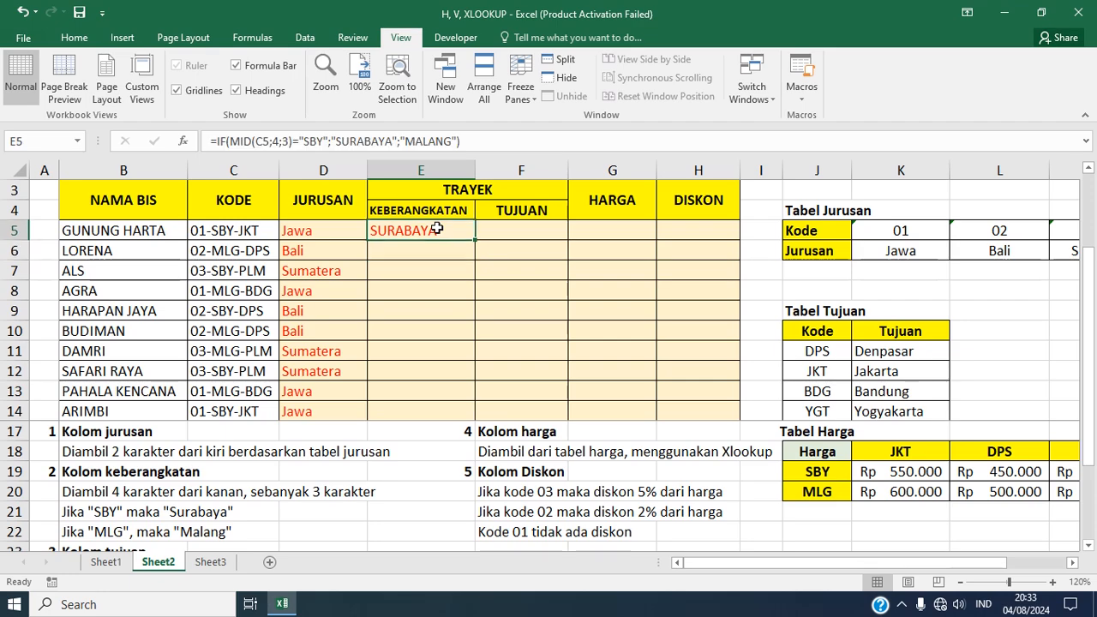
{"action": "left_click_drag", "start_coordinate": [473, 242], "coordinate": [474, 413]}
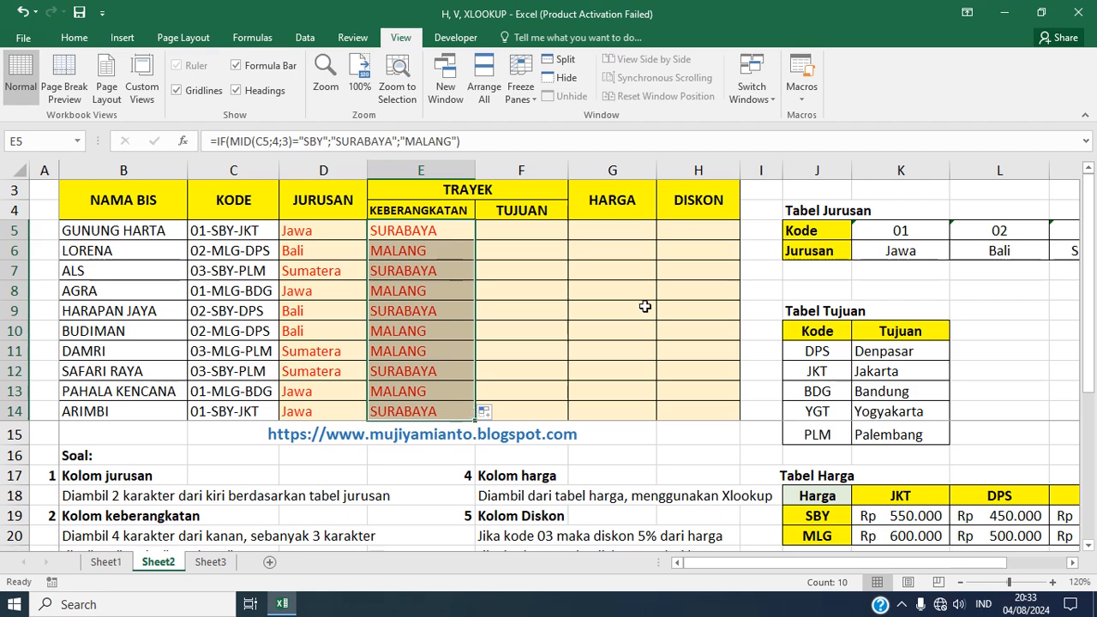
Select F5 and read the Kolom tujuan rule in the question list beneath the bus table
{"action": "left_click", "coordinate": [529, 230]}
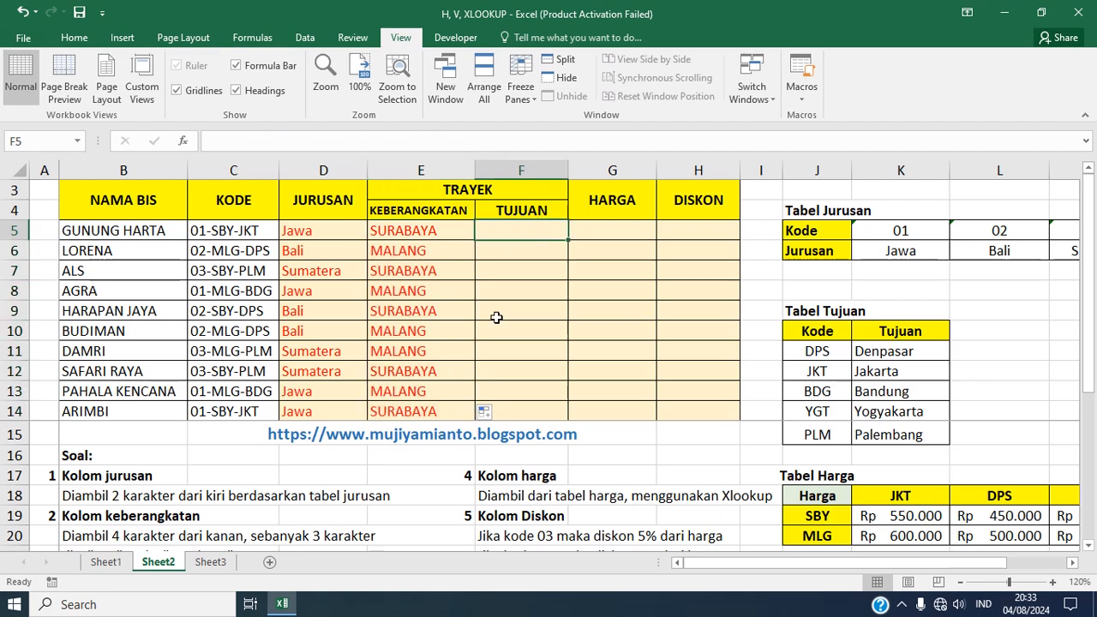
{"action": "left_click", "coordinate": [1088, 545]}
{"action": "left_click", "coordinate": [1089, 545]}
{"action": "left_click", "coordinate": [1089, 545]}
{"action": "left_click", "coordinate": [1089, 545]}
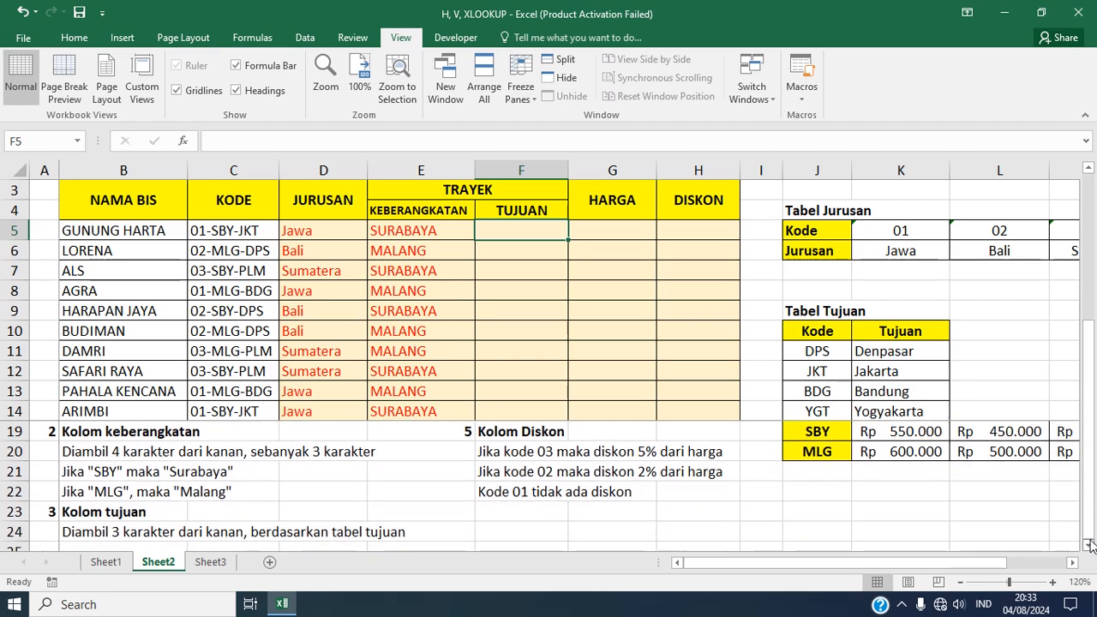
{"action": "left_click", "coordinate": [1088, 545]}
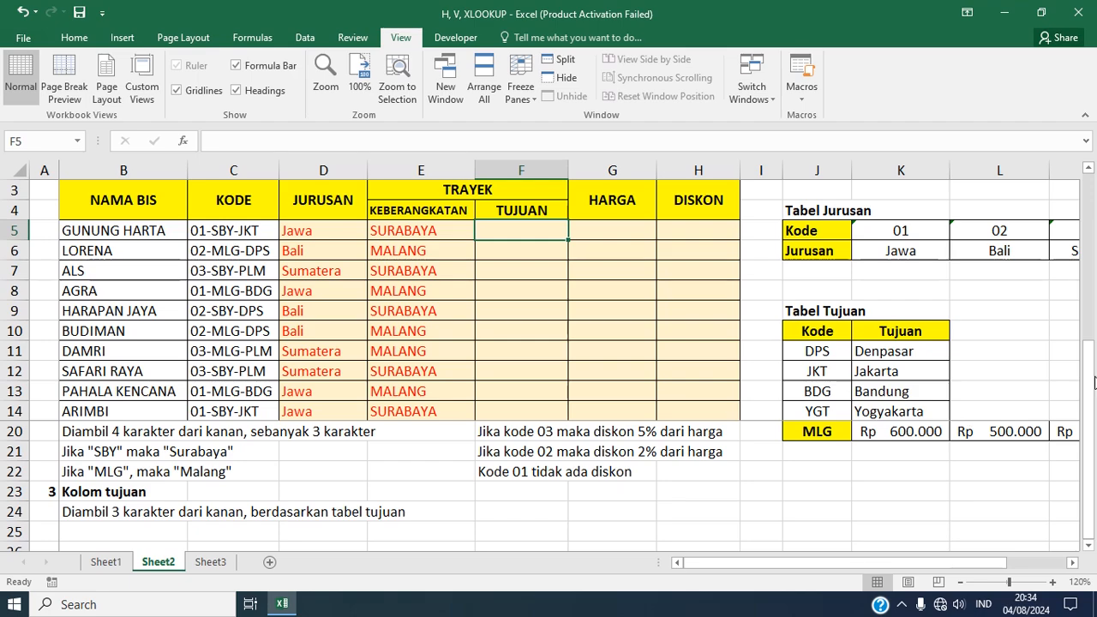
{"action": "left_click", "coordinate": [1092, 172]}
{"action": "left_click", "coordinate": [1091, 171]}
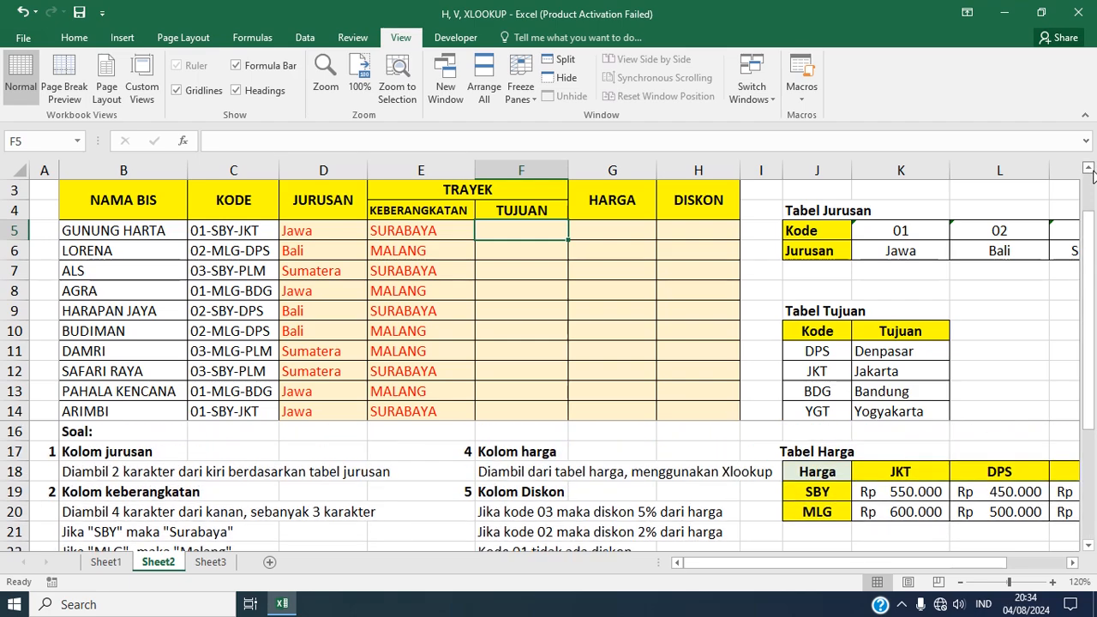
{"action": "left_click", "coordinate": [1091, 172]}
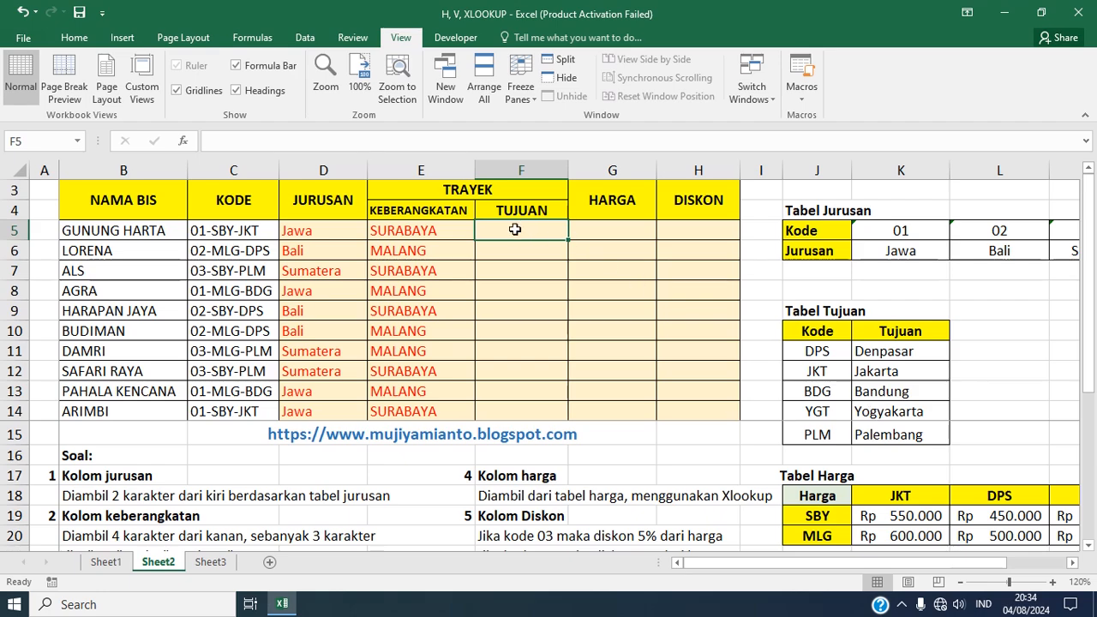
Start a VLOOKUP formula in F5 with RIGHT(C5;3) as the lookup value
{"action": "type", "text": "="}
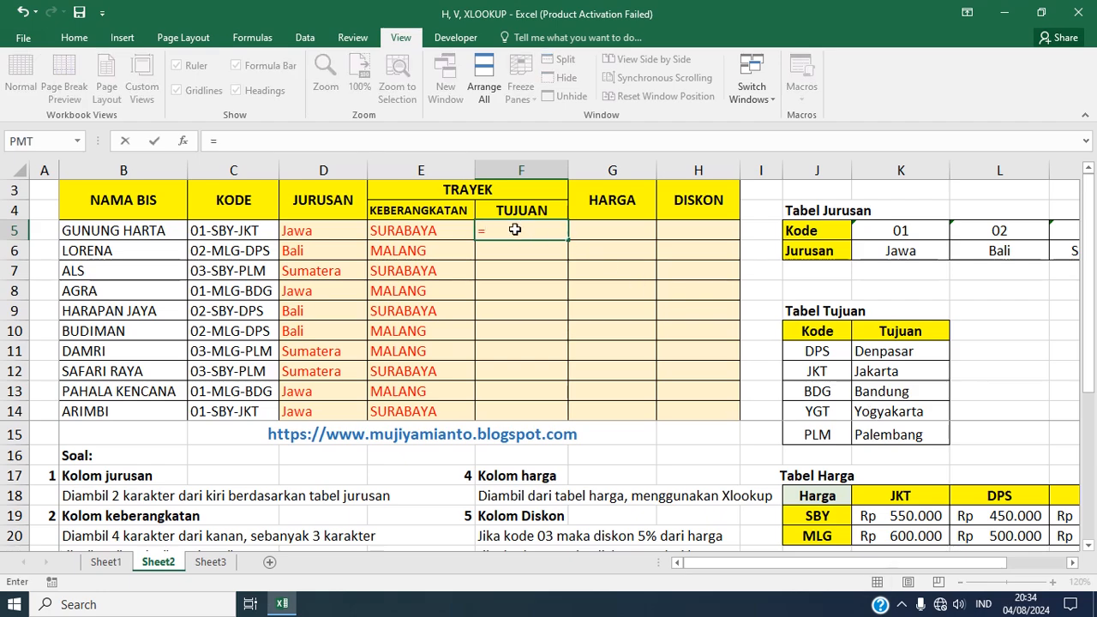
{"action": "type", "text": "VLOOKUP"}
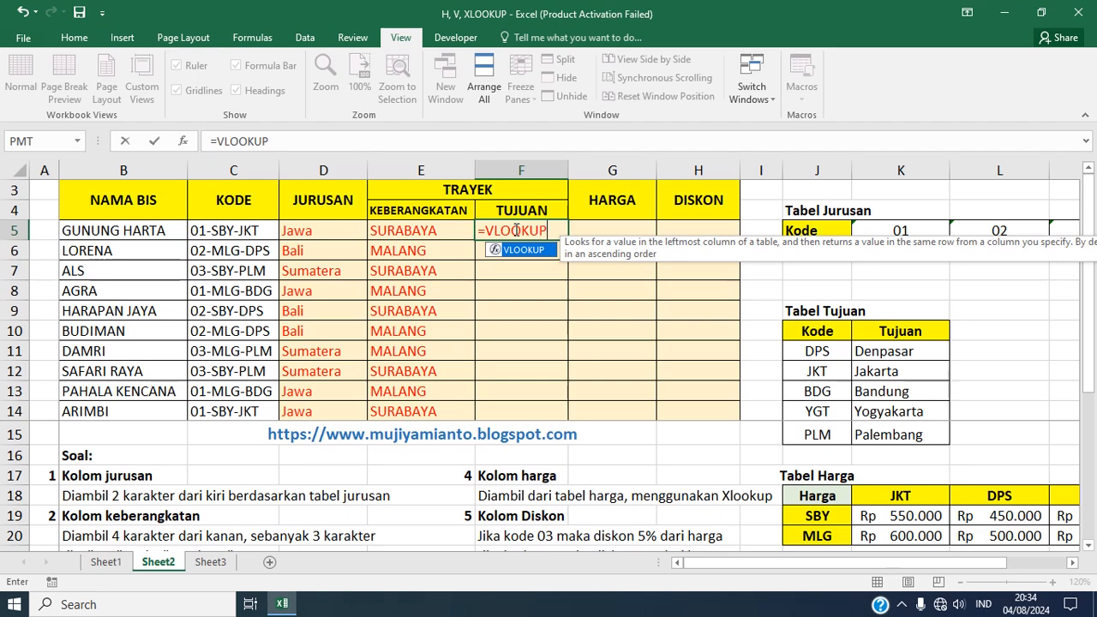
{"action": "type", "text": "("}
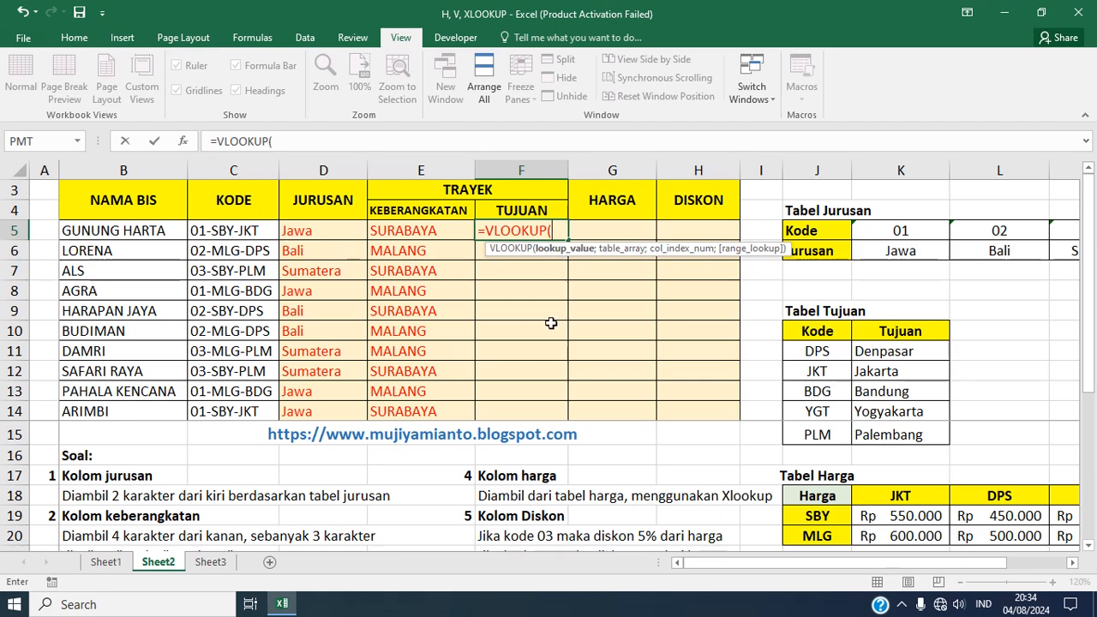
{"action": "type", "text": "RIG"}
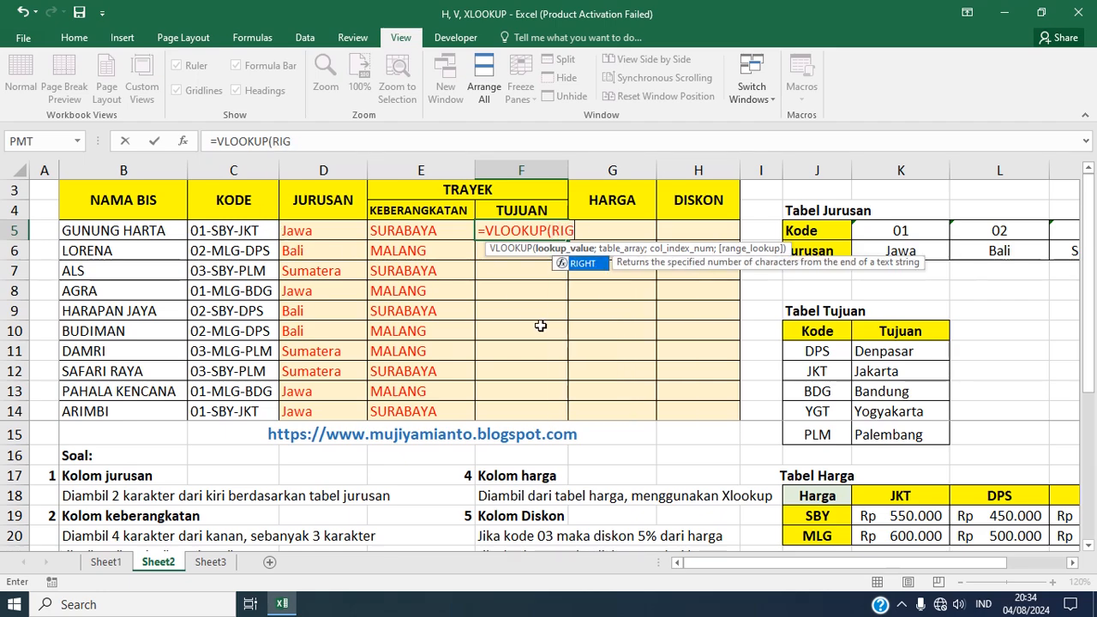
{"action": "type", "text": "HT("}
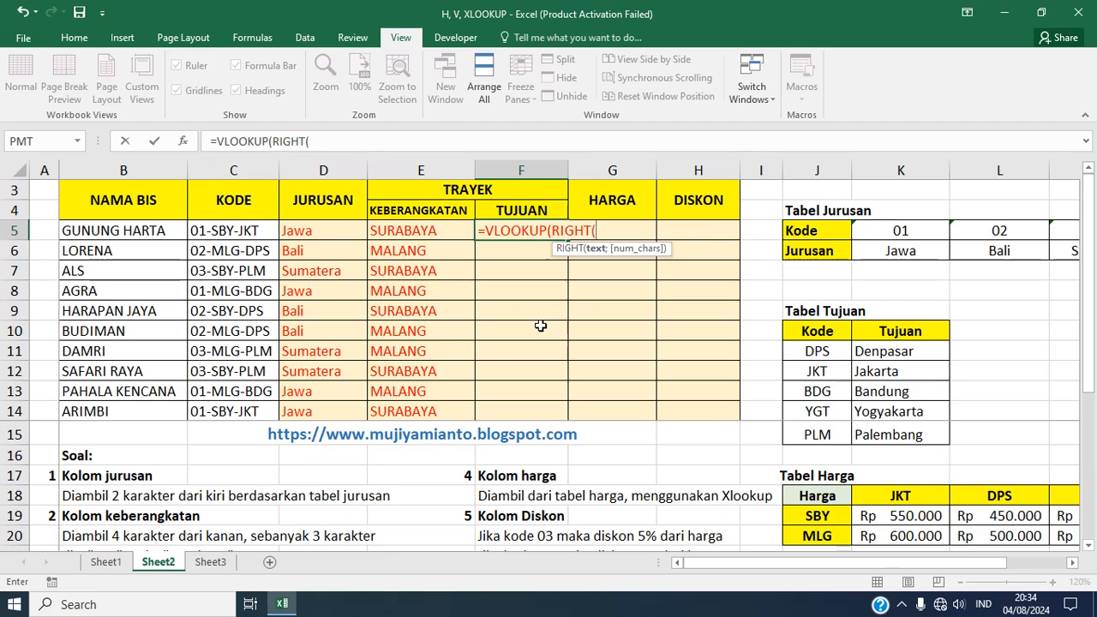
{"action": "left_click", "coordinate": [224, 231]}
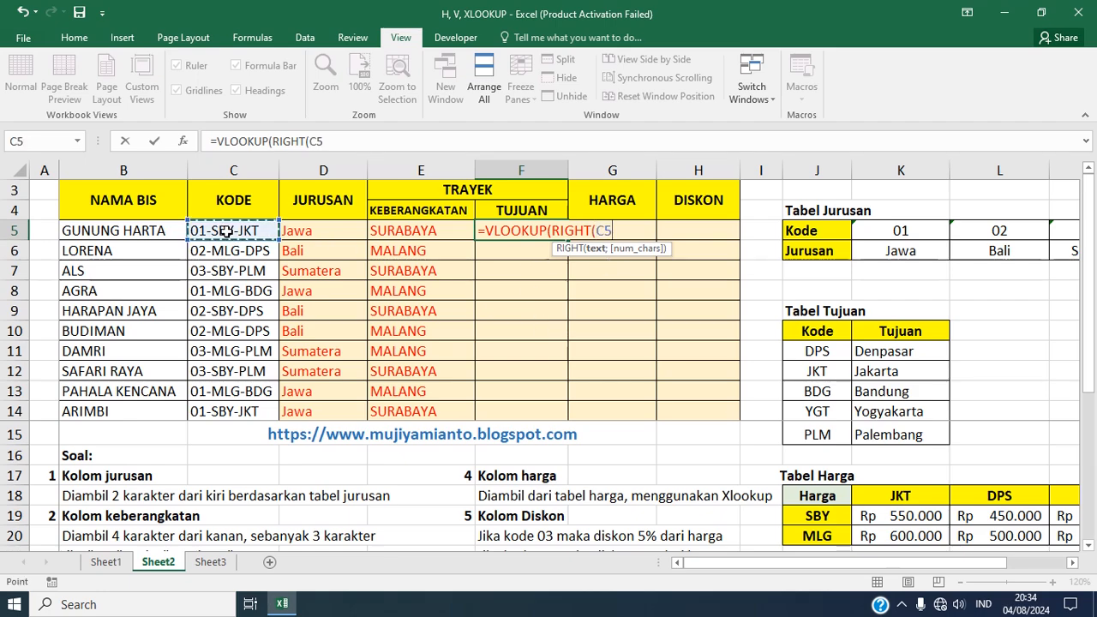
{"action": "type", "text": ";"}
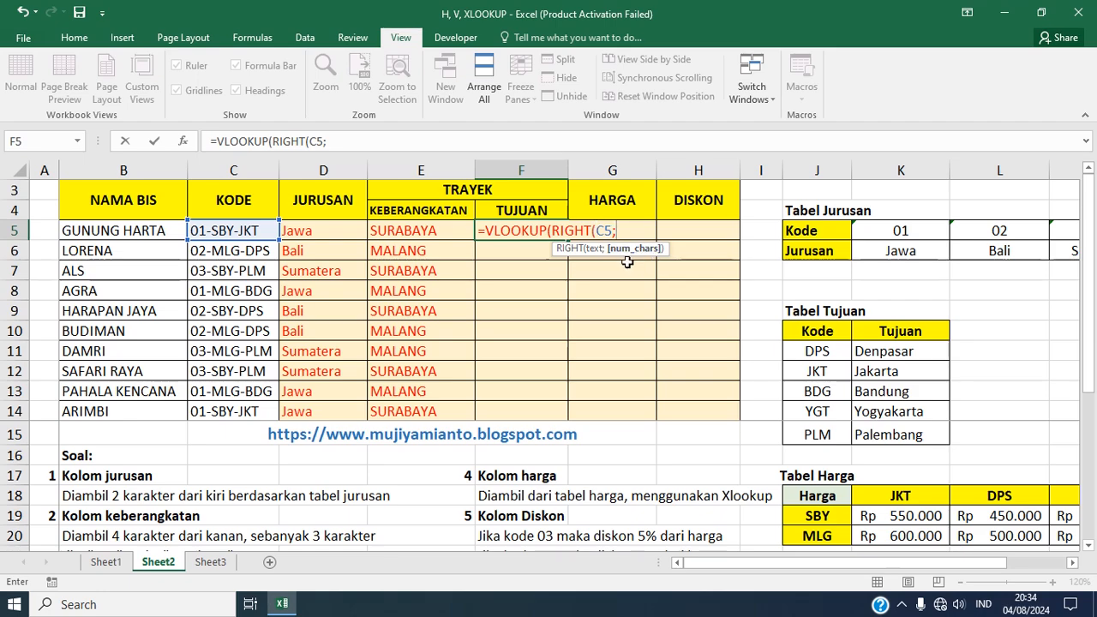
{"action": "type", "text": "3);"}
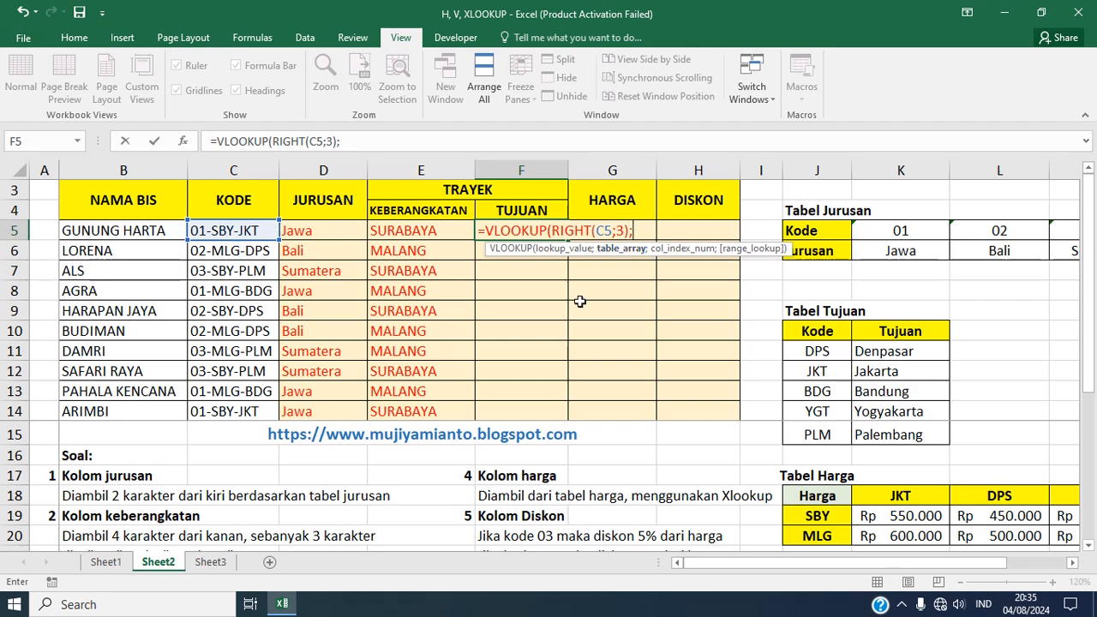
Complete the F5 VLOOKUP with the absolute Tabel Tujuan range $J$11:$K$15, column index 2 and FALSE for an exact match
{"action": "left_click", "coordinate": [817, 351]}
{"action": "left_click_drag", "start_coordinate": [818, 352], "coordinate": [892, 436]}
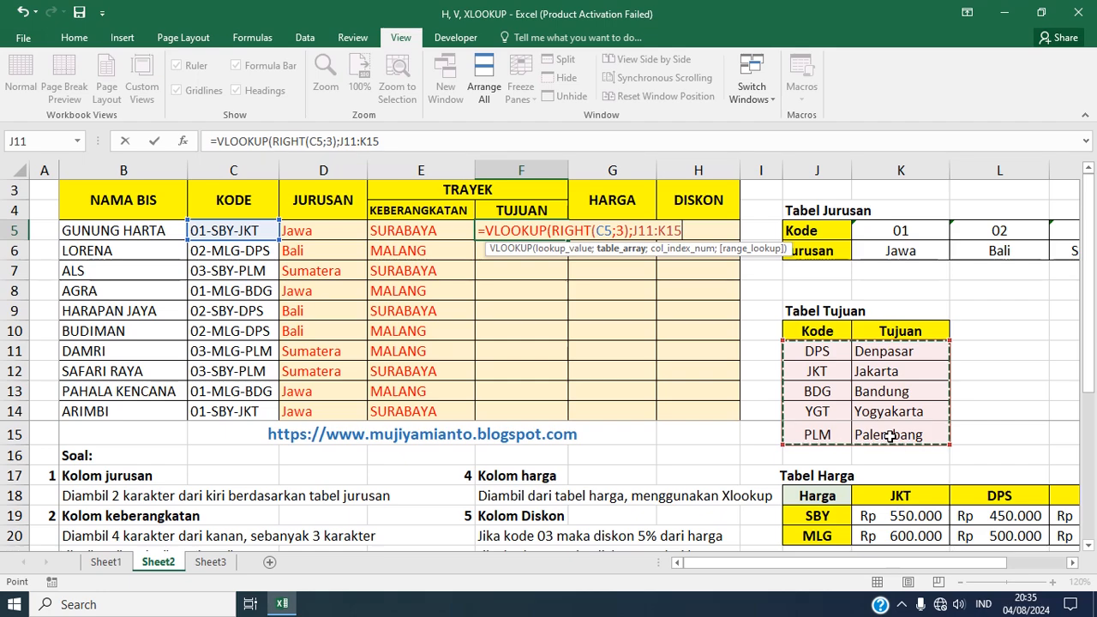
{"action": "key", "text": "F4"}
{"action": "type", "text": ";2"}
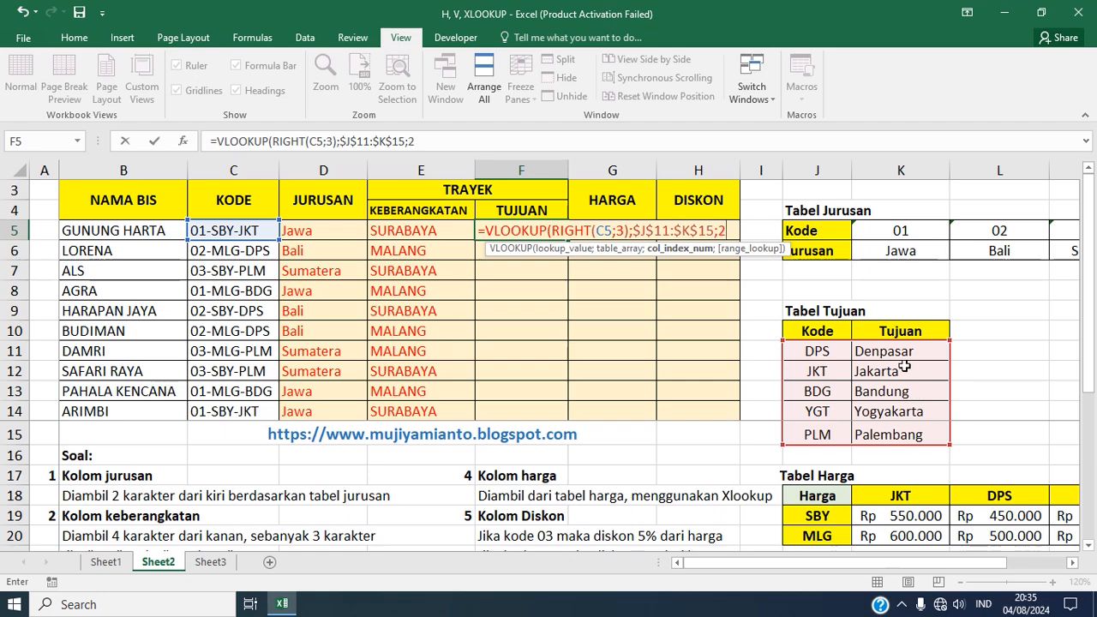
{"action": "type", "text": ";"}
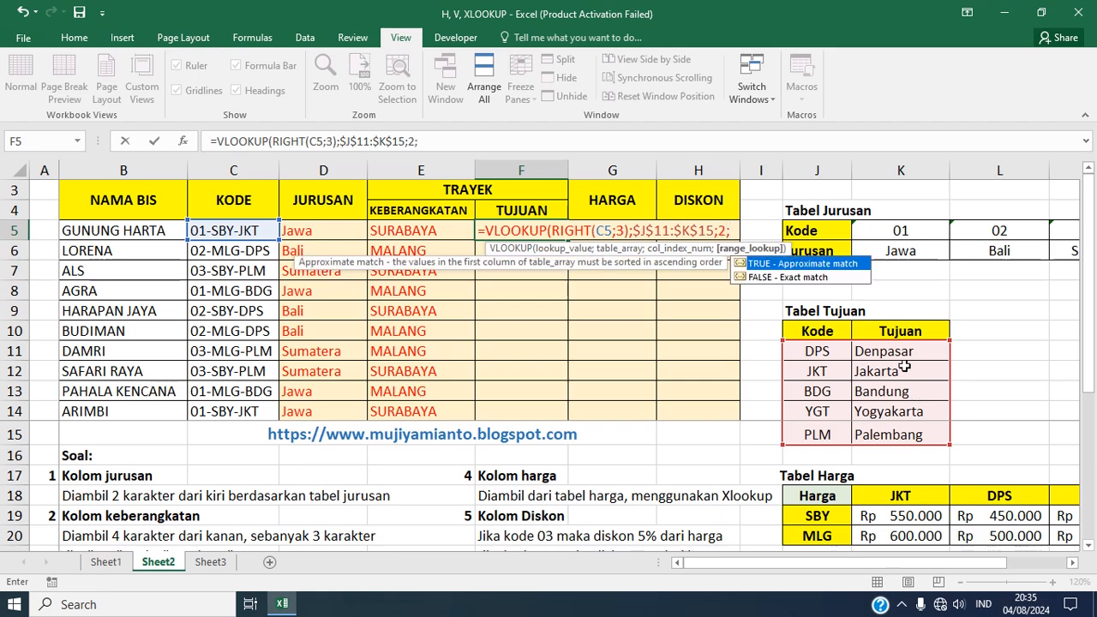
{"action": "type", "text": "FALSE"}
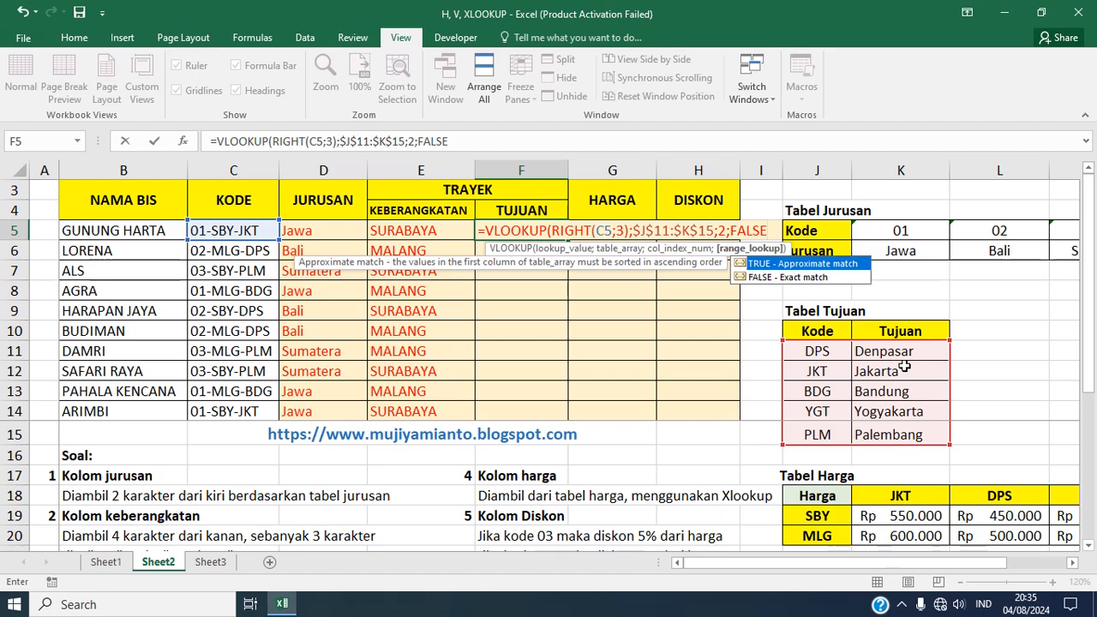
{"action": "type", "text": ")"}
{"action": "key", "text": "Return"}
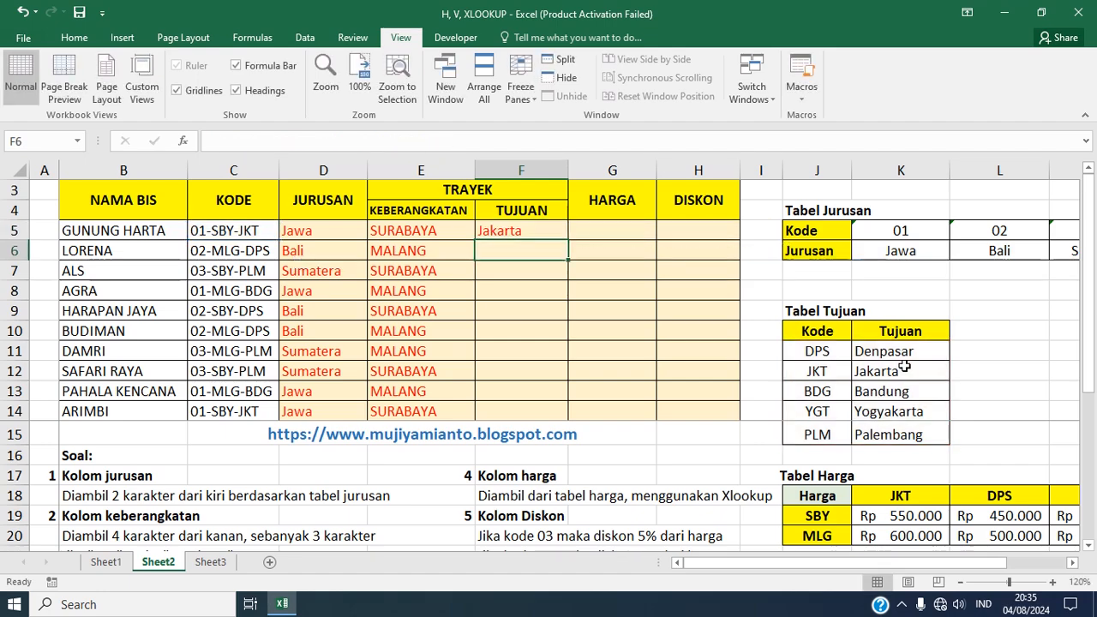
Fill the VLOOKUP formula in F5 down through F14 of the TUJUAN column
{"action": "left_click", "coordinate": [535, 225]}
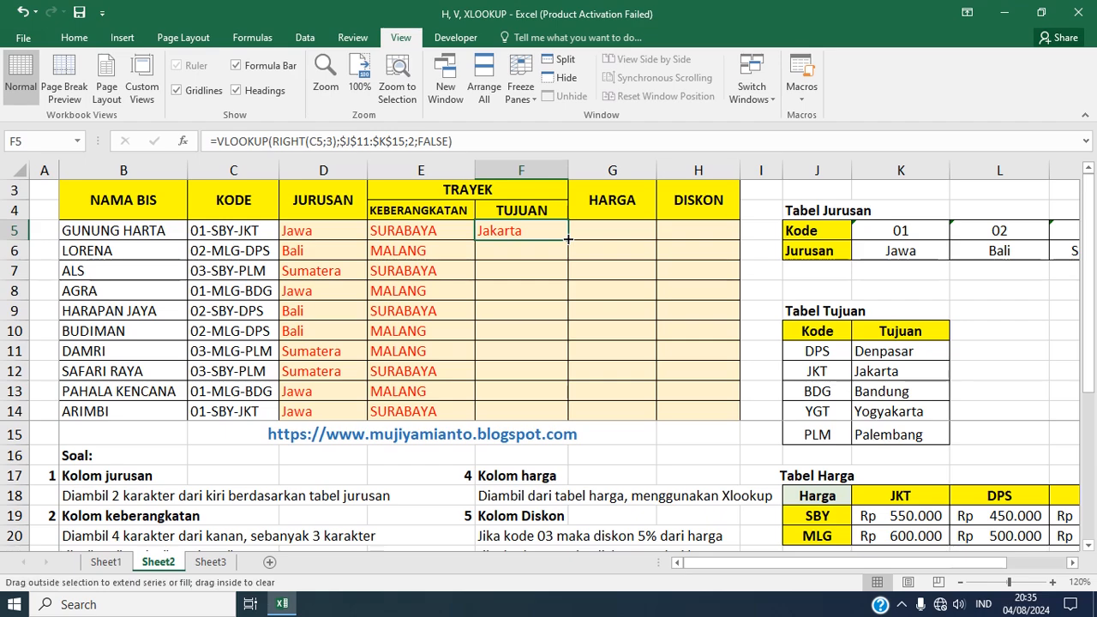
{"action": "left_click_drag", "start_coordinate": [568, 240], "coordinate": [557, 414]}
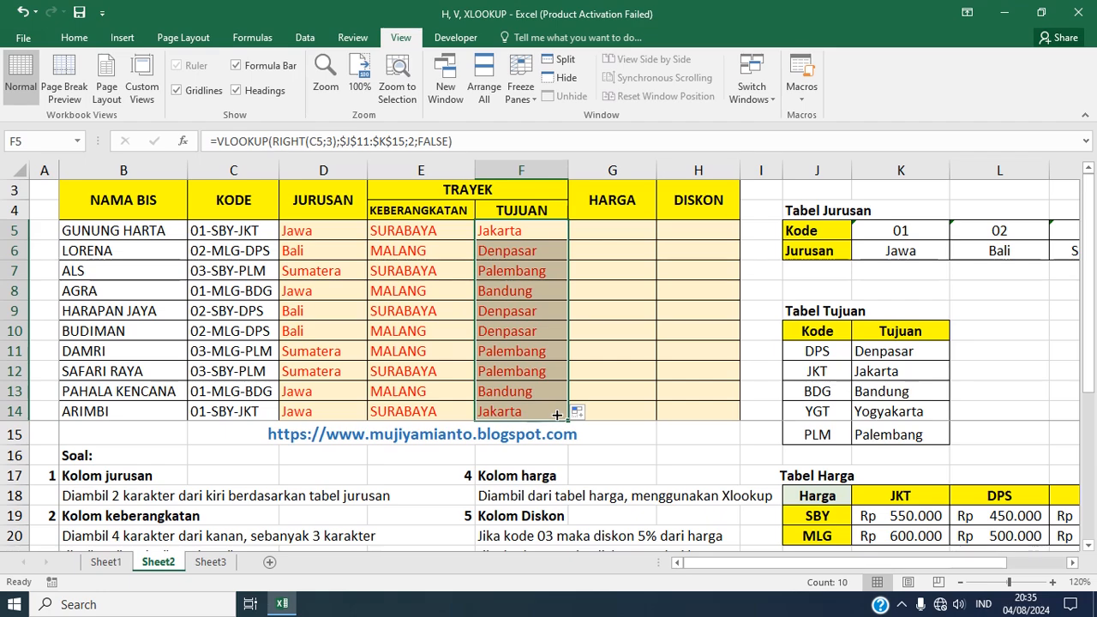
Start an XLOOKUP formula in G5 of the HARGA column with MID(C5;4;3) as the lookup value
{"action": "left_click", "coordinate": [625, 236]}
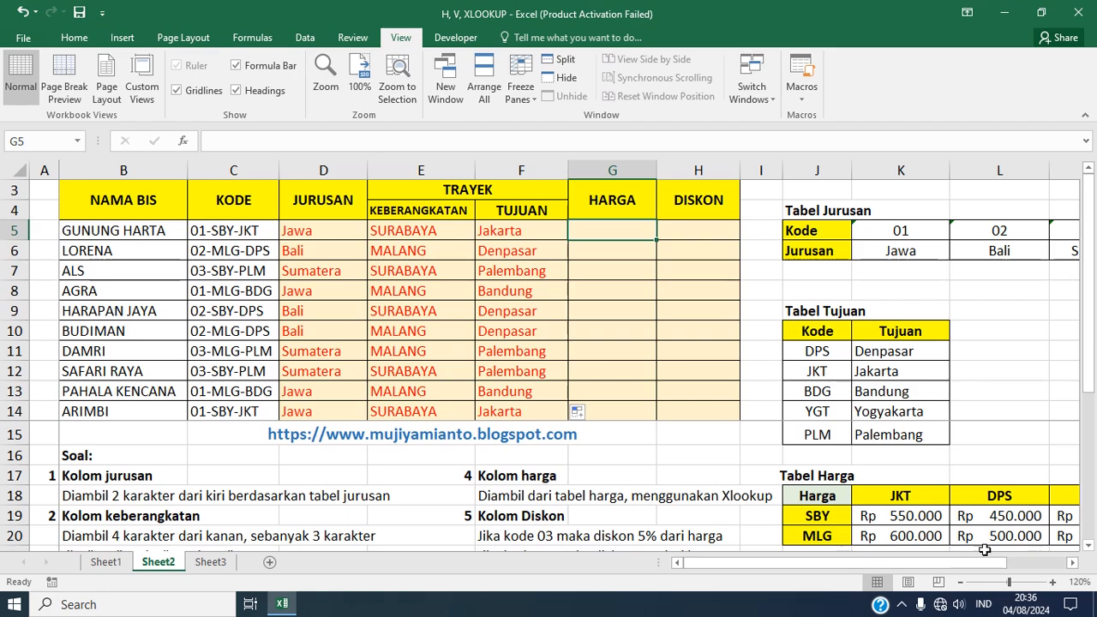
{"action": "left_click", "coordinate": [1072, 563]}
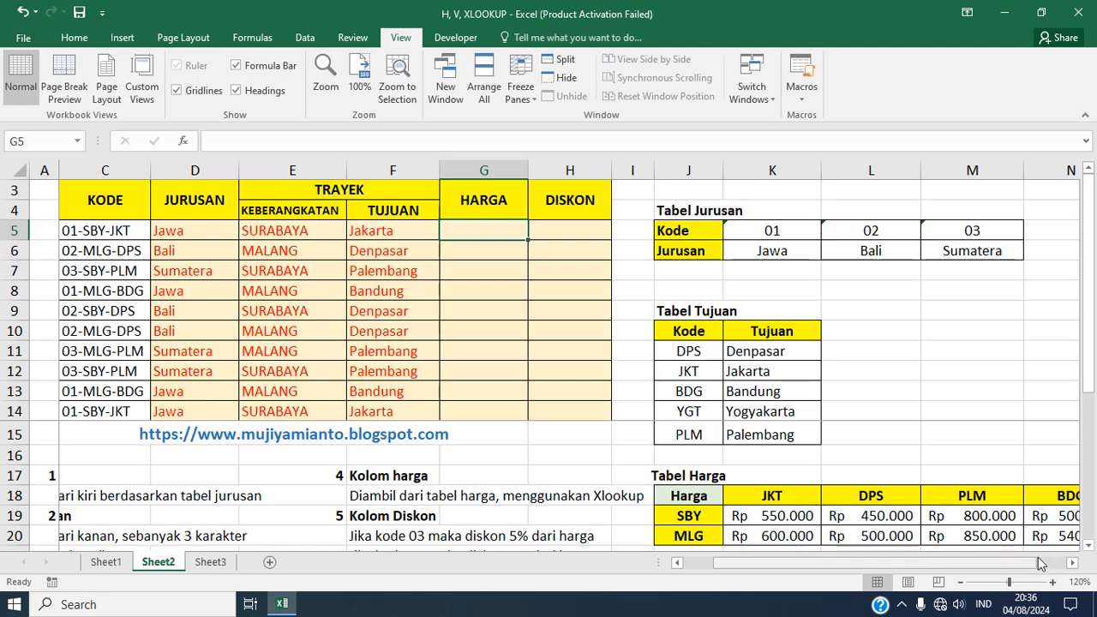
{"action": "left_click", "coordinate": [1073, 566]}
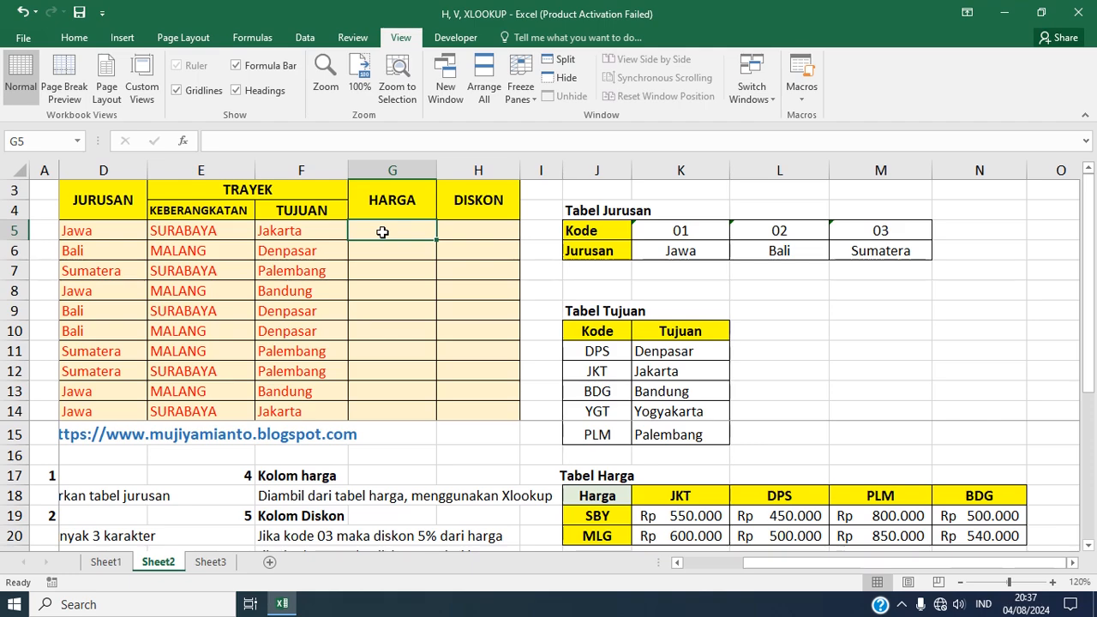
{"action": "type", "text": "=XLOO"}
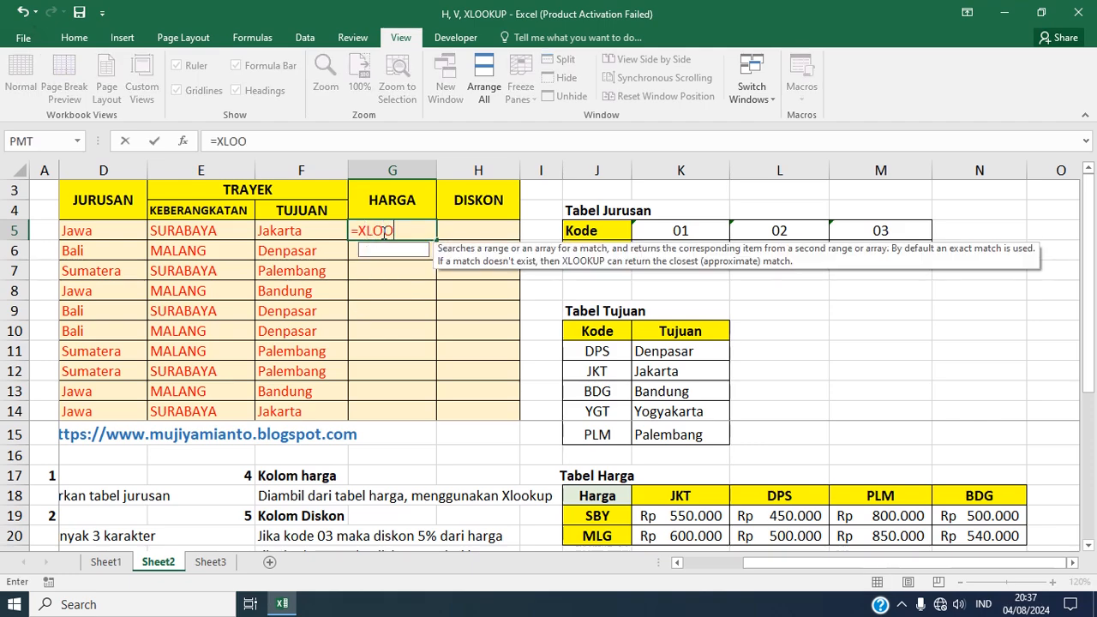
{"action": "type", "text": "KUP("}
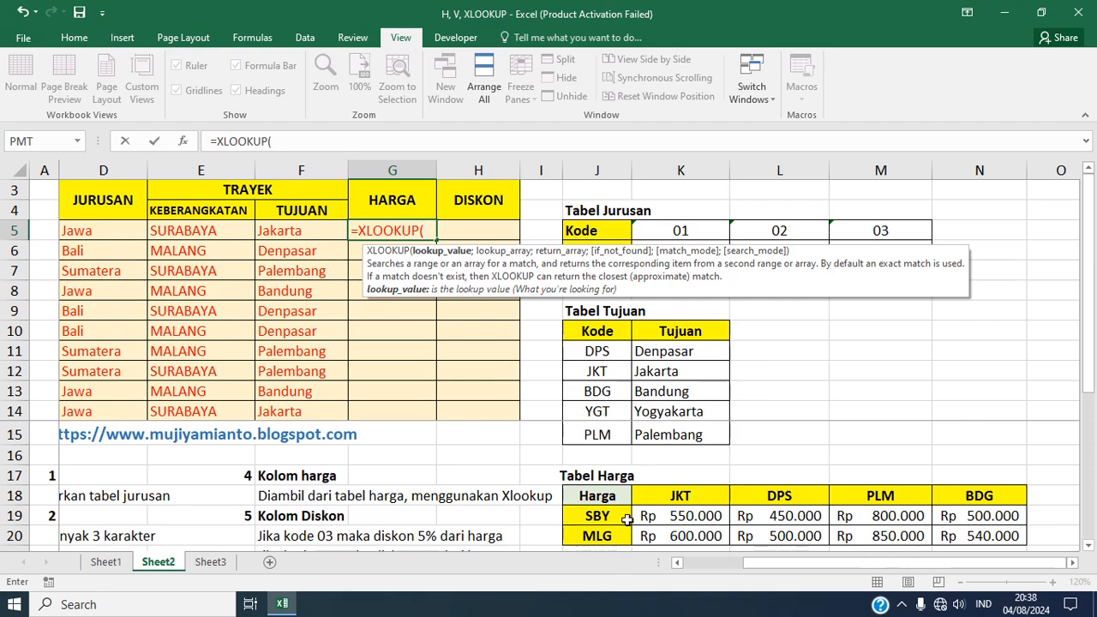
{"action": "left_click", "coordinate": [678, 563]}
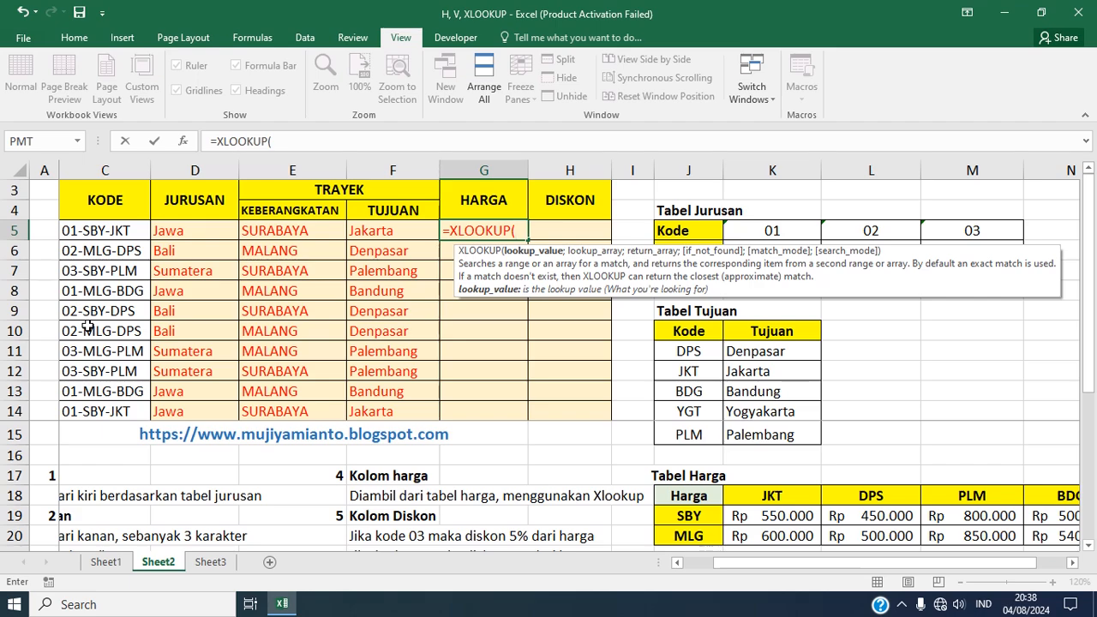
{"action": "type", "text": "MID"}
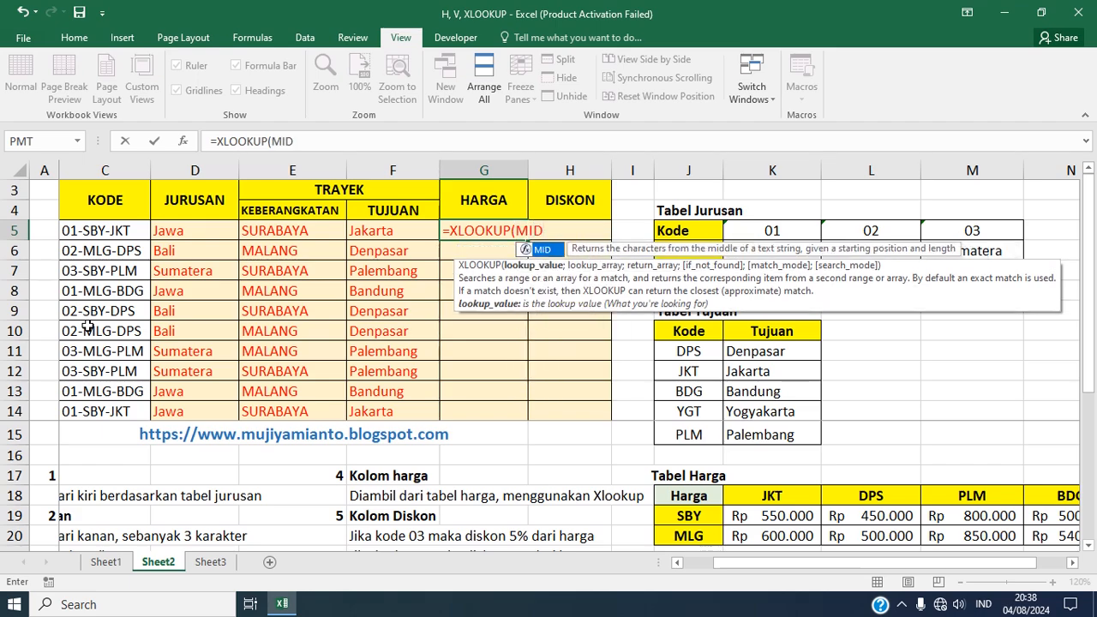
{"action": "type", "text": "("}
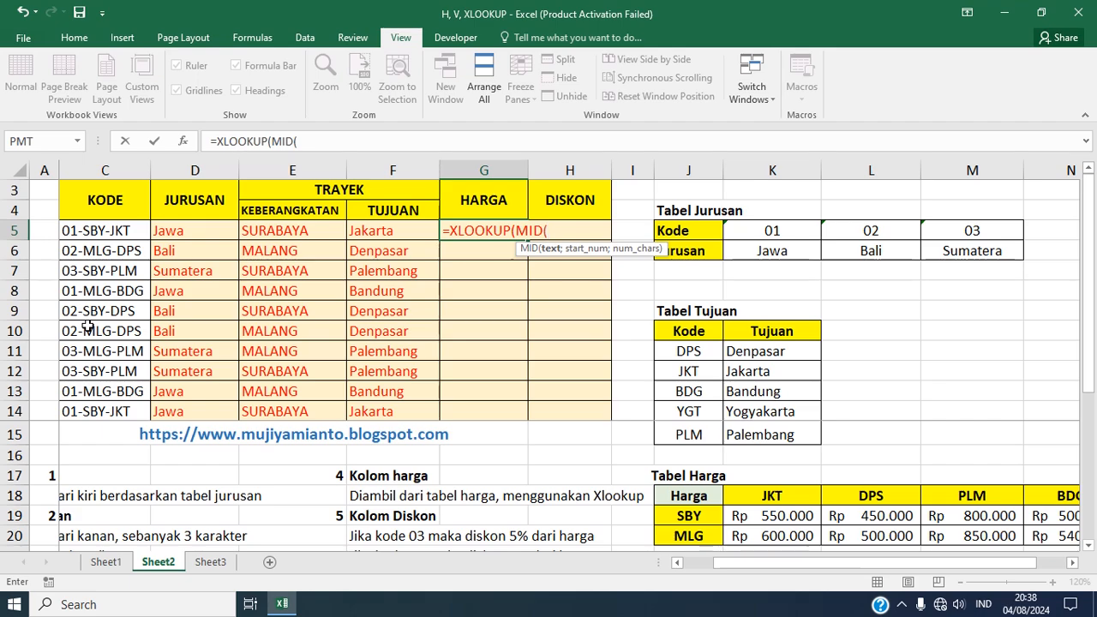
{"action": "left_click", "coordinate": [105, 232]}
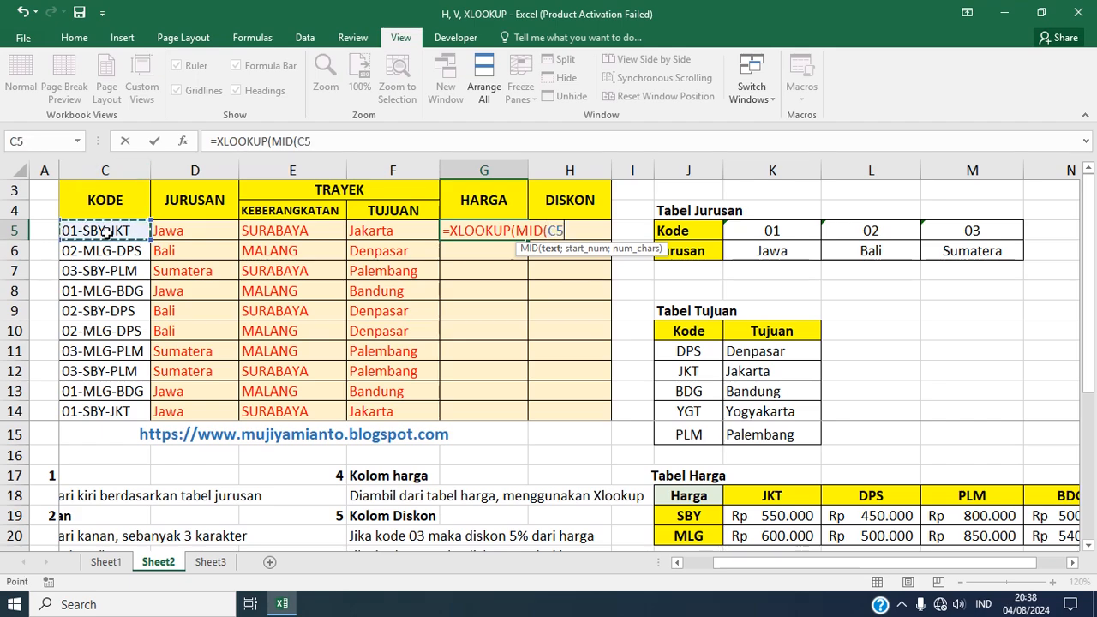
{"action": "type", "text": ";4"}
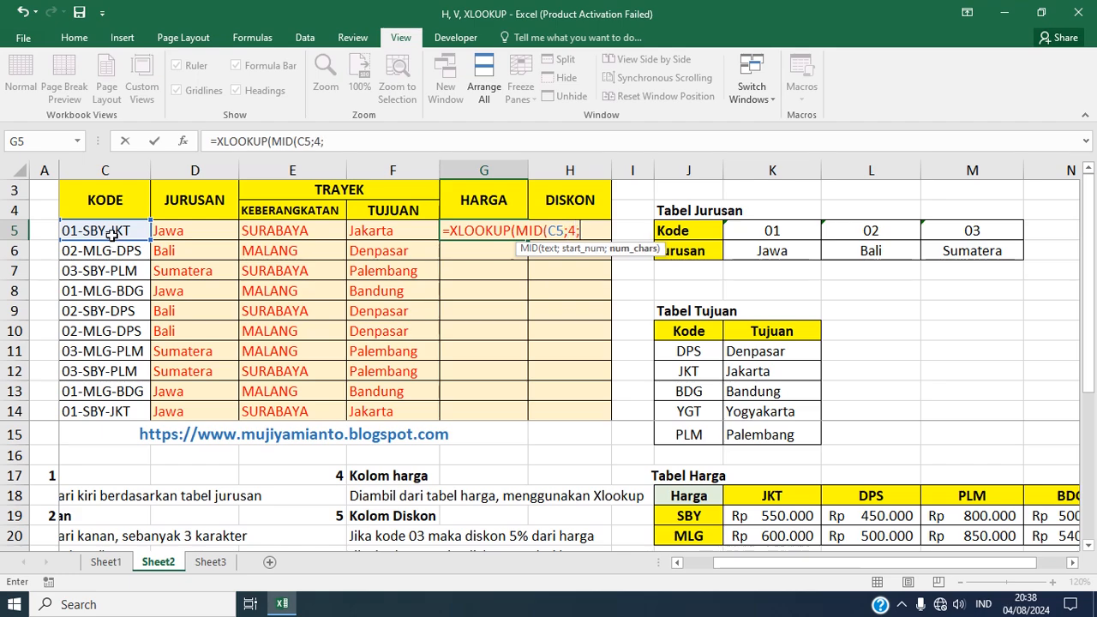
{"action": "type", "text": ";3)"}
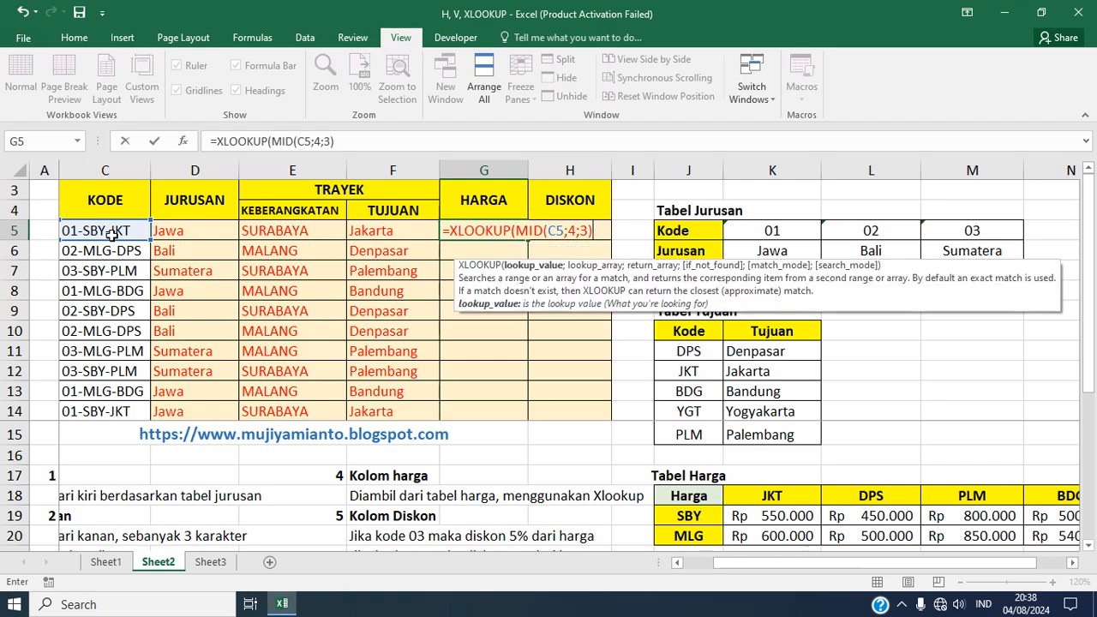
{"action": "type", "text": ";"}
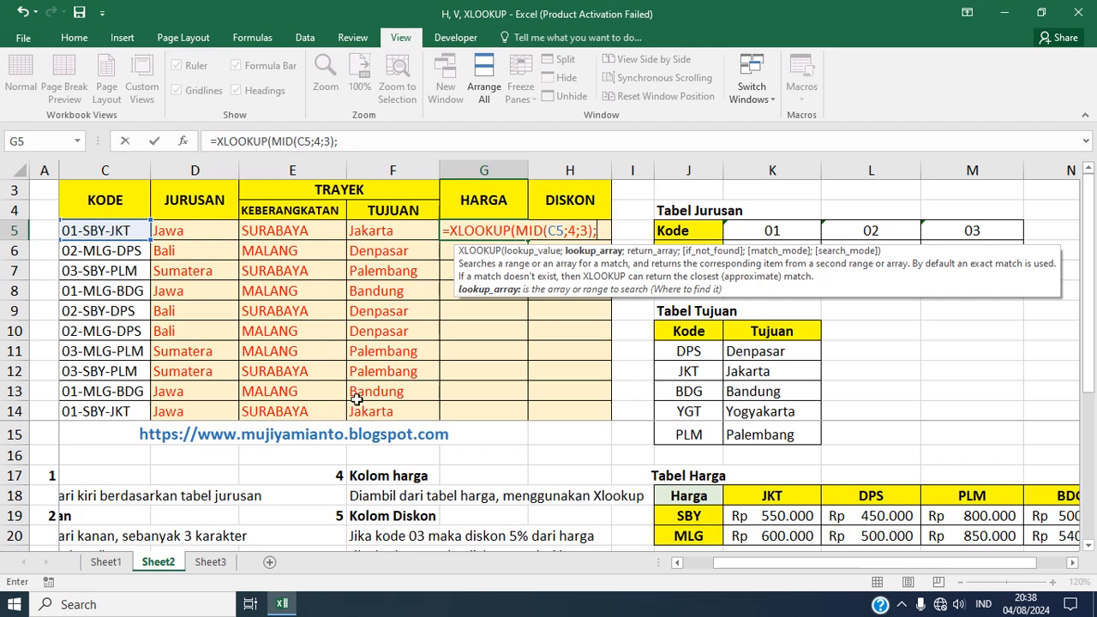
Set the G5 XLOOKUP's lookup array to the absolute Tabel Harga departure codes $J$19:$J$20
{"action": "left_click", "coordinate": [691, 515]}
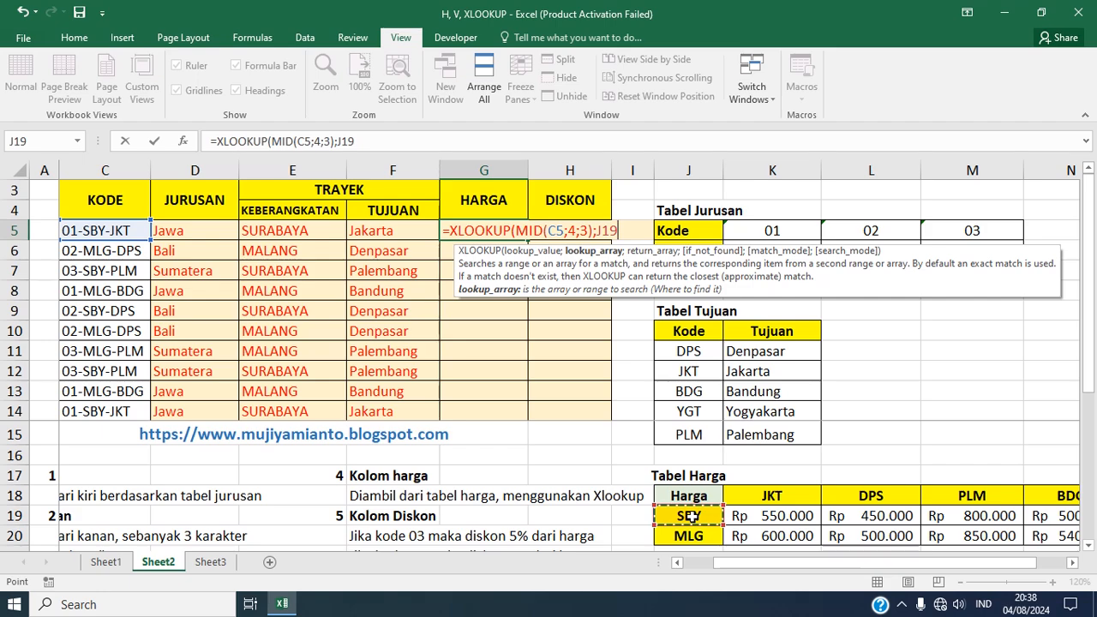
{"action": "left_click_drag", "start_coordinate": [690, 530], "coordinate": [691, 533]}
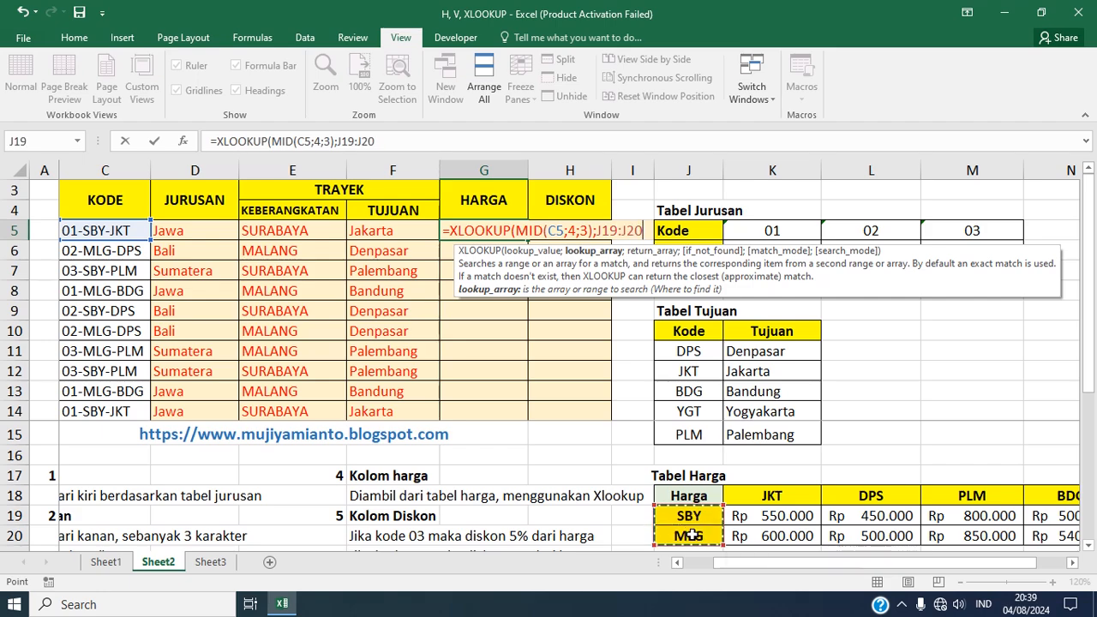
{"action": "key", "text": "F4"}
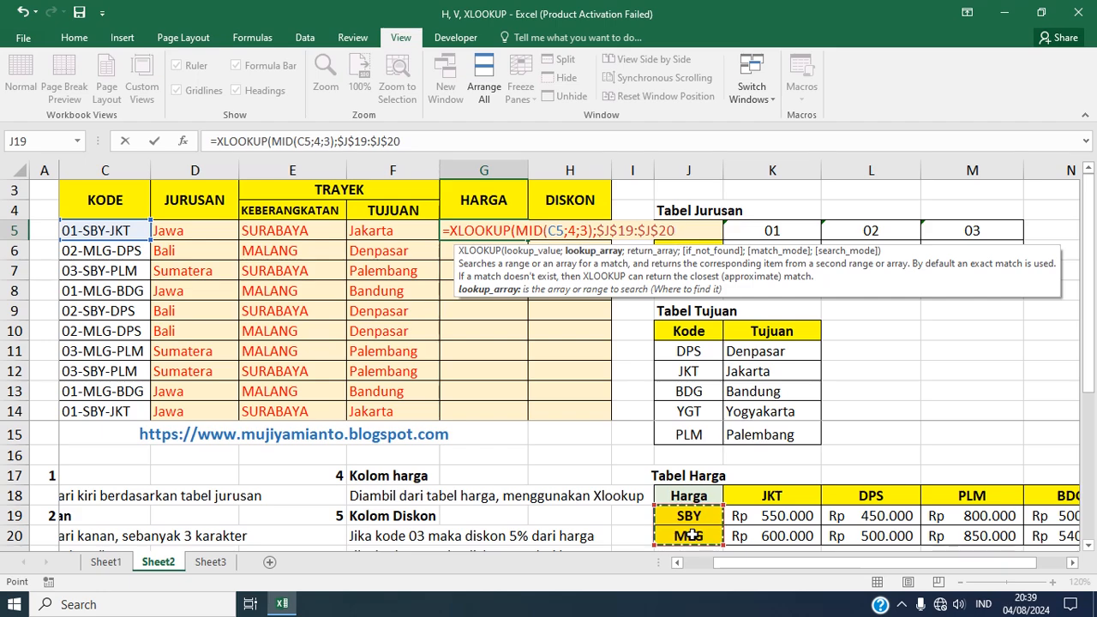
{"action": "type", "text": ";"}
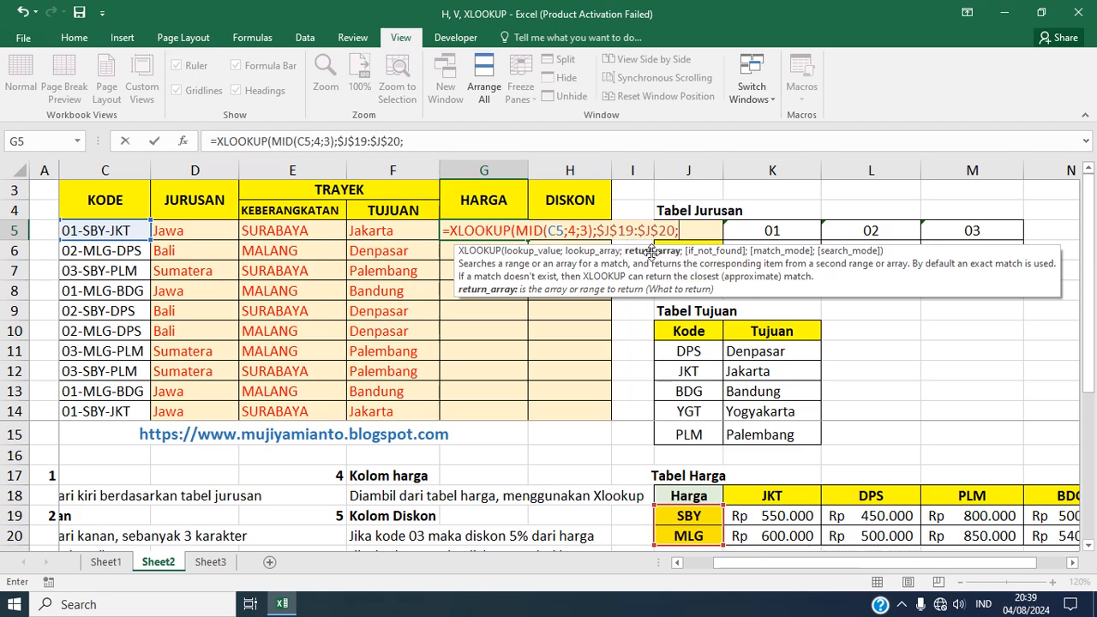
Nest a second XLOOKUP as the return array in G5, with RIGHT(C5;3) as its lookup value
{"action": "type", "text": "XLOOKU"}
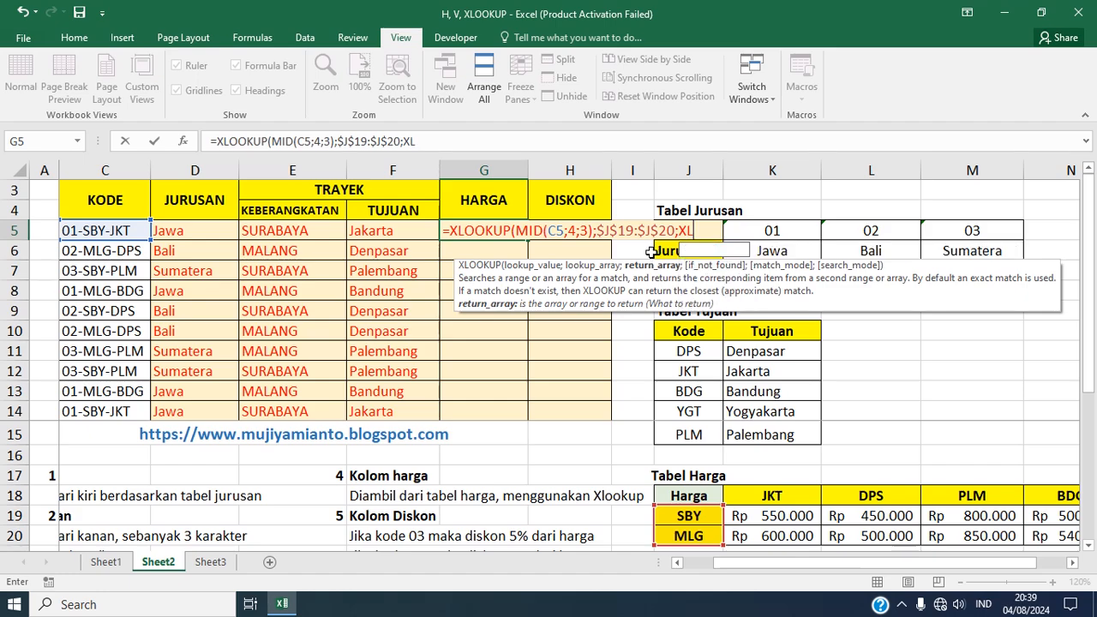
{"action": "type", "text": "P"}
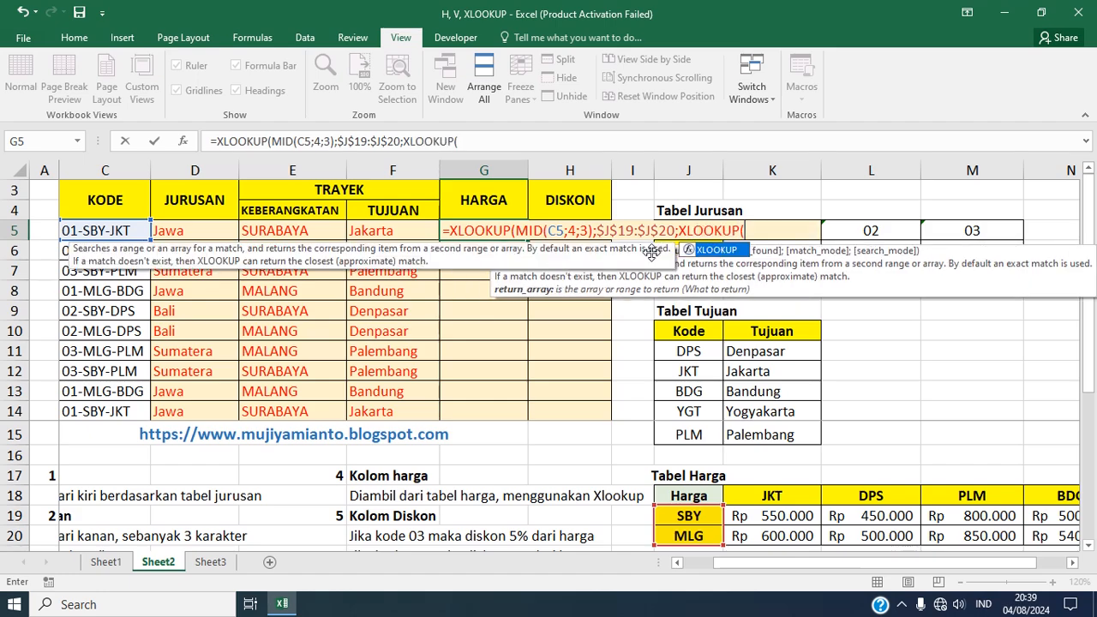
{"action": "type", "text": "("}
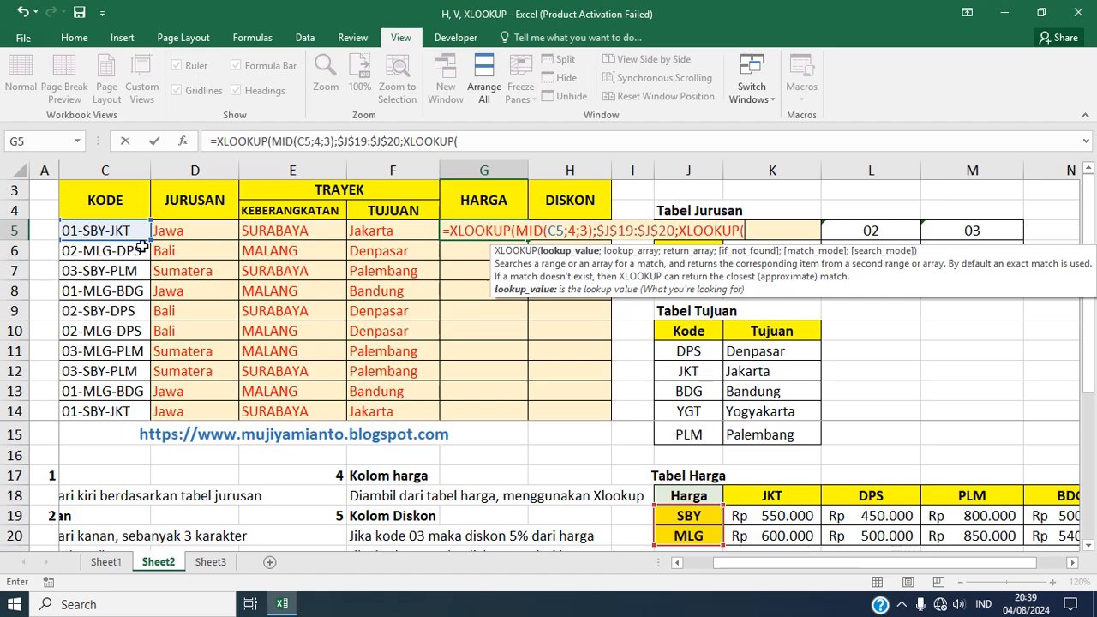
{"action": "type", "text": "RIG"}
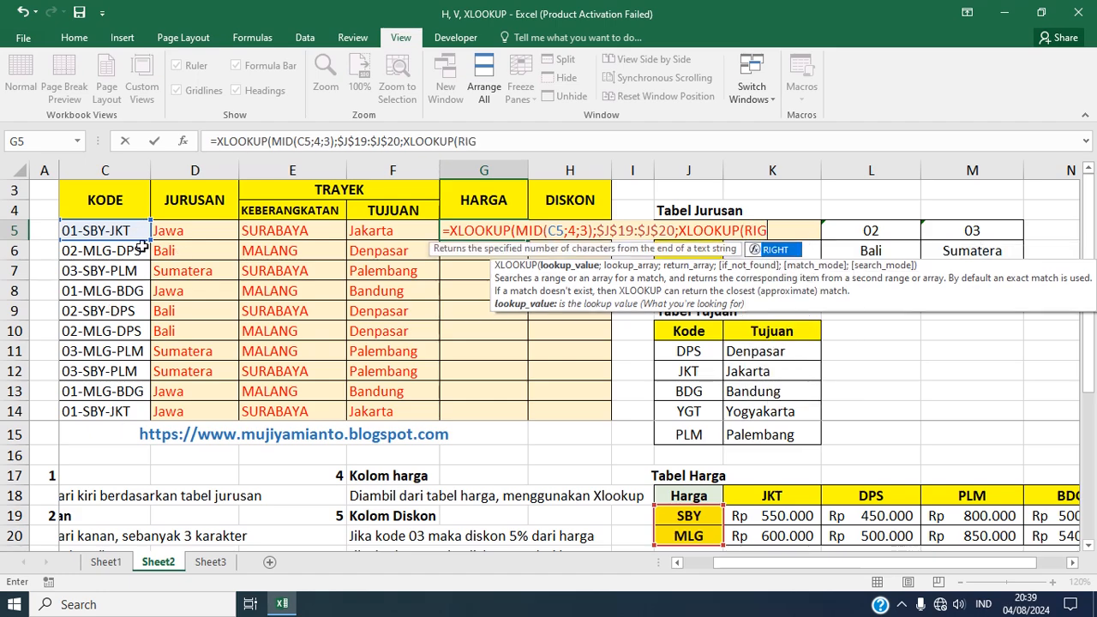
{"action": "type", "text": "HT("}
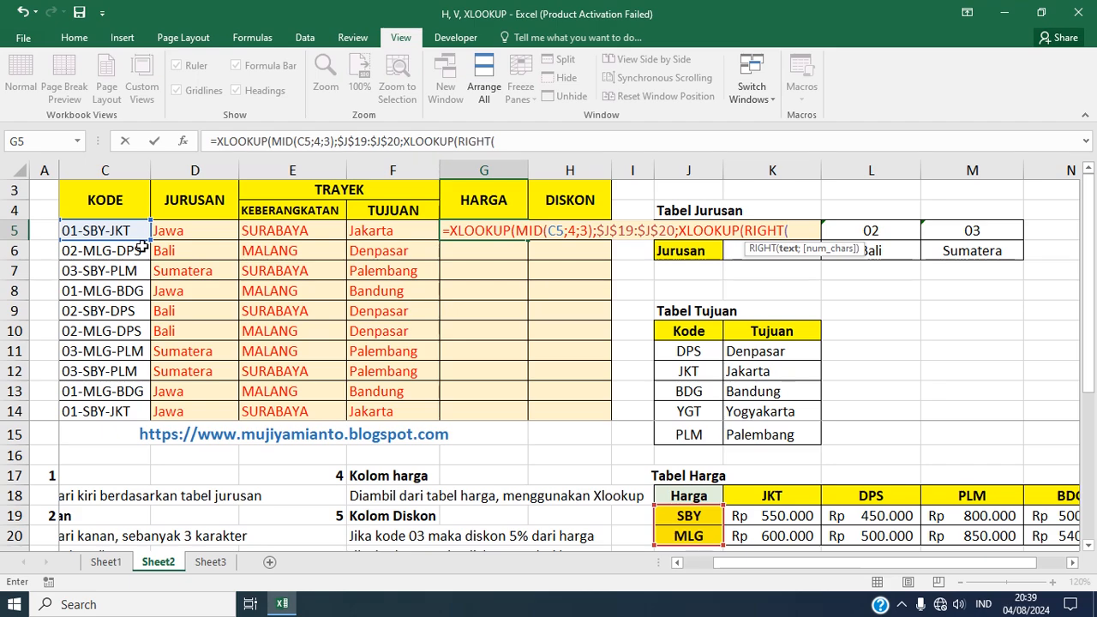
{"action": "left_click", "coordinate": [91, 230]}
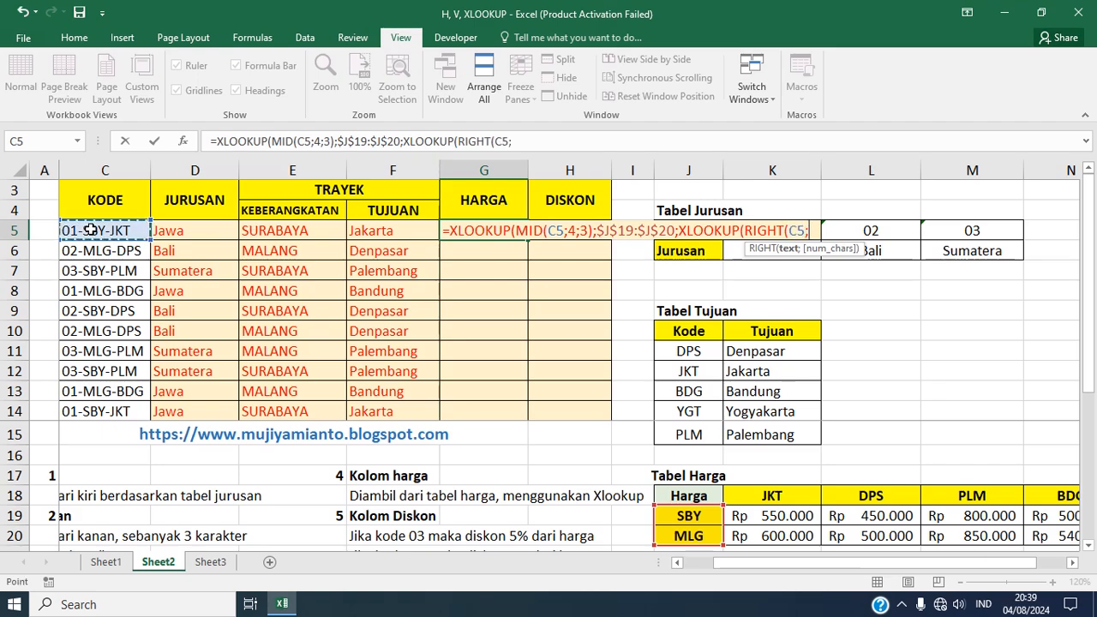
{"action": "type", "text": ";"}
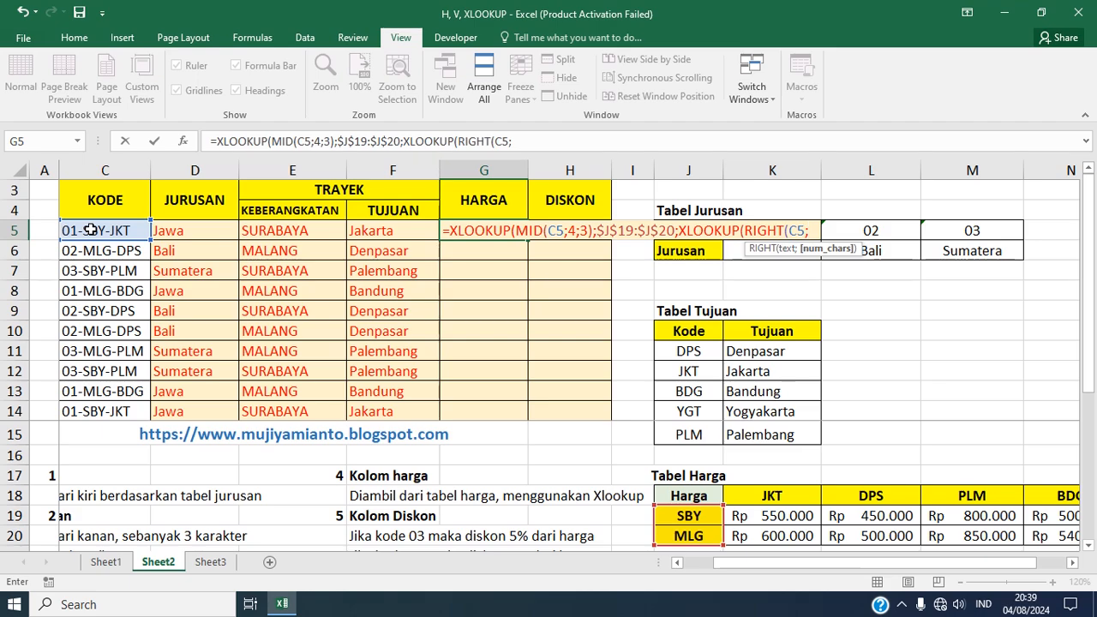
{"action": "type", "text": "3);"}
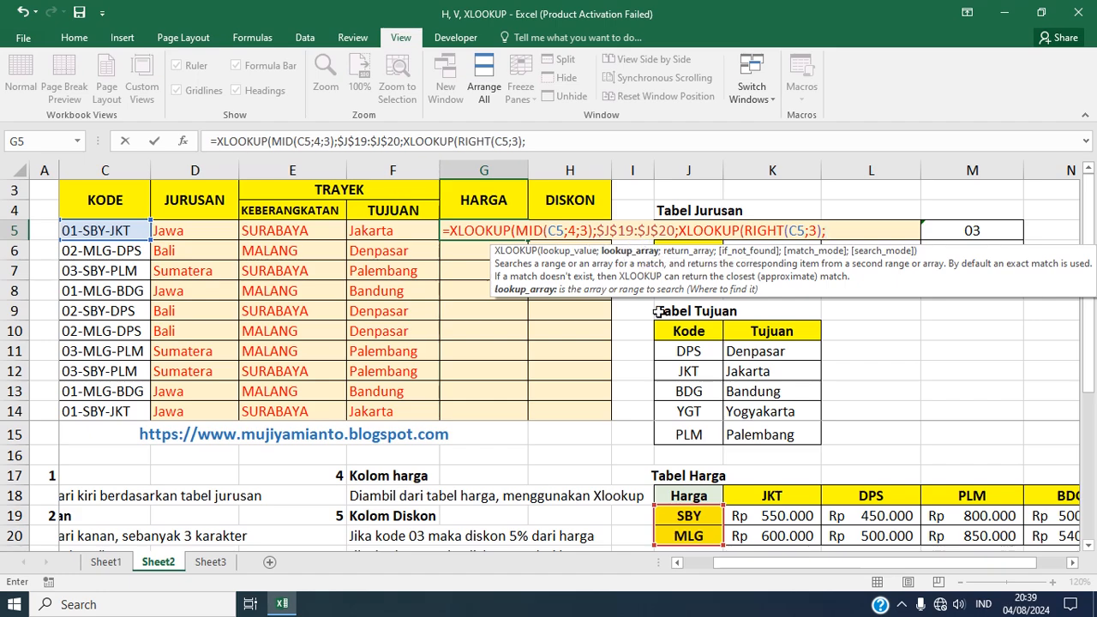
Set the nested XLOOKUP's lookup array to the absolute Tabel Harga destination header range $K$18:$N$18
{"action": "left_click", "coordinate": [777, 497]}
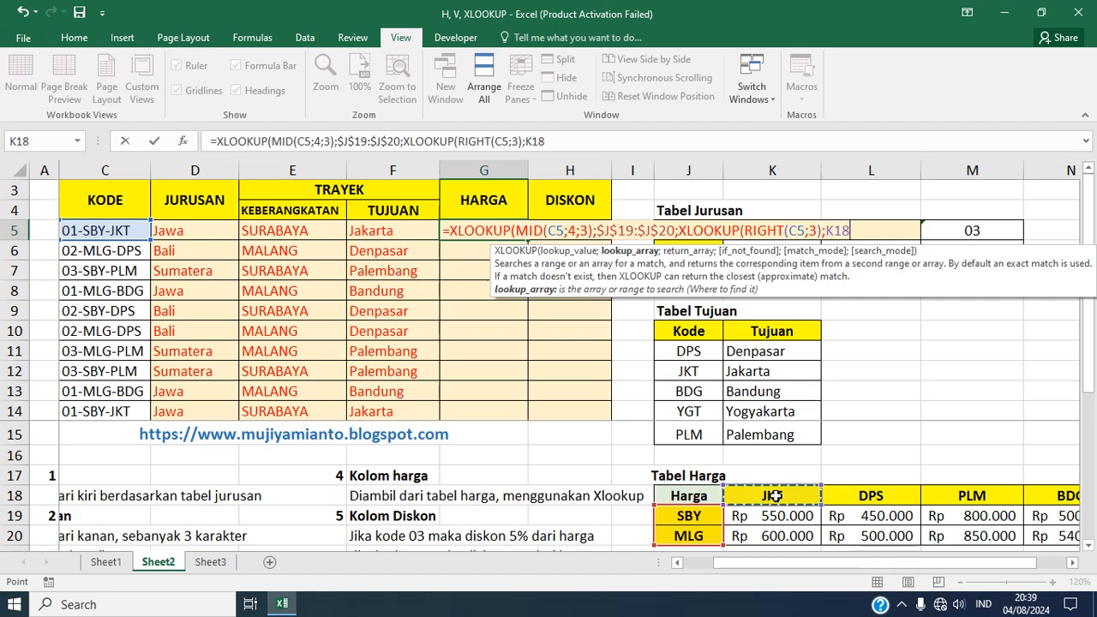
{"action": "key", "text": "shift+Right"}
{"action": "key", "text": "shift+Right"}
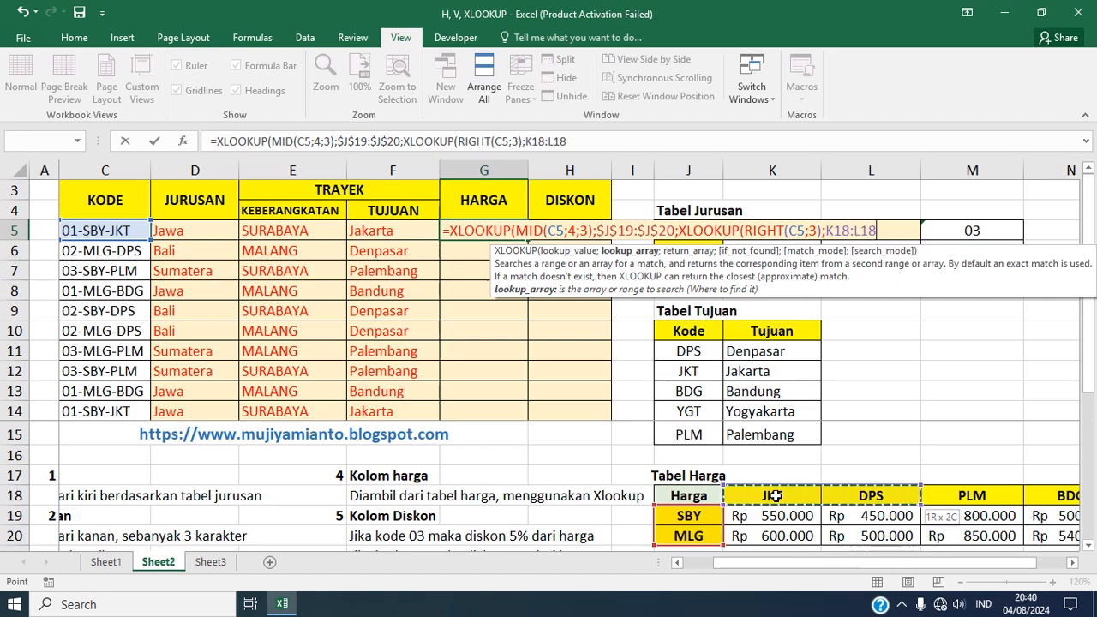
{"action": "key", "text": "shift+Right"}
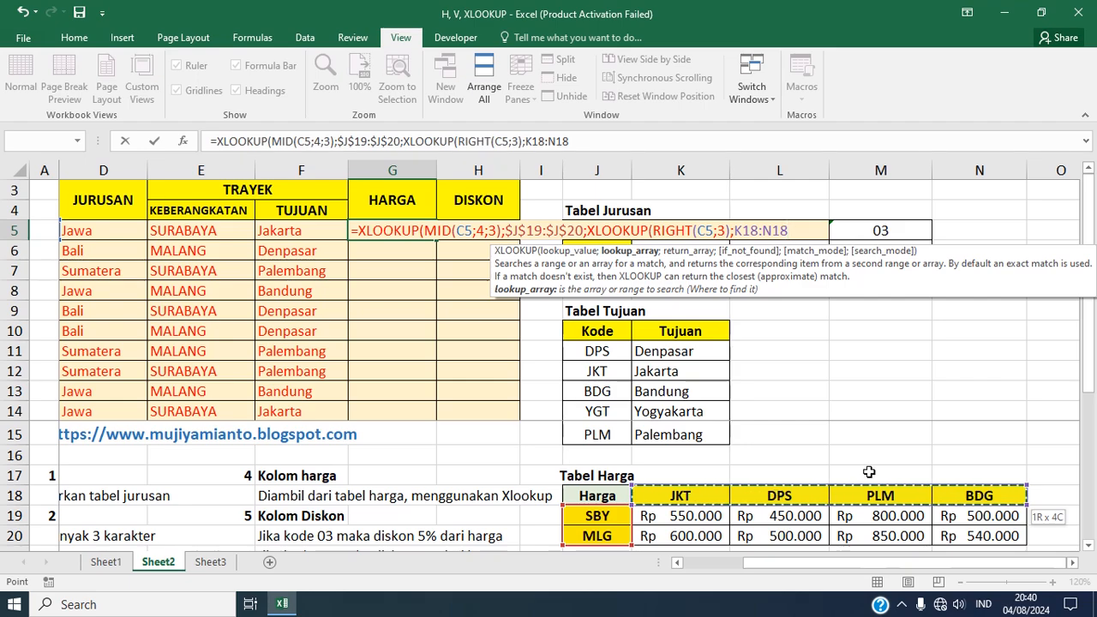
{"action": "key", "text": "F4"}
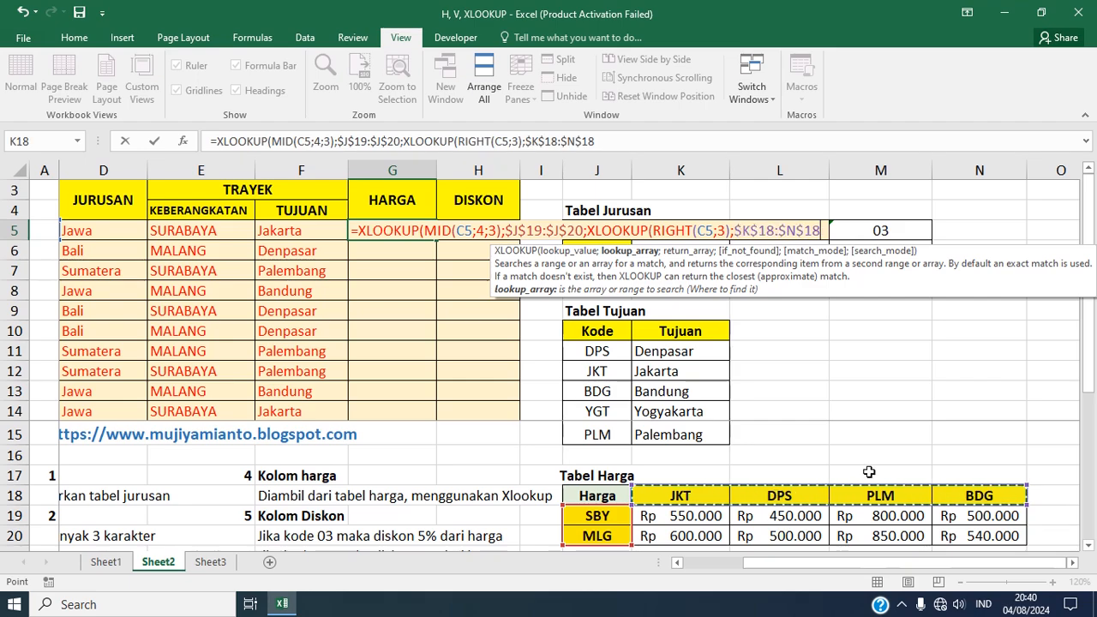
{"action": "type", "text": ";"}
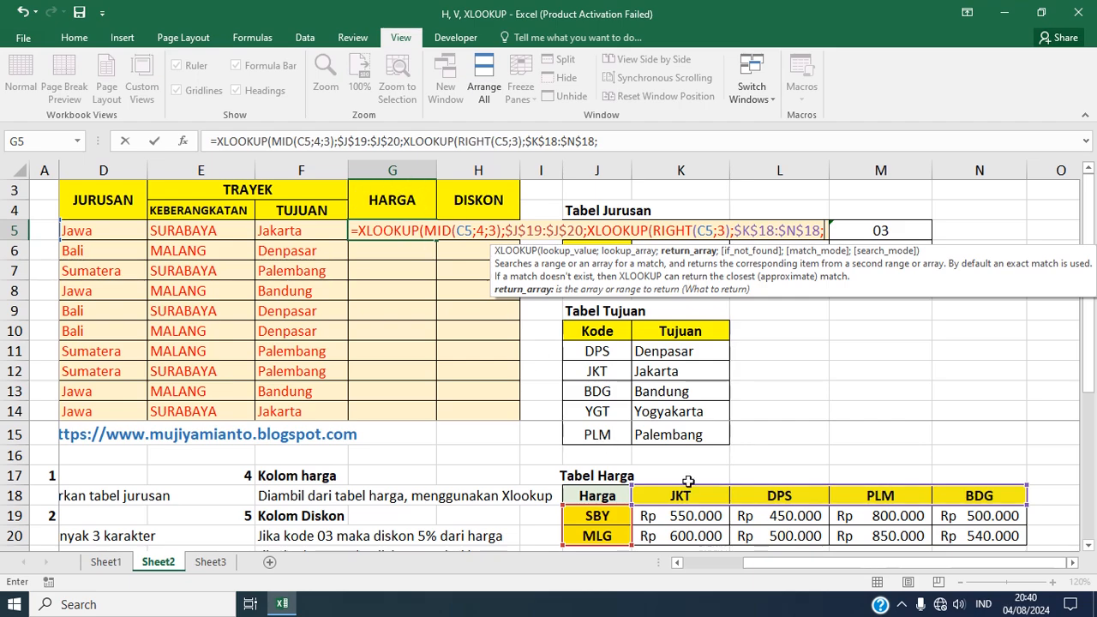
Set the nested XLOOKUP's return array to the absolute price range $K$19:$N$20 and close both functions' parentheses
{"action": "left_click", "coordinate": [680, 515]}
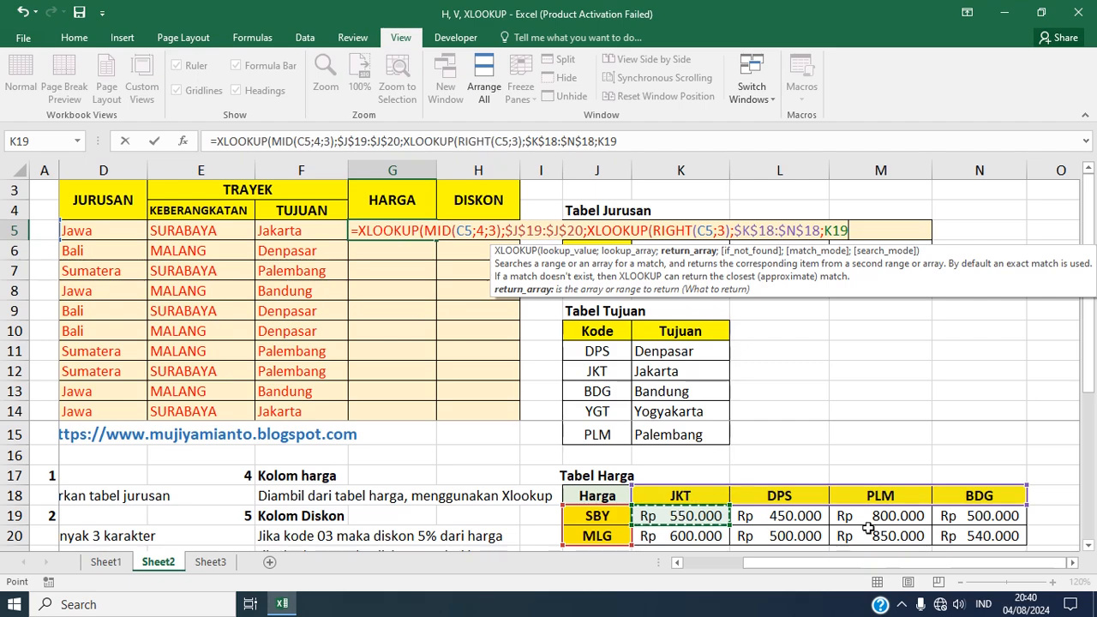
{"action": "left_click_drag", "start_coordinate": [680, 516], "coordinate": [986, 536]}
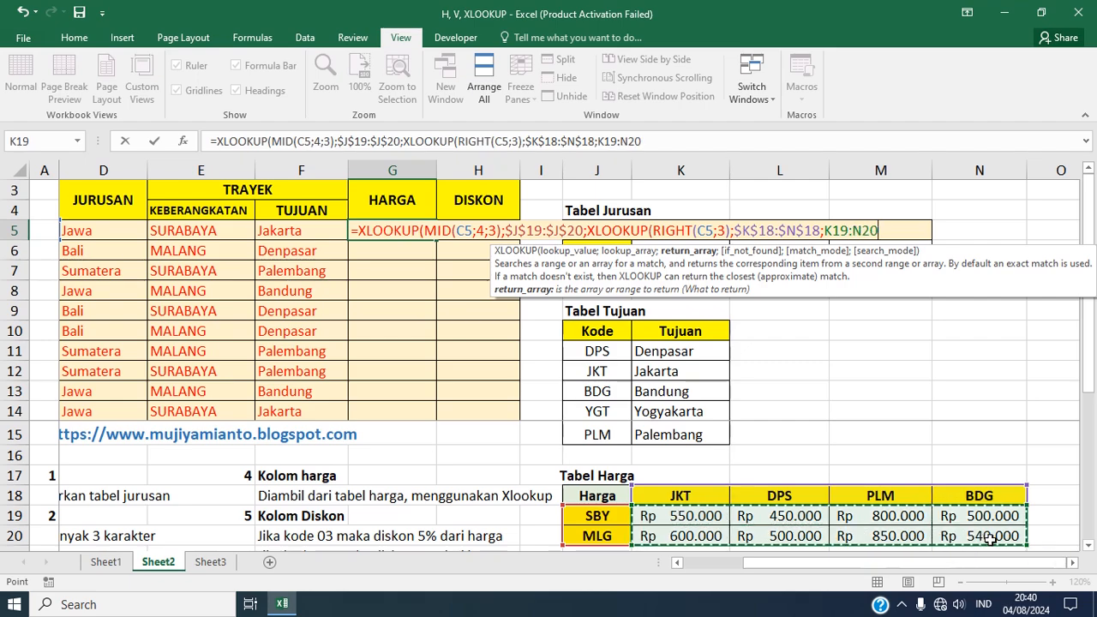
{"action": "key", "text": "F4"}
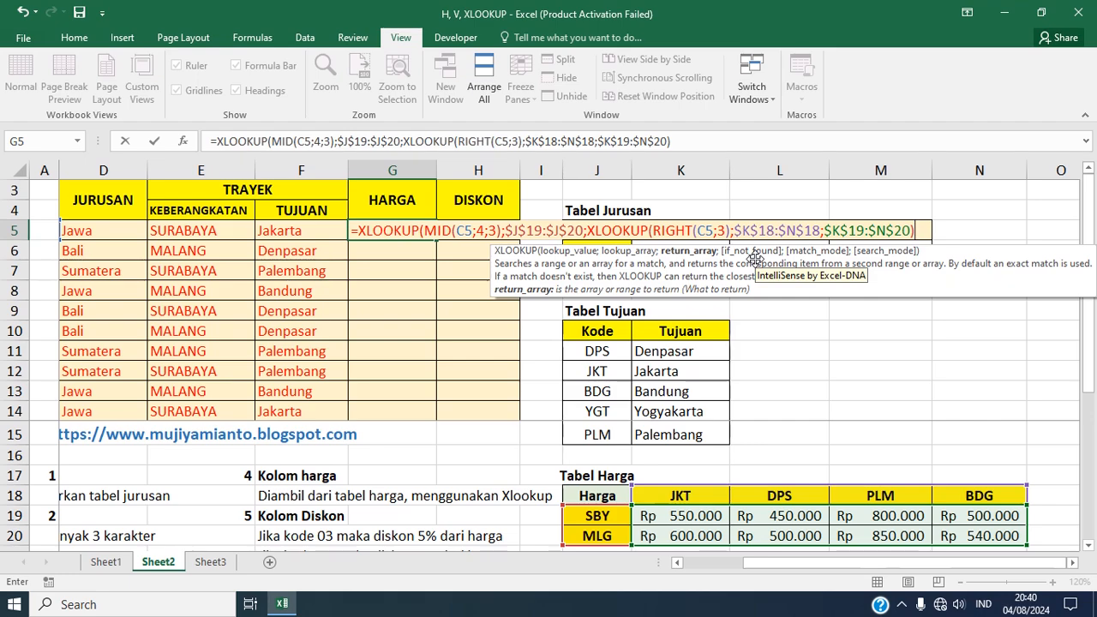
{"action": "type", "text": ")"}
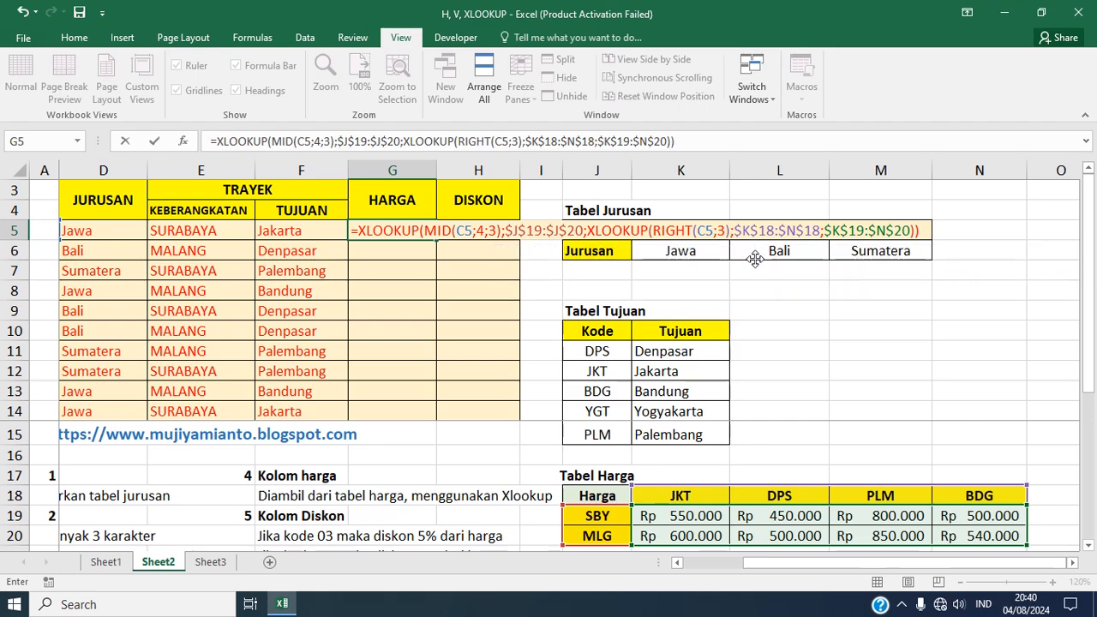
Confirm the nested XLOOKUP price formula in G5 and copy it down through G14
{"action": "key", "text": "Return"}
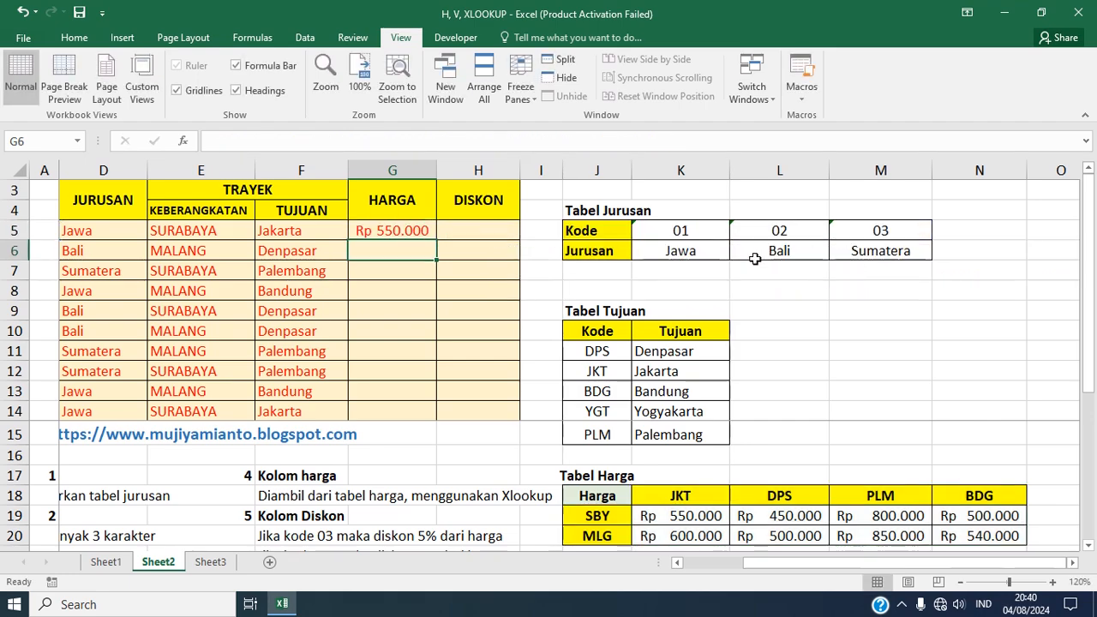
{"action": "left_click", "coordinate": [422, 226]}
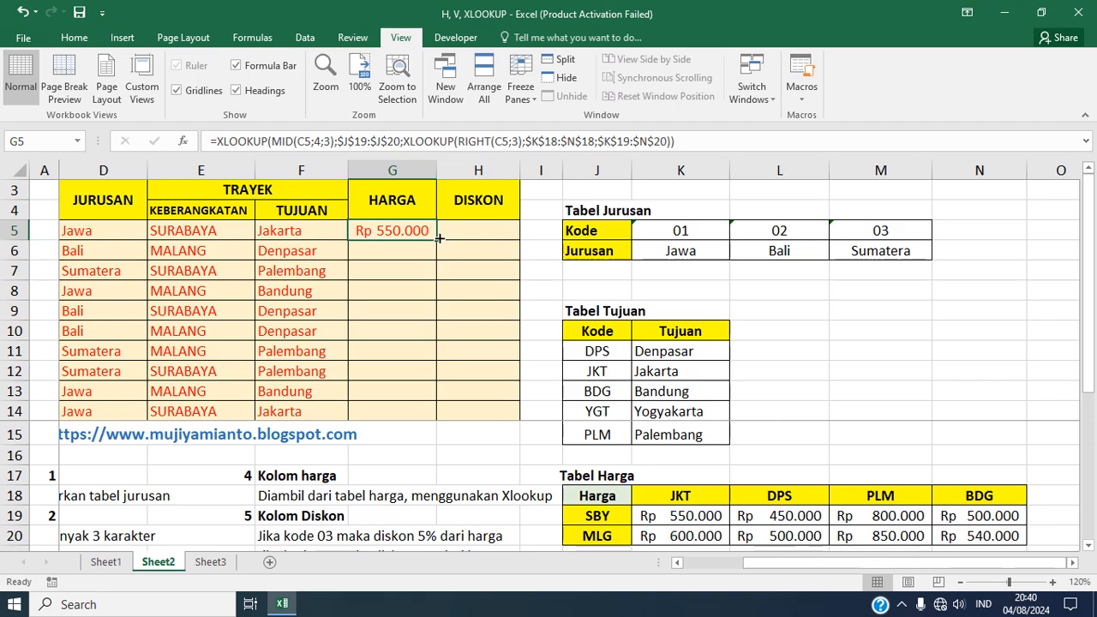
{"action": "left_click_drag", "start_coordinate": [436, 239], "coordinate": [421, 418]}
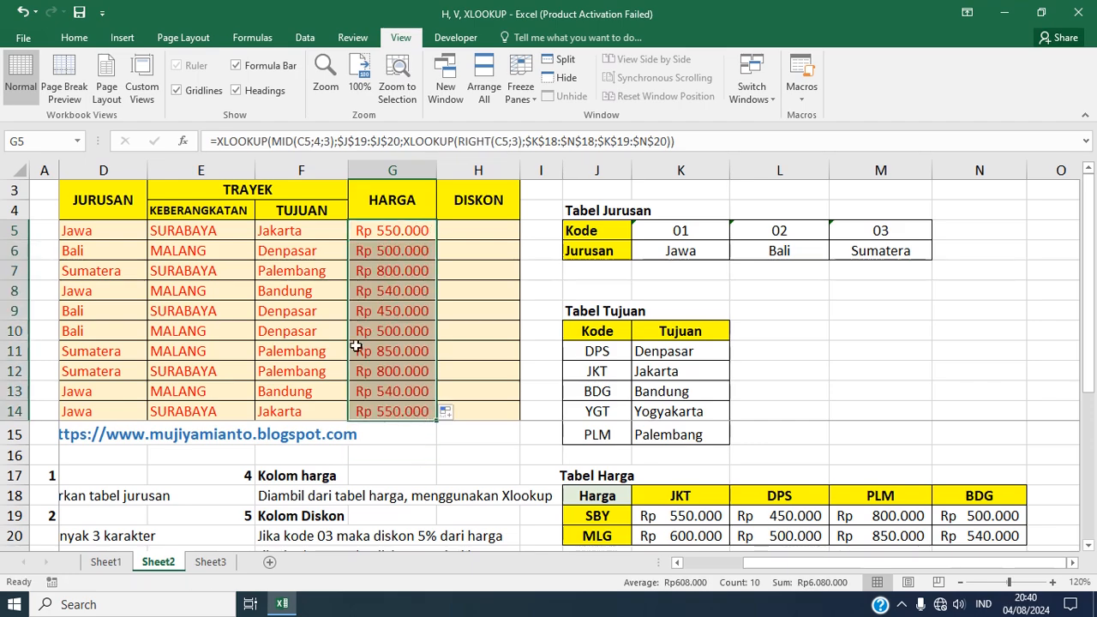
Check the filled HARGA prices against the matching departure and destination entries in Tabel Harga
{"action": "left_click", "coordinate": [230, 239]}
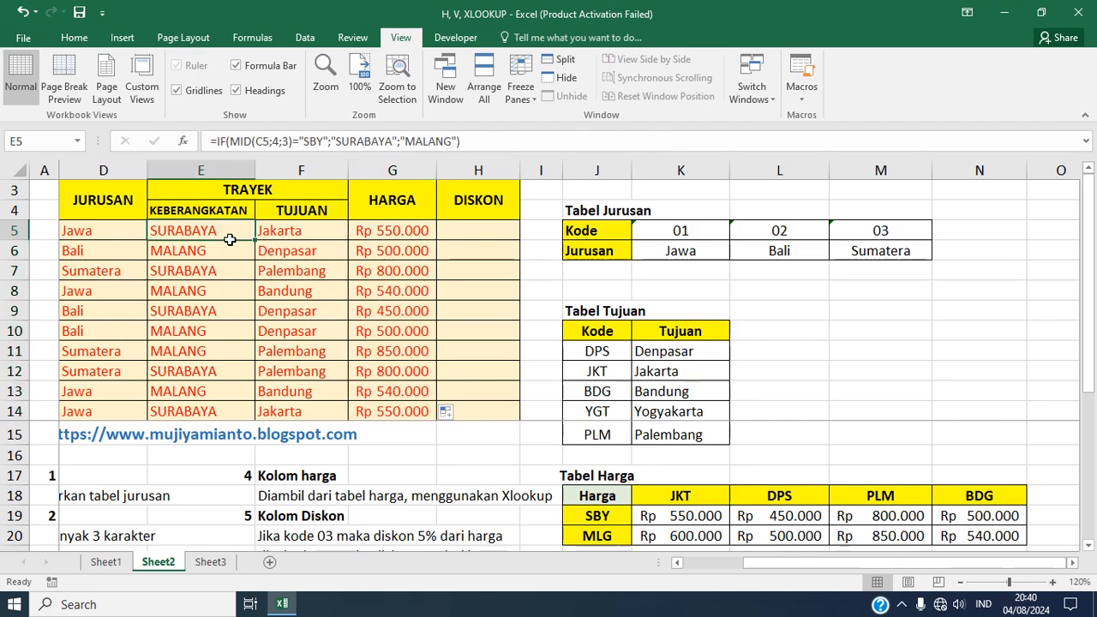
{"action": "left_click", "coordinate": [277, 237]}
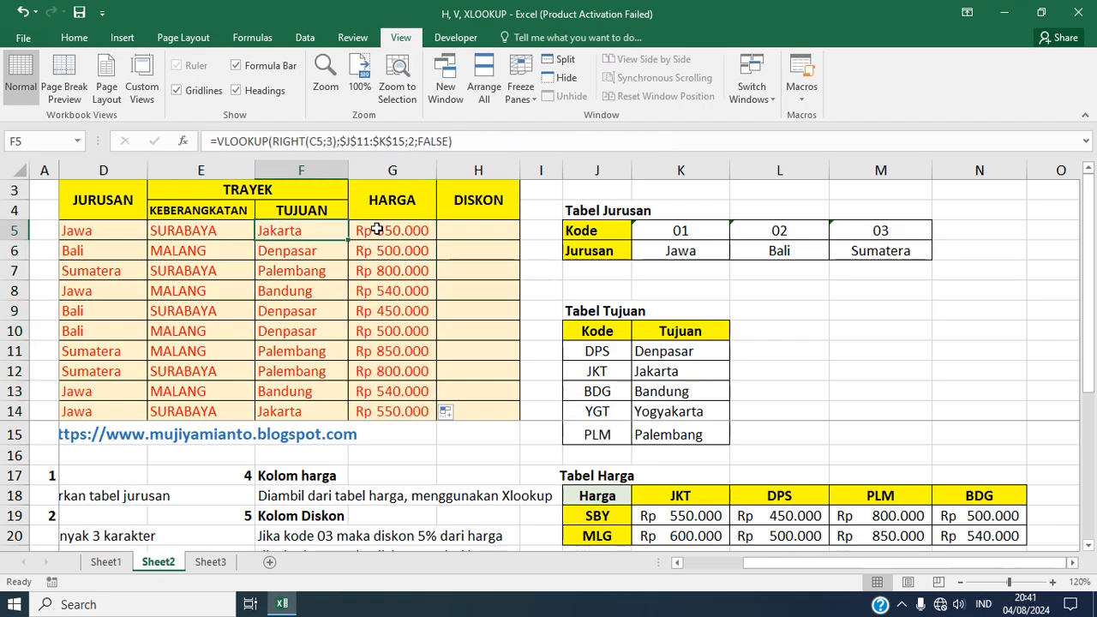
{"action": "left_click", "coordinate": [617, 513]}
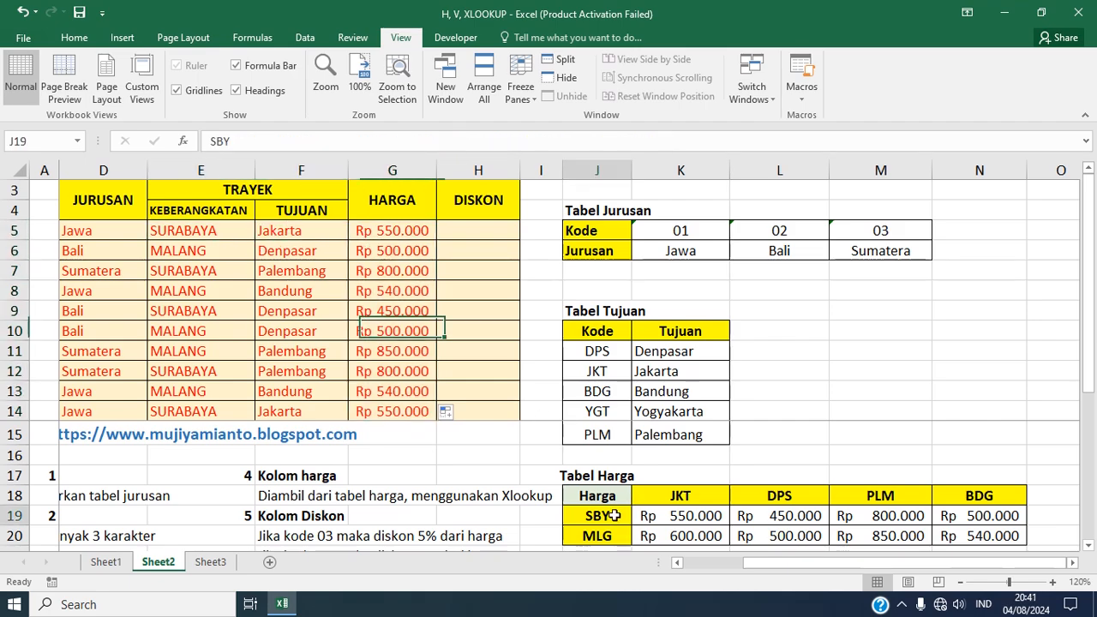
{"action": "left_click", "coordinate": [681, 518]}
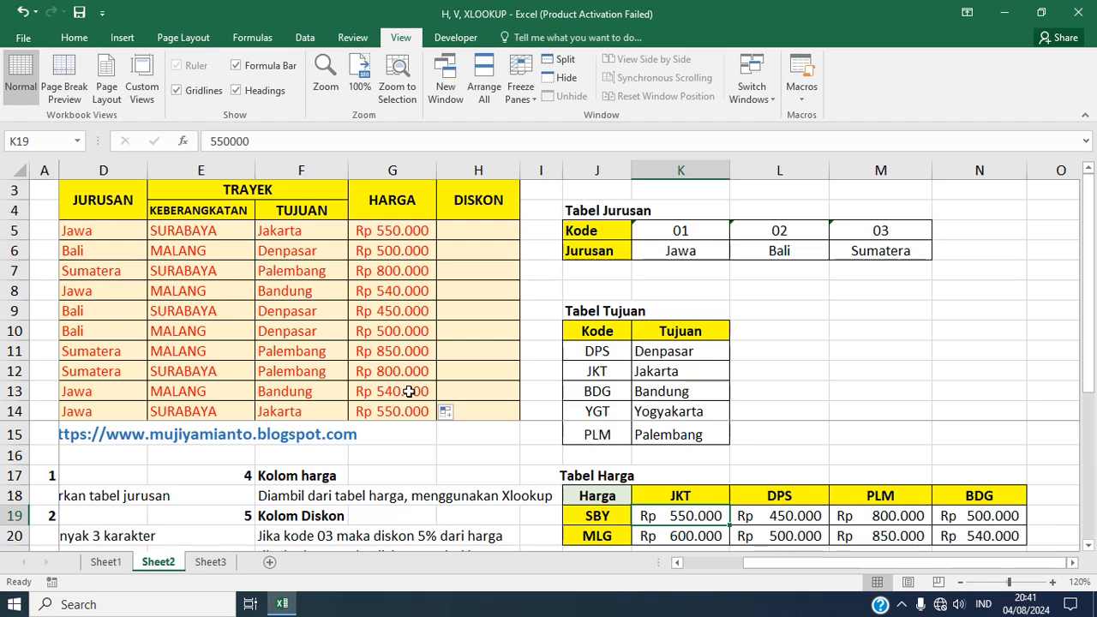
{"action": "left_click", "coordinate": [614, 536]}
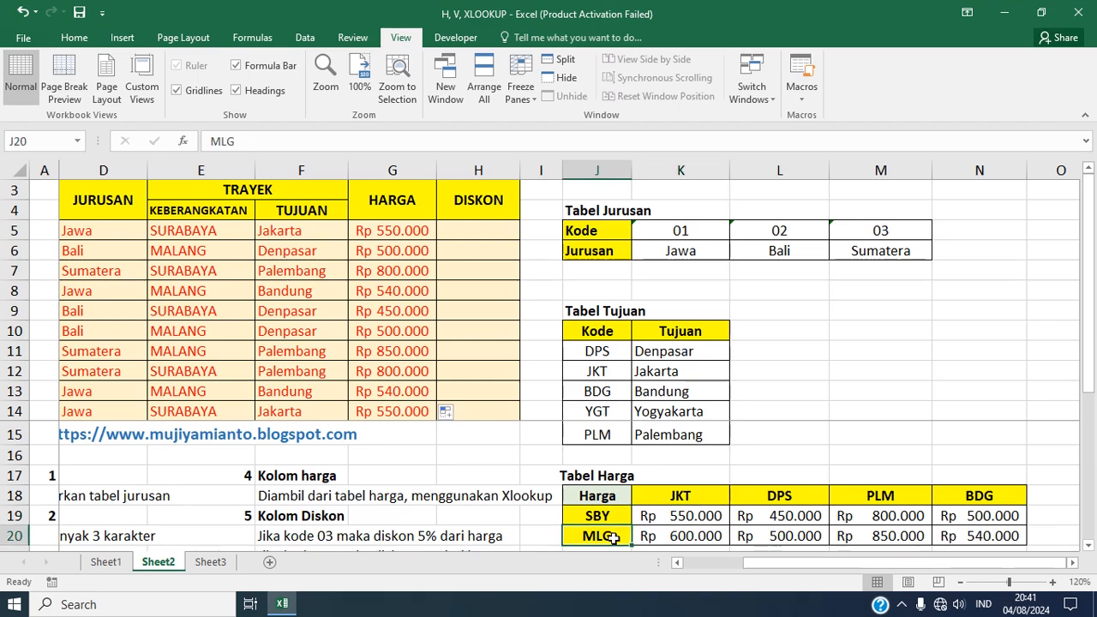
{"action": "left_click", "coordinate": [974, 537]}
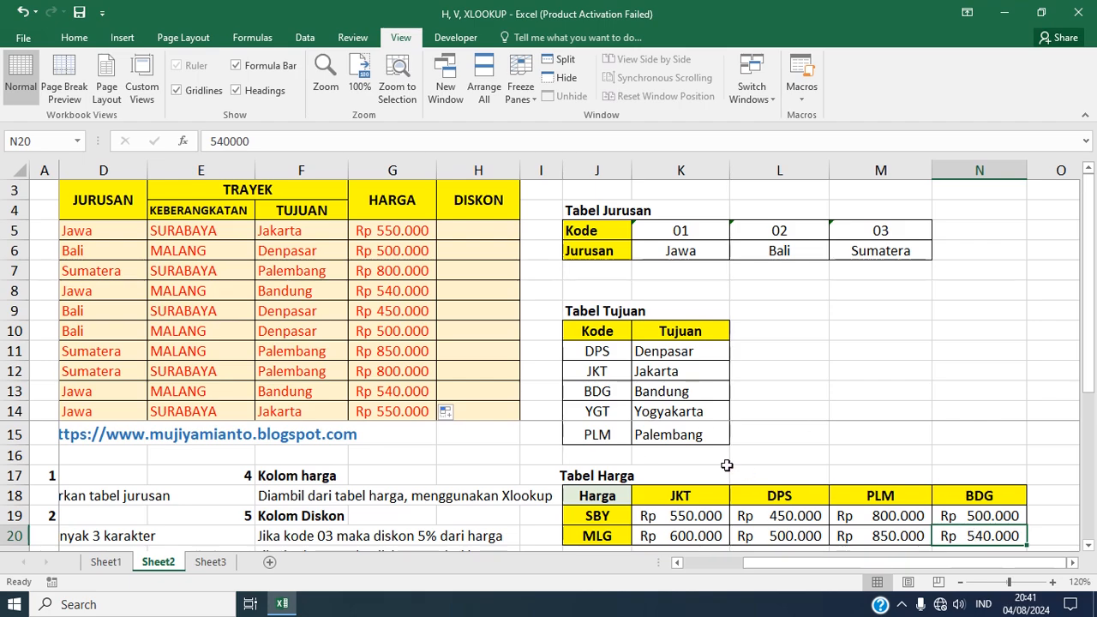
Begin an IF formula in the first DISKON cell, H5, with the Kolom Diskon rules in view
{"action": "left_click", "coordinate": [489, 232]}
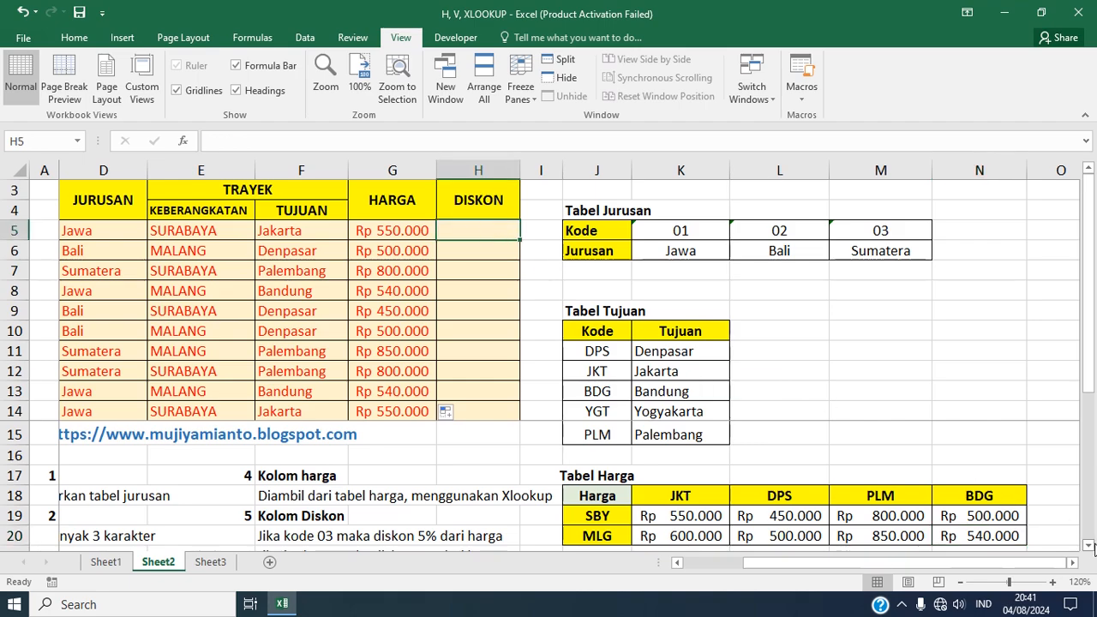
{"action": "left_click", "coordinate": [1088, 545]}
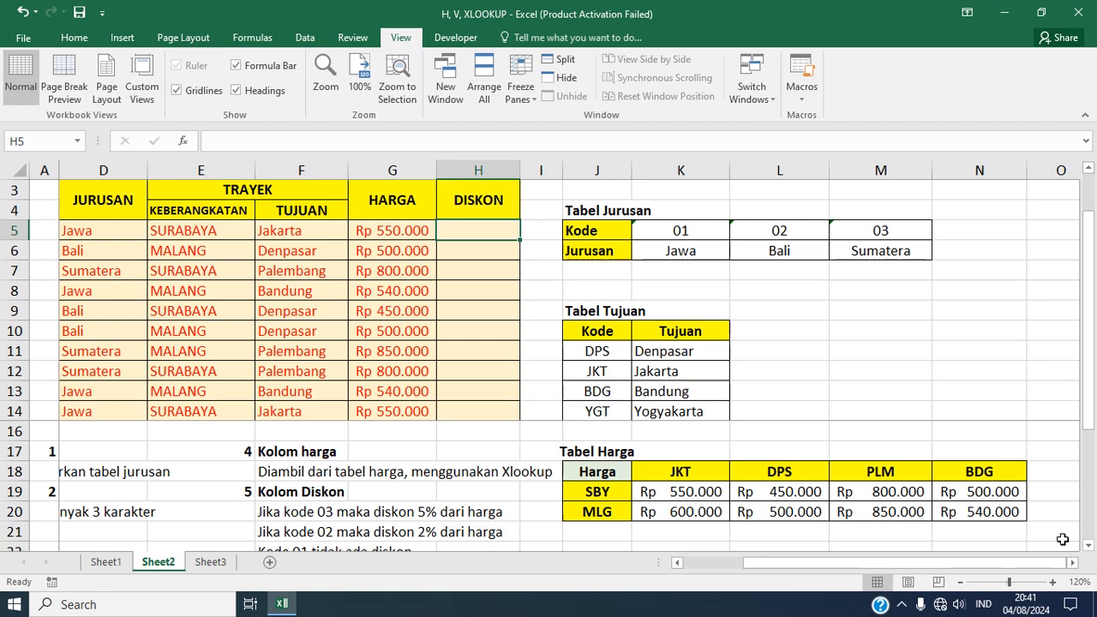
{"action": "left_click", "coordinate": [1089, 546]}
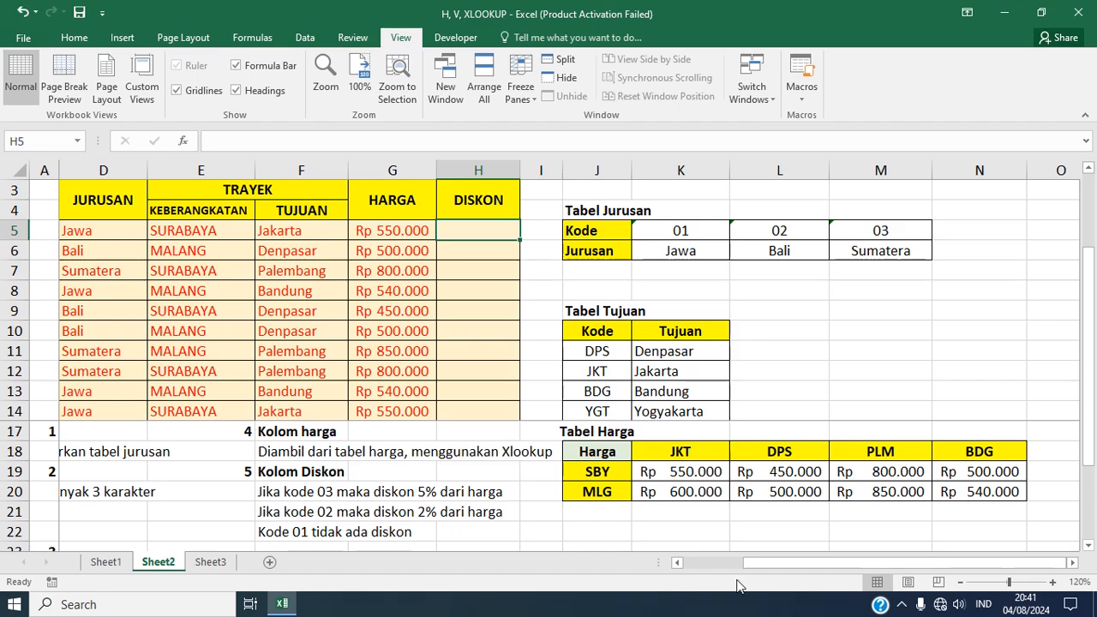
{"action": "left_click", "coordinate": [677, 563]}
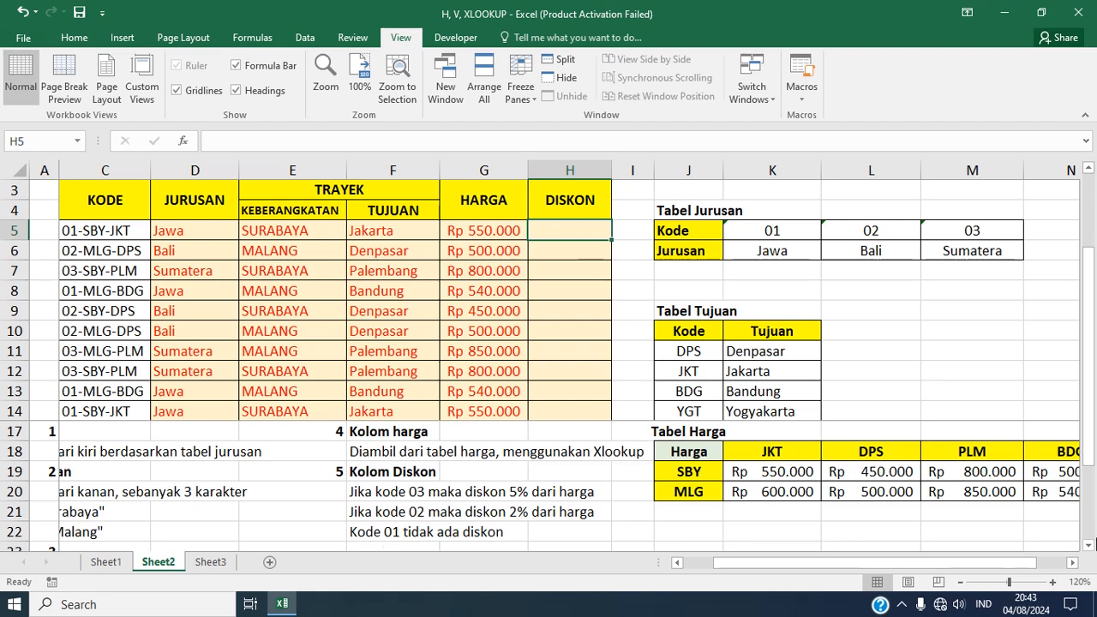
{"action": "left_click", "coordinate": [1053, 583]}
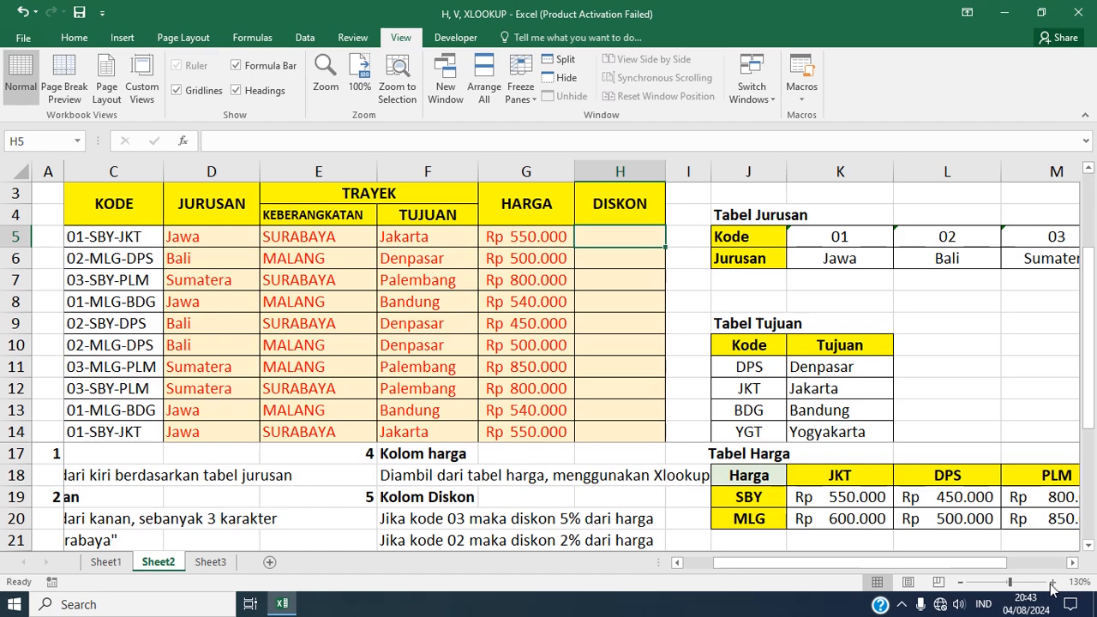
{"action": "left_click", "coordinate": [1088, 545]}
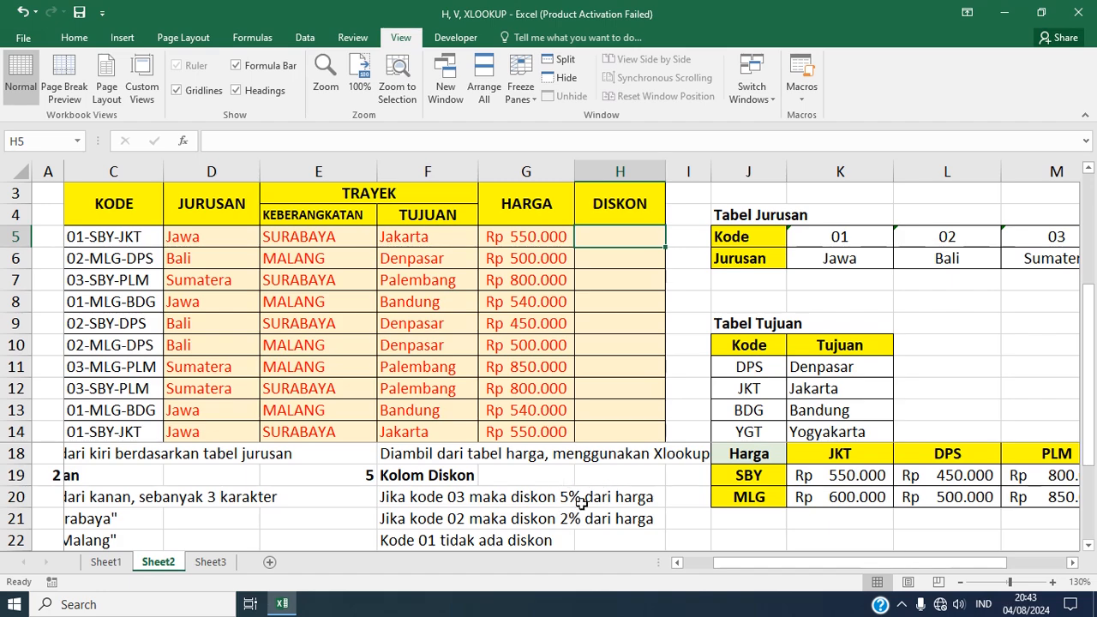
{"action": "type", "text": "="}
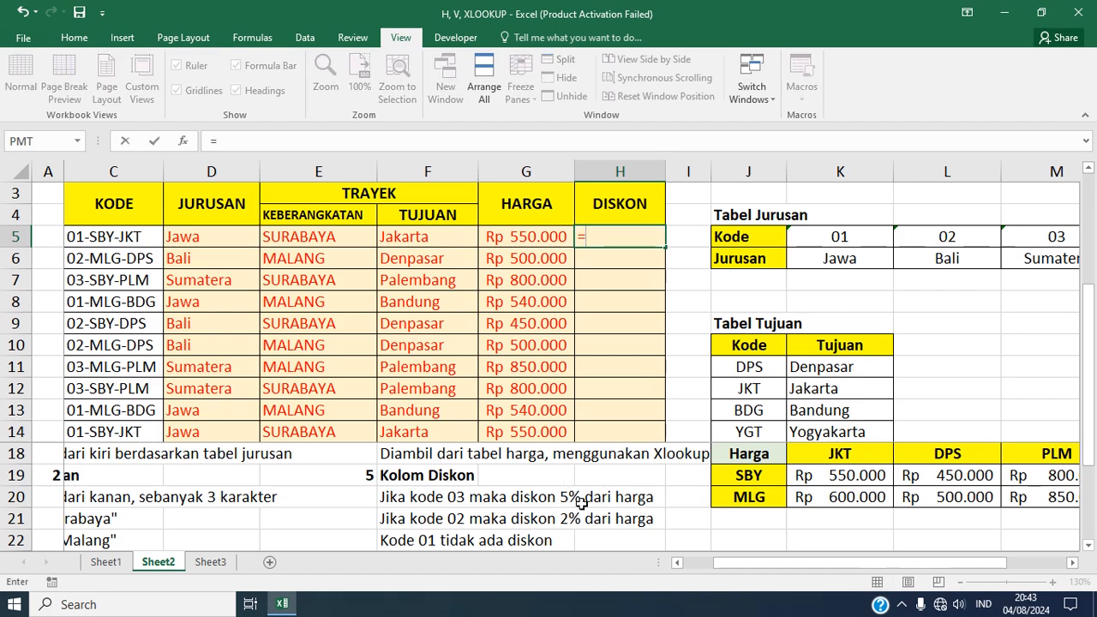
{"action": "type", "text": "IF("}
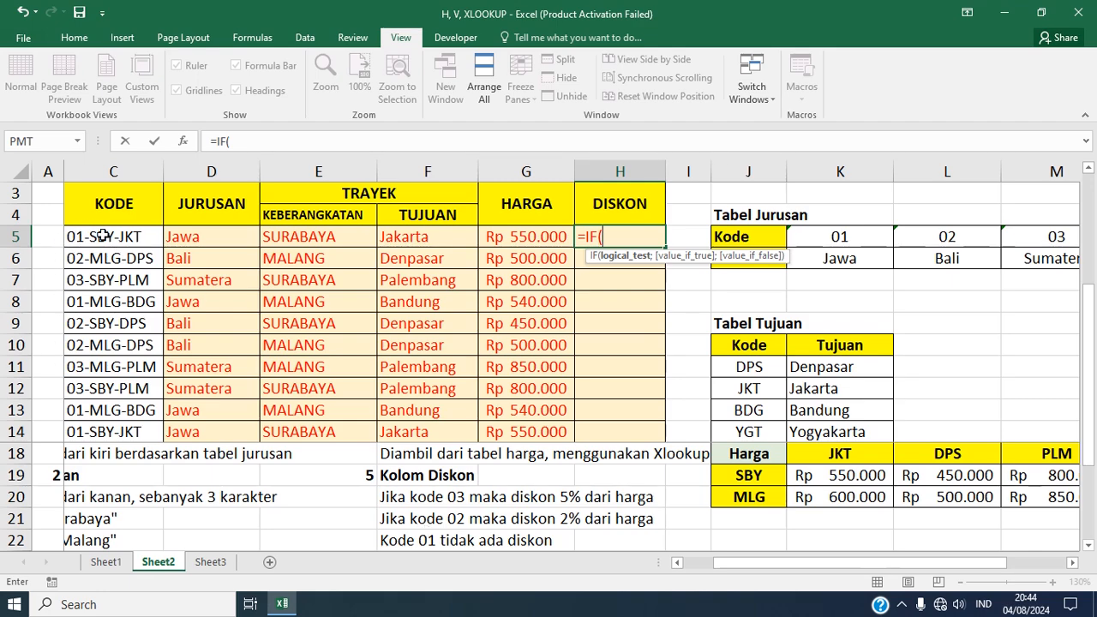
Set the H5 IF's logical test to LEFT(C5;2)="03"
{"action": "type", "text": "L"}
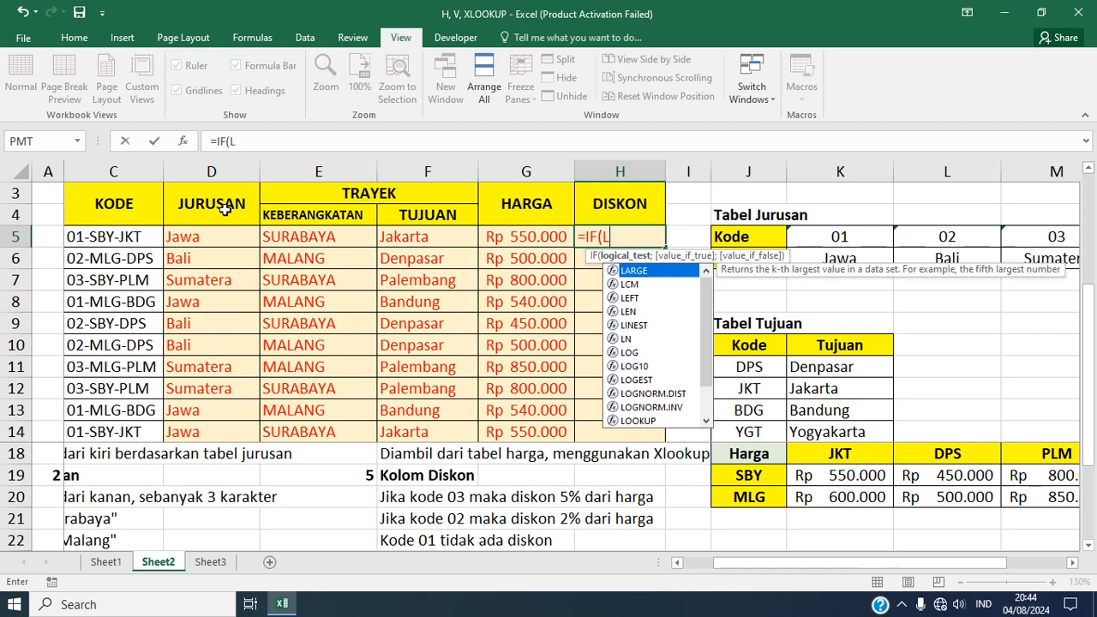
{"action": "type", "text": "EFT("}
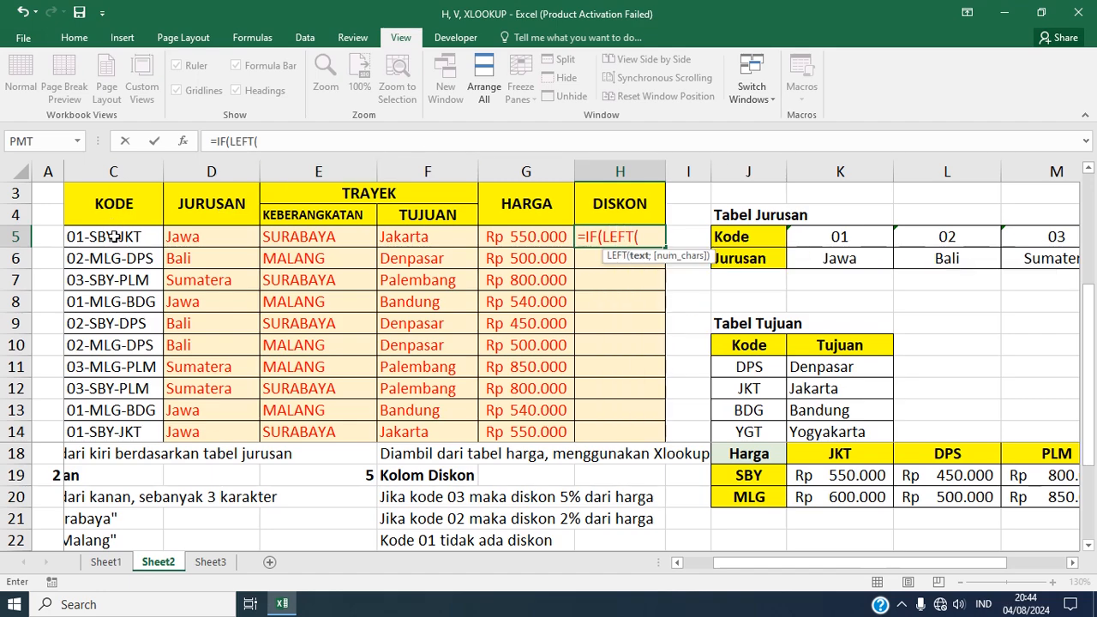
{"action": "left_click", "coordinate": [114, 238]}
{"action": "type", "text": ";"}
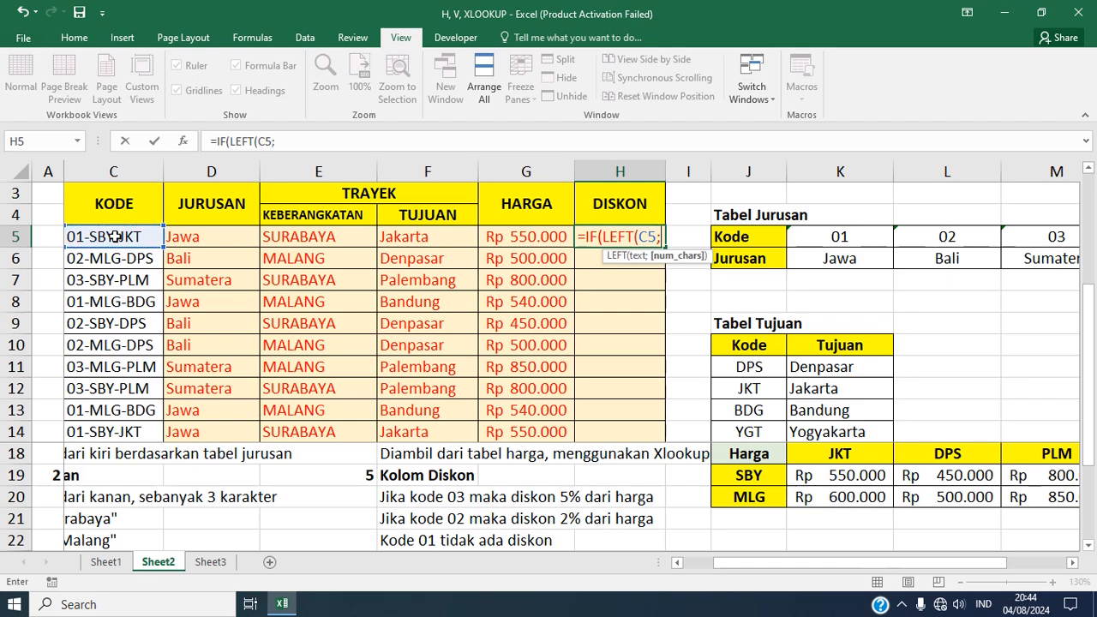
{"action": "type", "text": "2"}
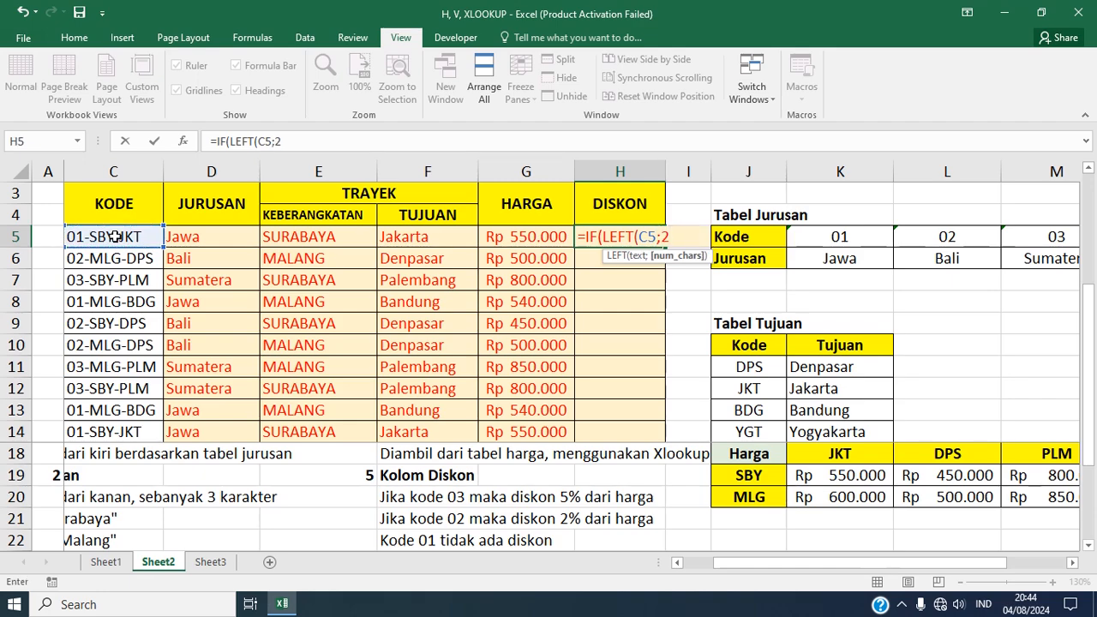
{"action": "type", "text": ")"}
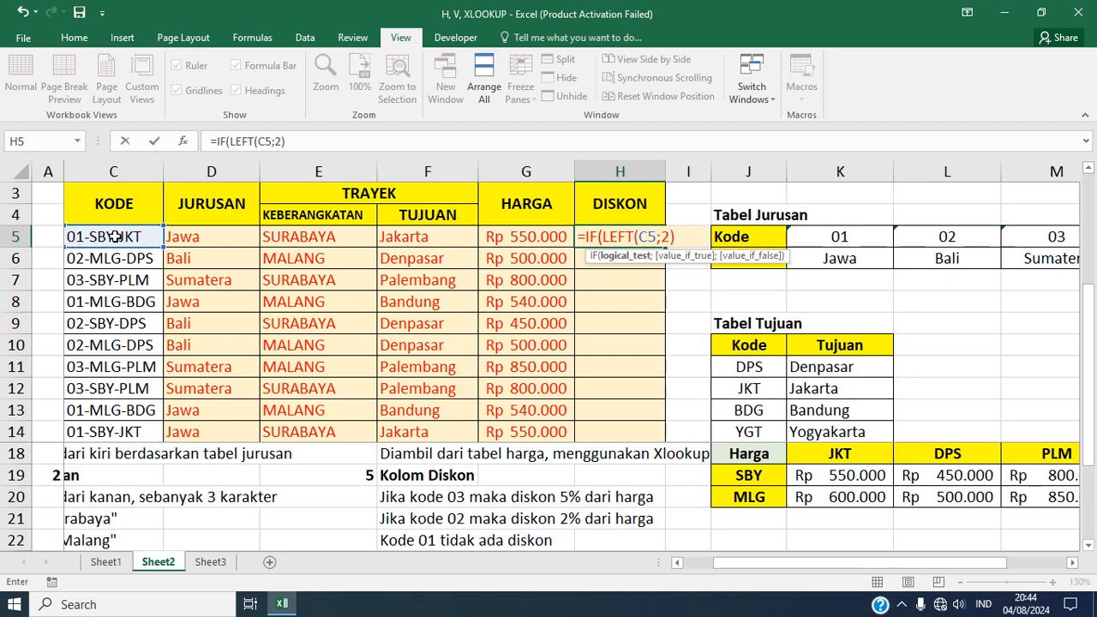
{"action": "type", "text": "="}
{"action": "type", "text": "\"03"}
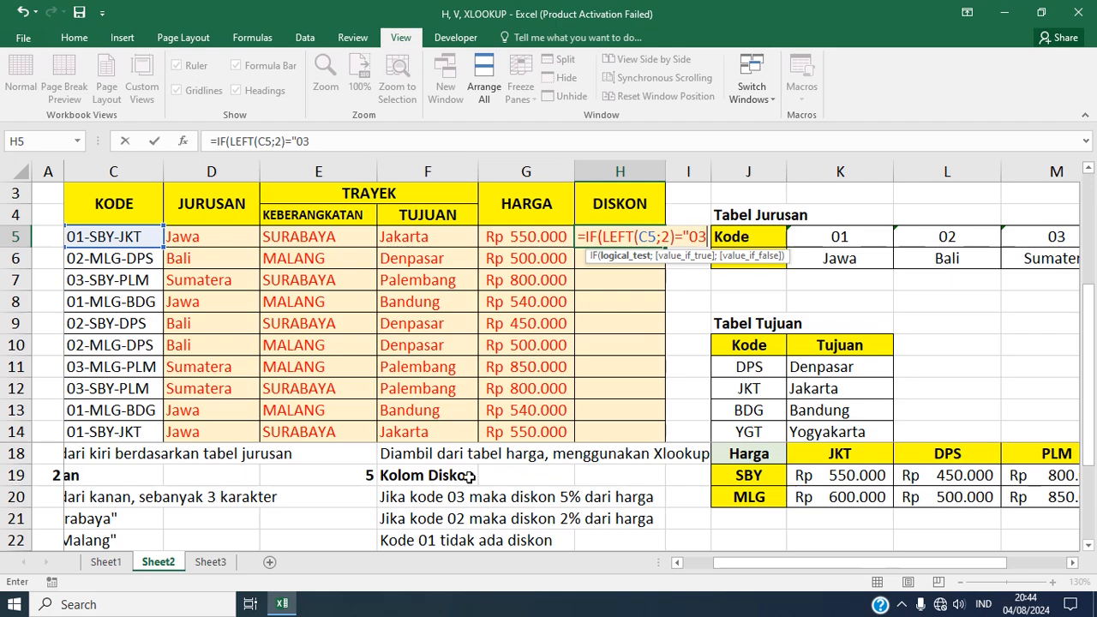
{"action": "type", "text": "\";"}
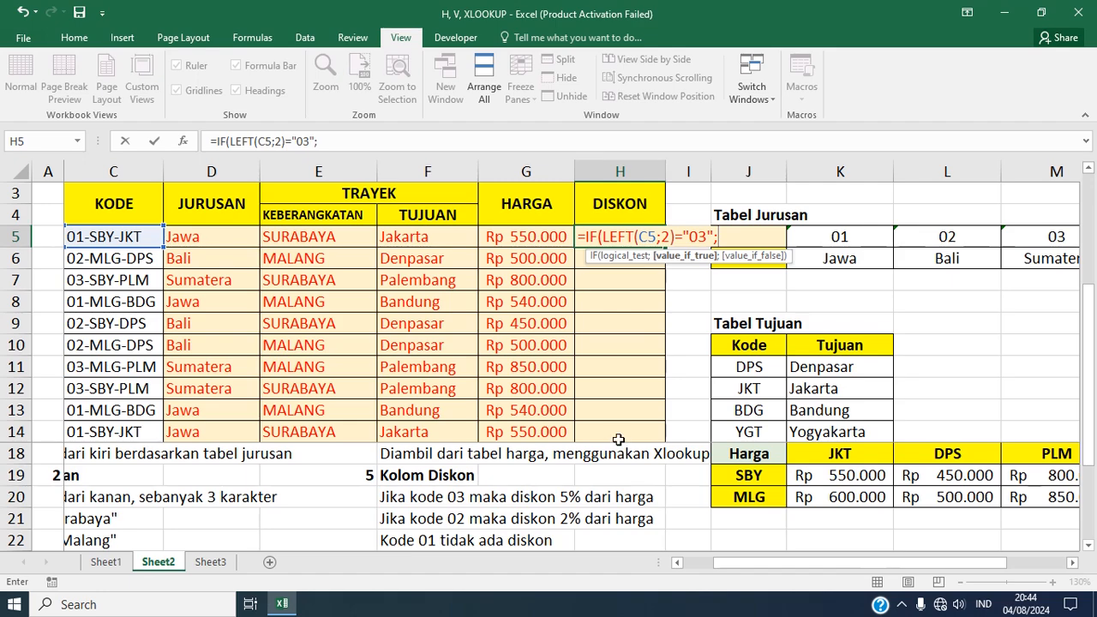
Set the H5 IF's value-if-true argument to 5%*G5
{"action": "type", "text": "%*"}
{"action": "left_click", "coordinate": [536, 239]}
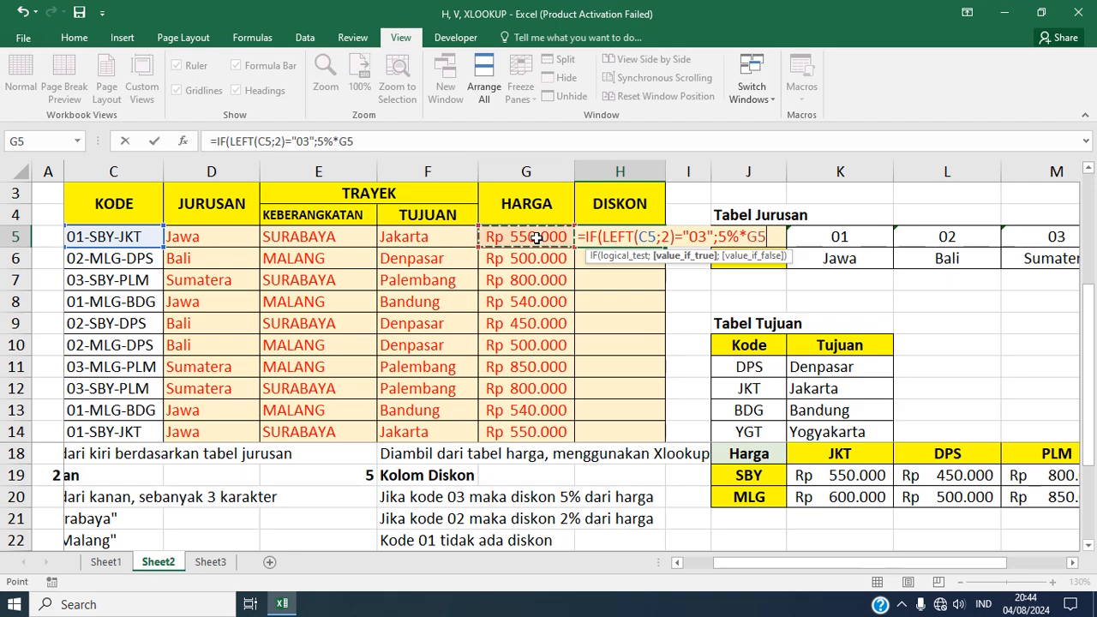
{"action": "type", "text": ";"}
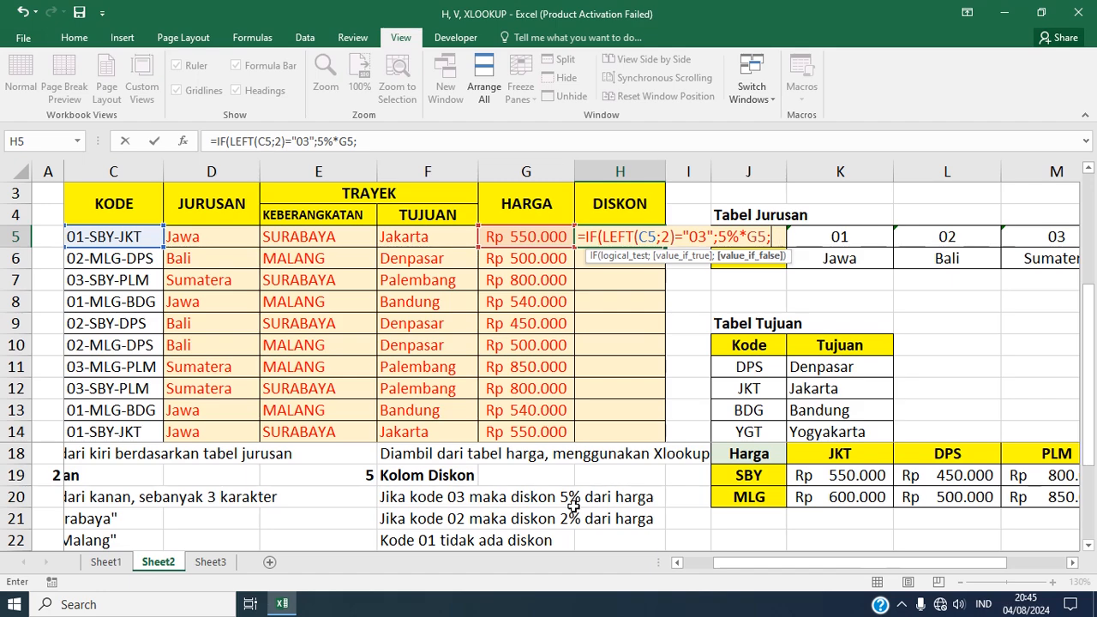
Nest a second IF as the false value in H5, testing LEFT(C5;2)="02" and returning 2%*G5 when true
{"action": "type", "text": "IF("}
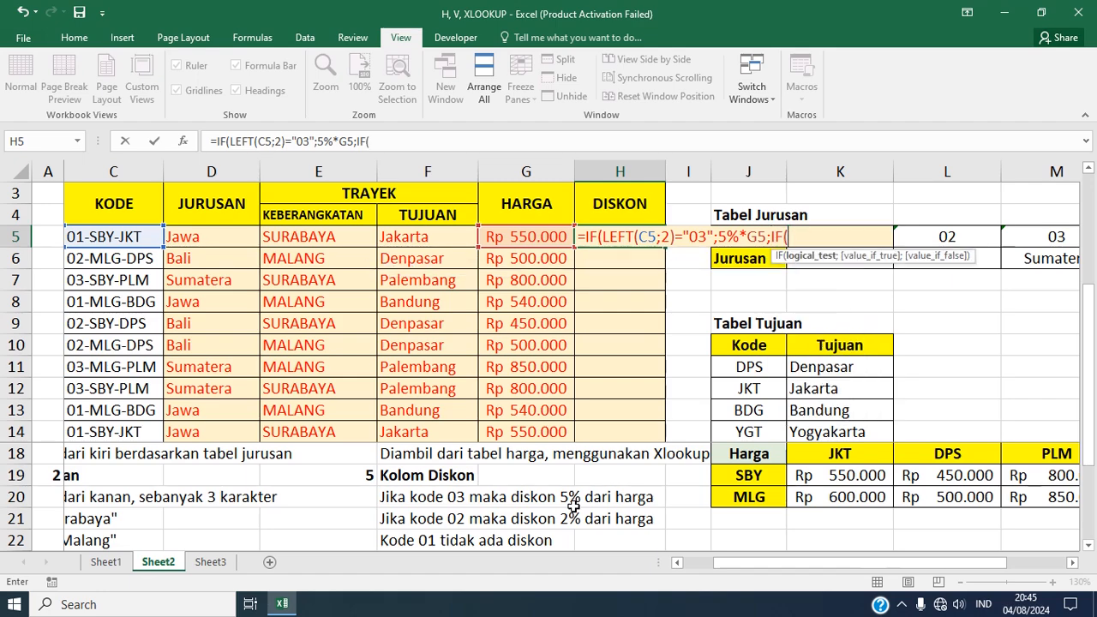
{"action": "type", "text": "LEF"}
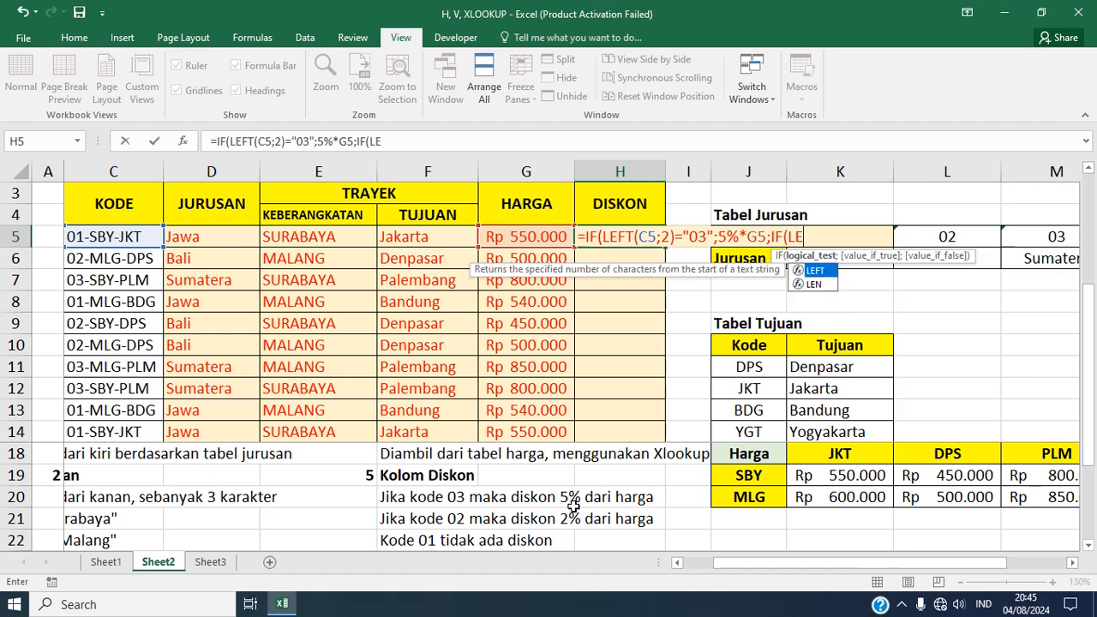
{"action": "type", "text": "T("}
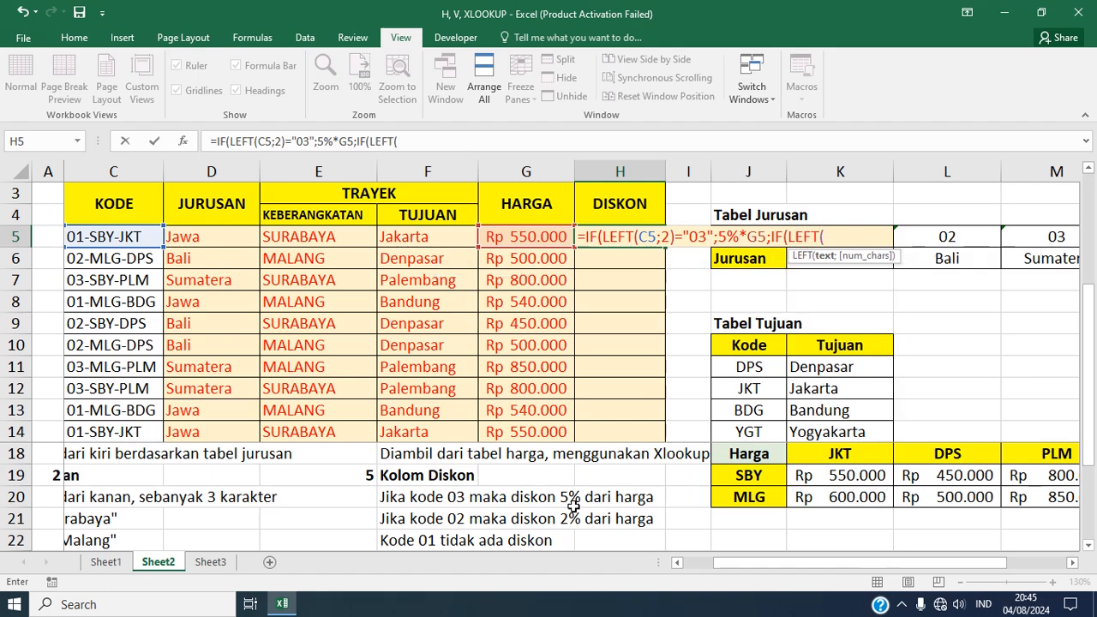
{"action": "left_click", "coordinate": [113, 236]}
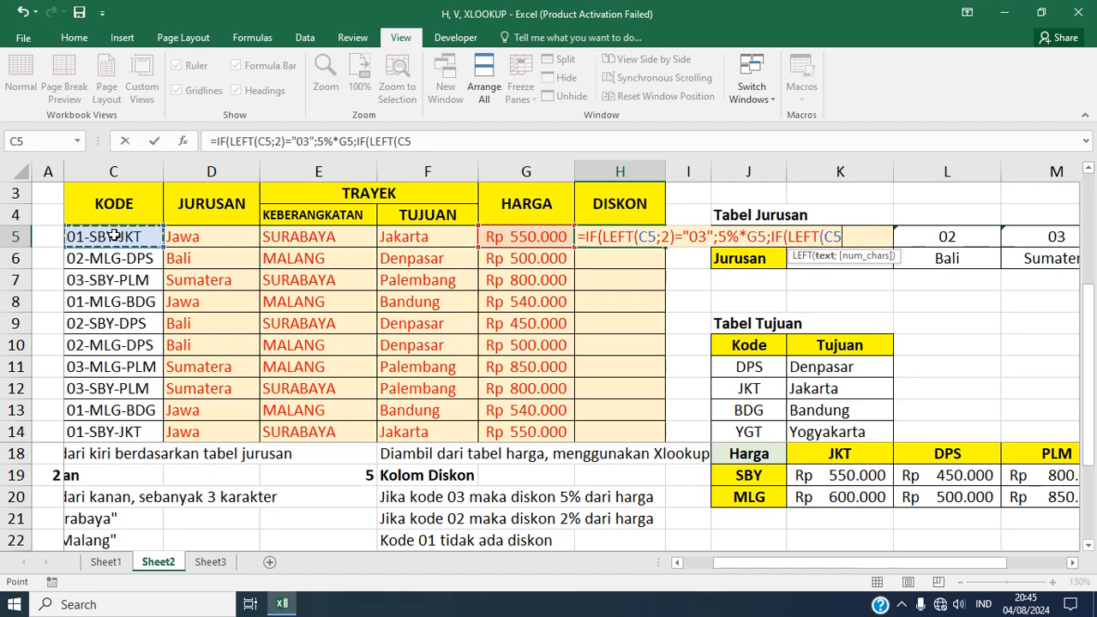
{"action": "type", "text": ";"}
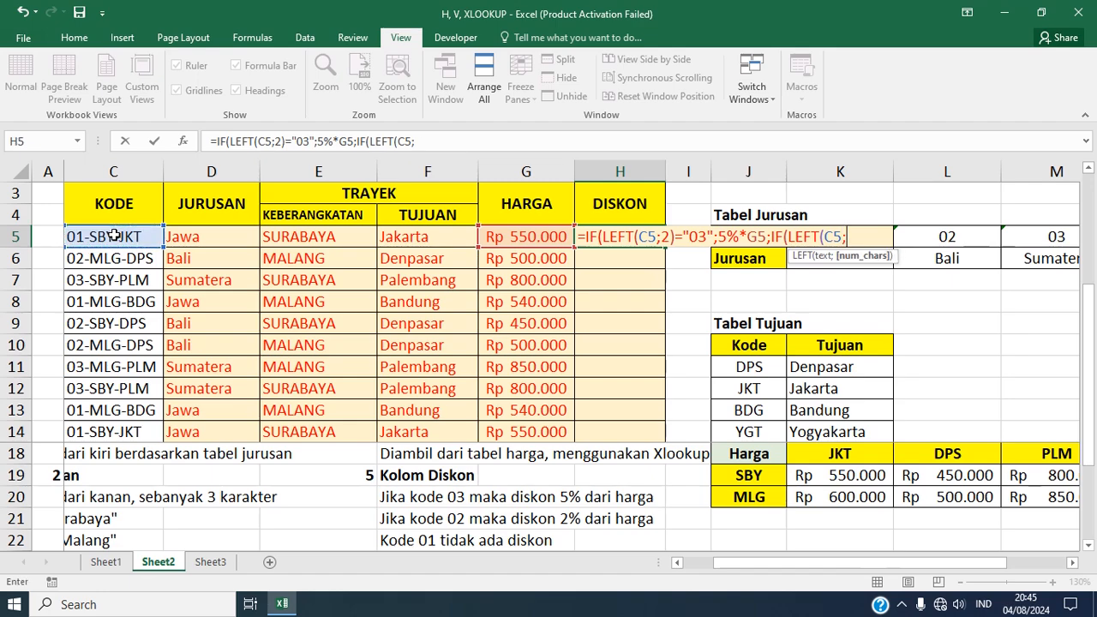
{"action": "type", "text": "2)="}
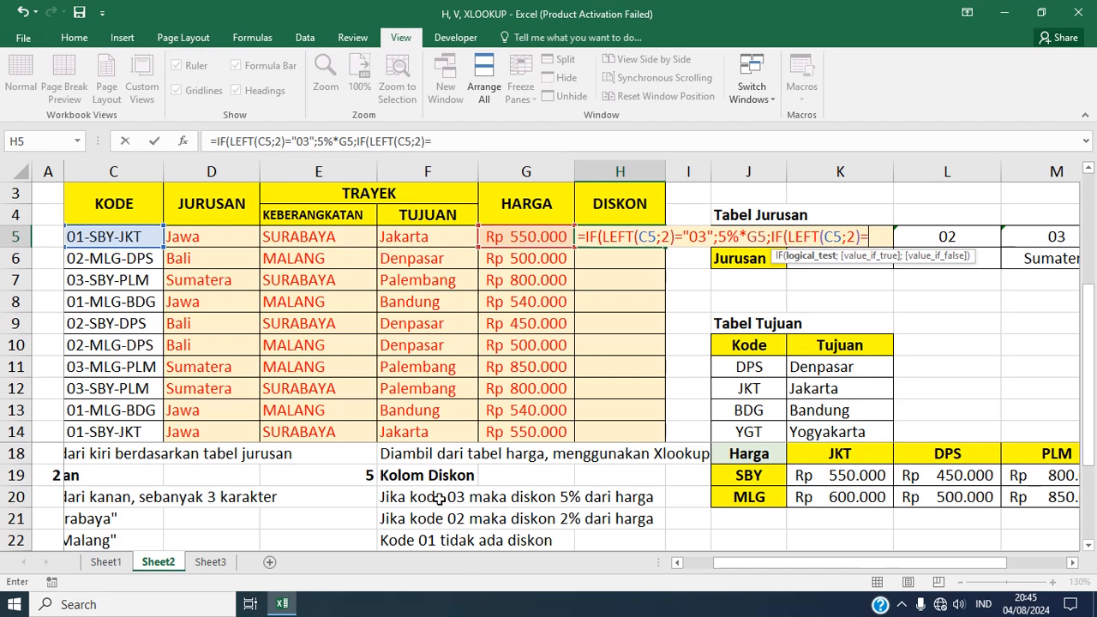
{"action": "type", "text": "\"02\";"}
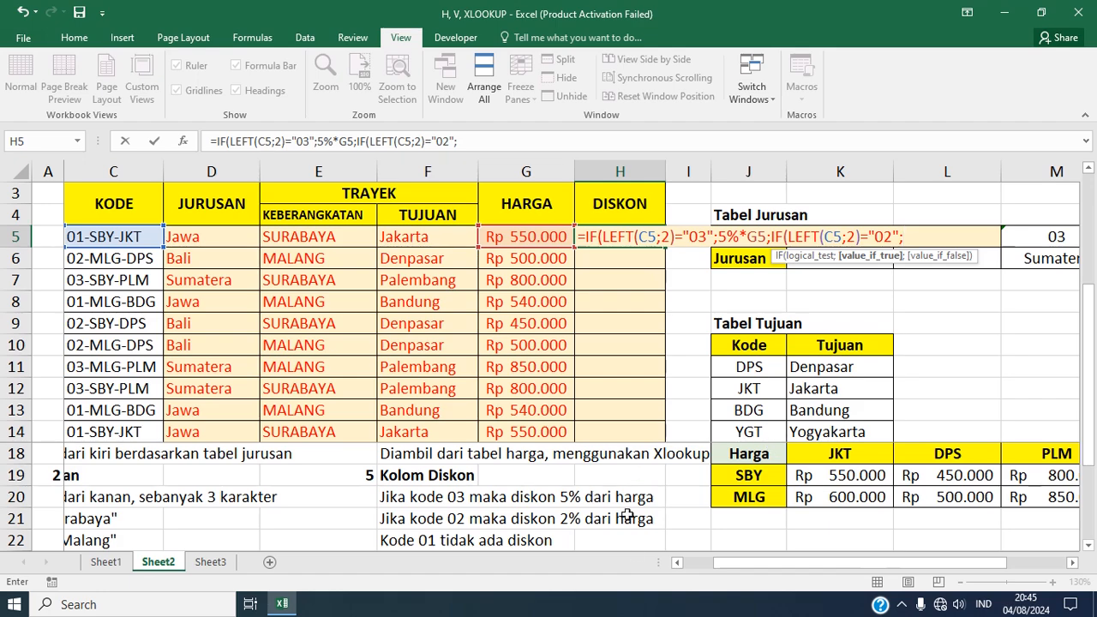
{"action": "type", "text": "2%*"}
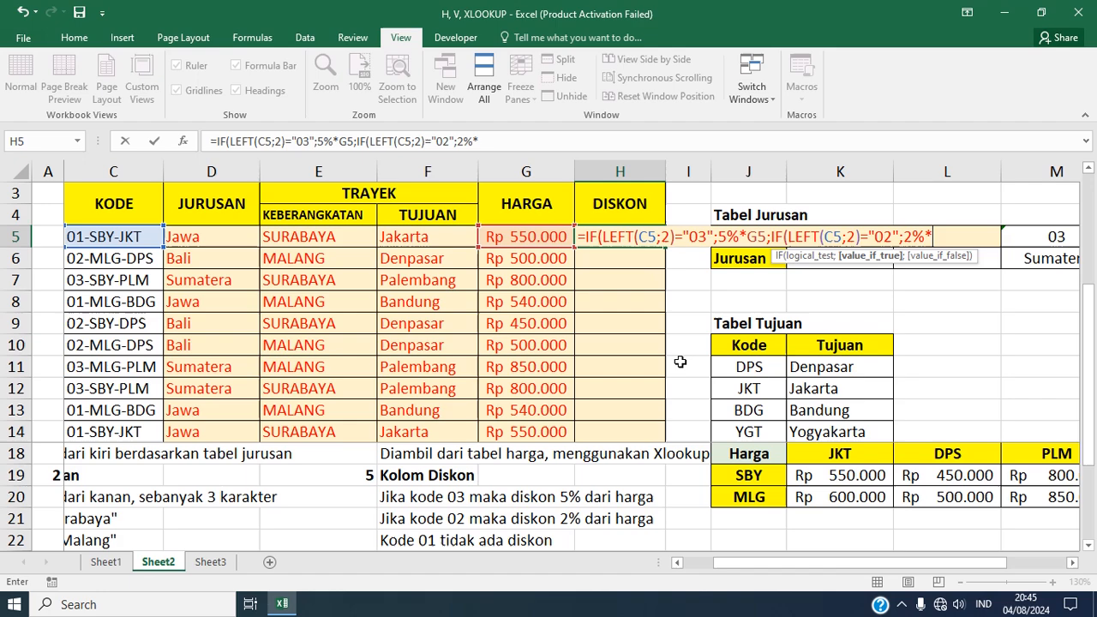
{"action": "left_click", "coordinate": [531, 237]}
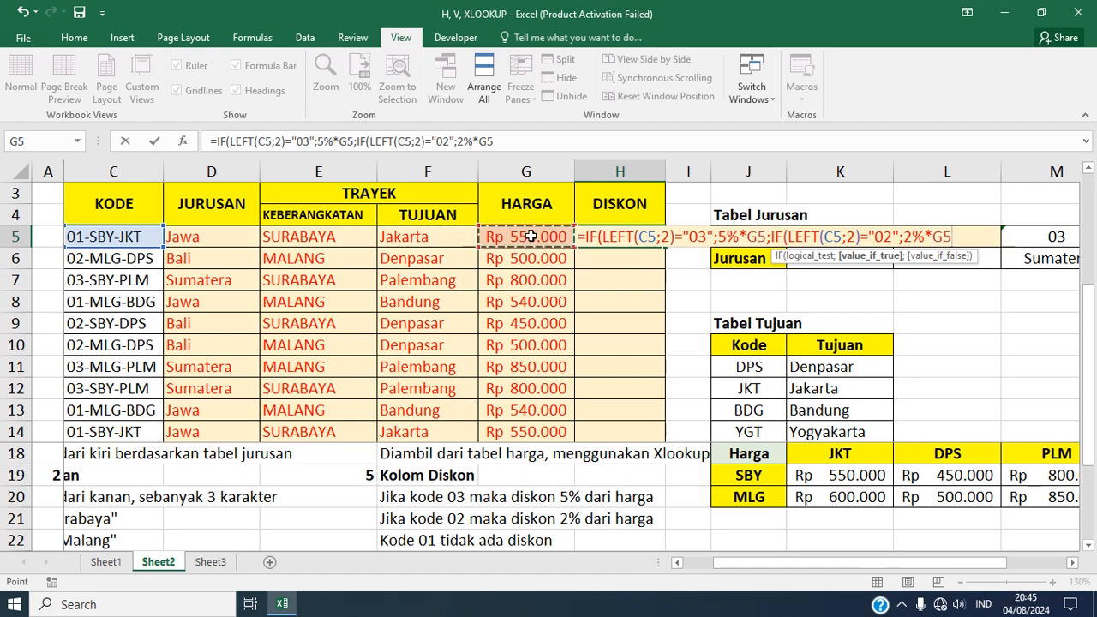
Complete the nested IF formula in H5 with 0 as the final false value, close both IFs and enter it
{"action": "type", "text": ";0"}
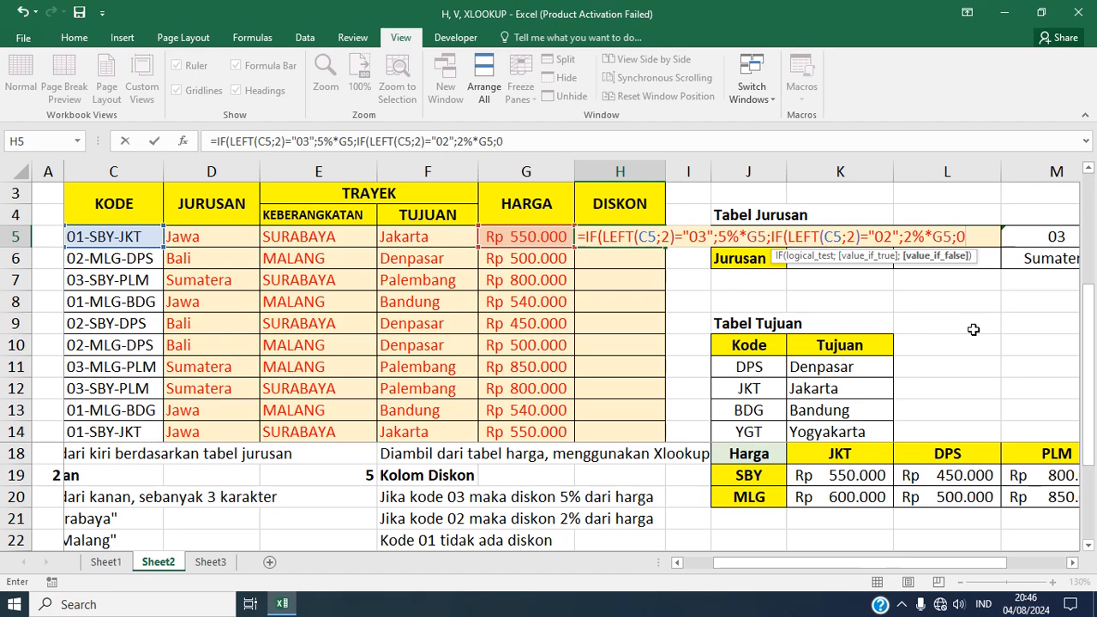
{"action": "type", "text": "))"}
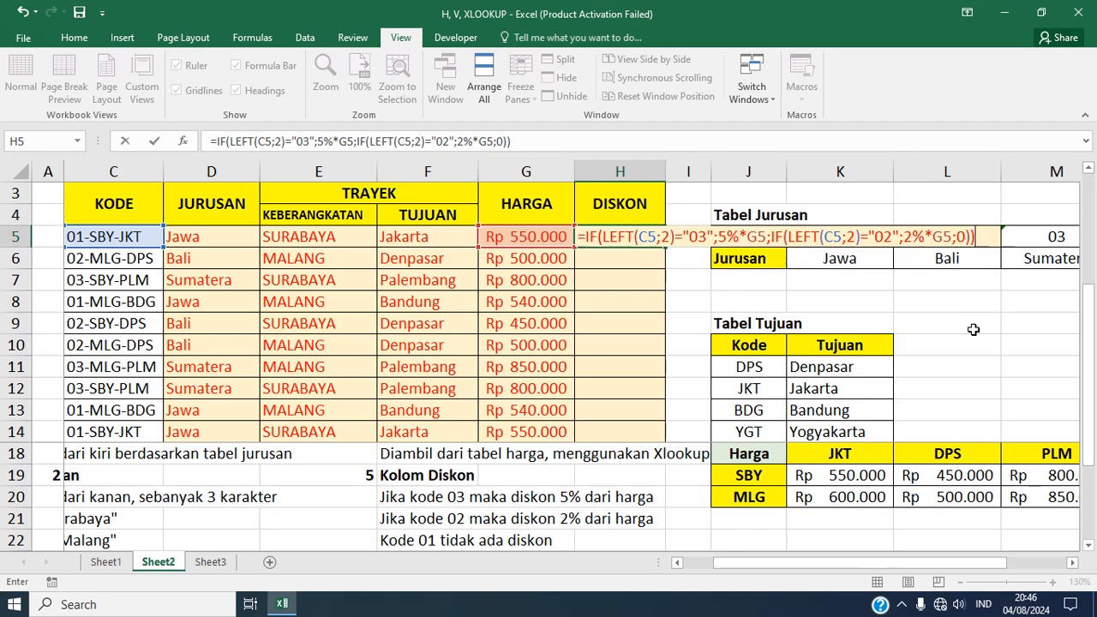
{"action": "key", "text": "Return"}
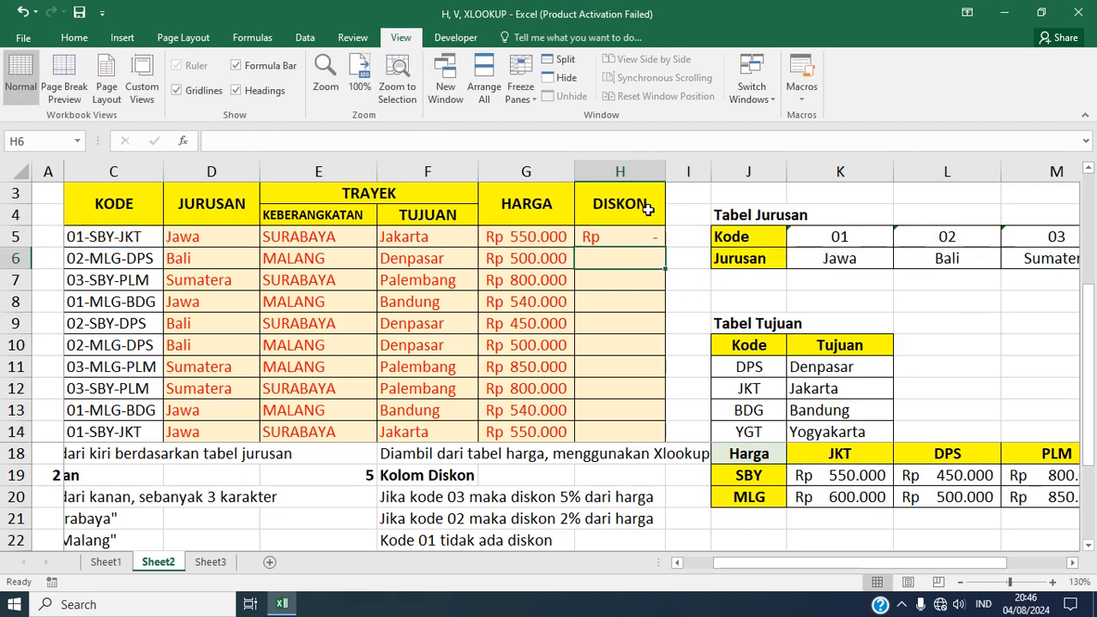
Copy the H5 discount formula down the DISKON column through H14 and deselect the filled range
{"action": "left_click", "coordinate": [637, 236]}
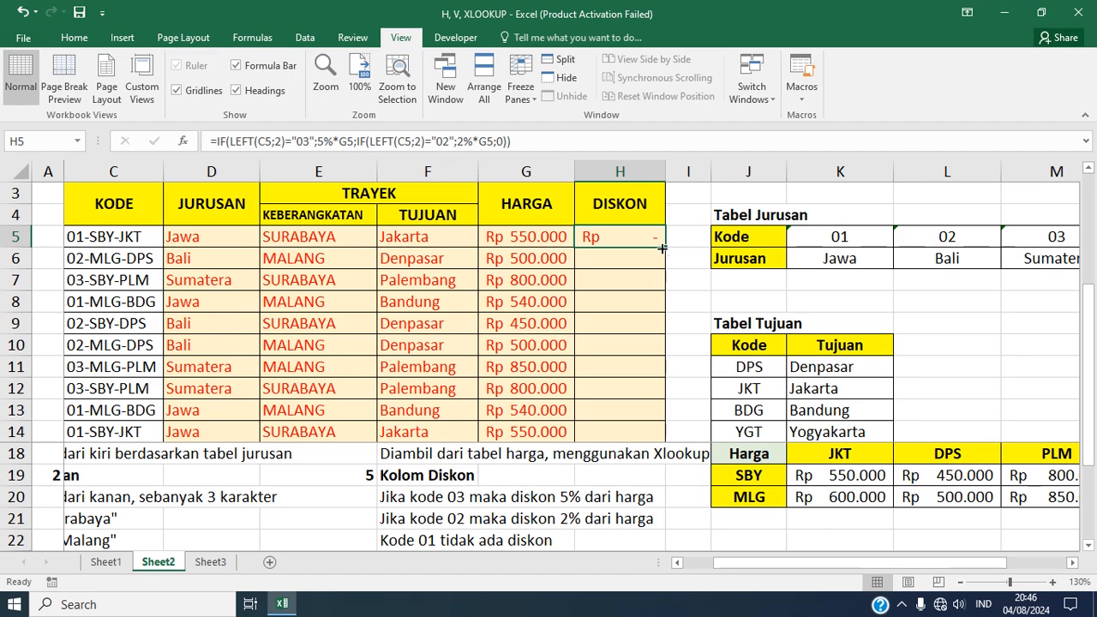
{"action": "left_click_drag", "start_coordinate": [665, 247], "coordinate": [656, 433]}
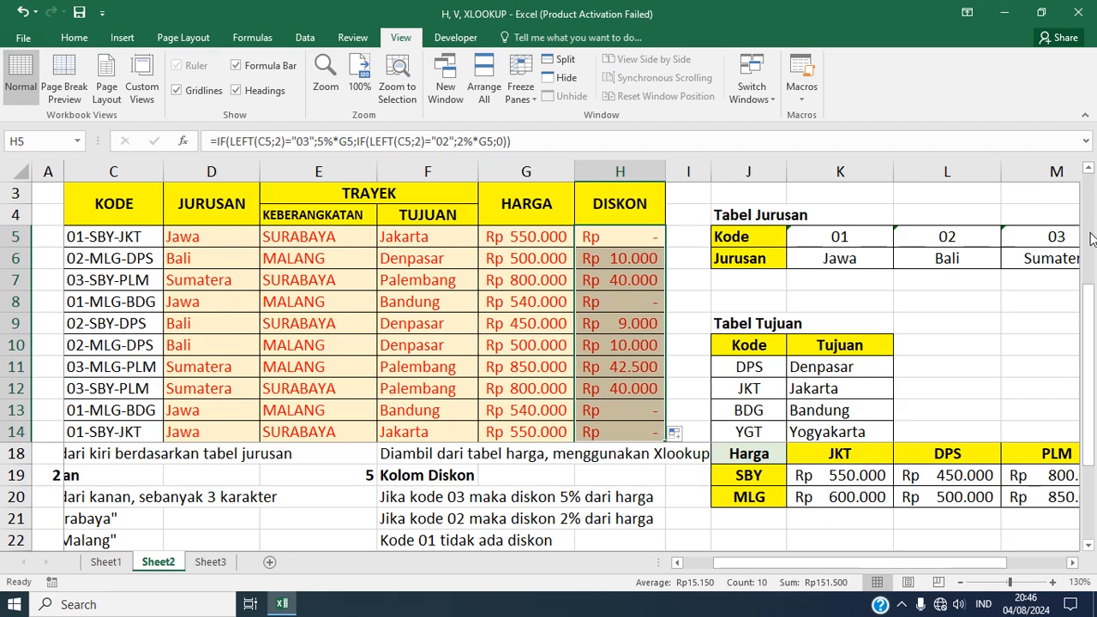
{"action": "scroll", "coordinate": [1090, 239], "scroll_direction": "up", "scroll_amount": 1}
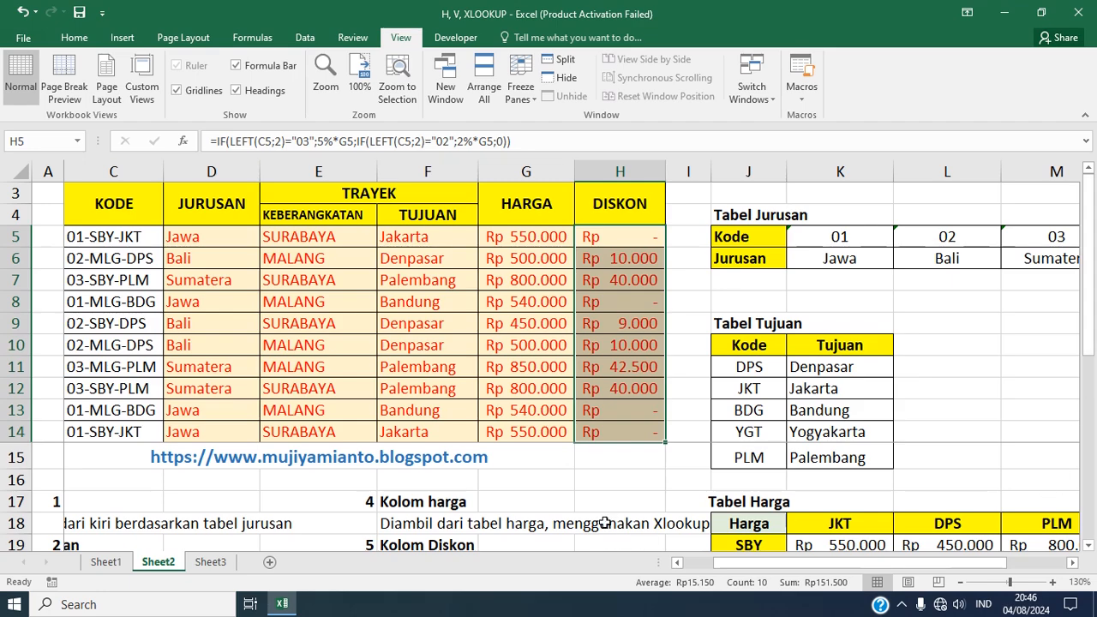
{"action": "left_click", "coordinate": [628, 456]}
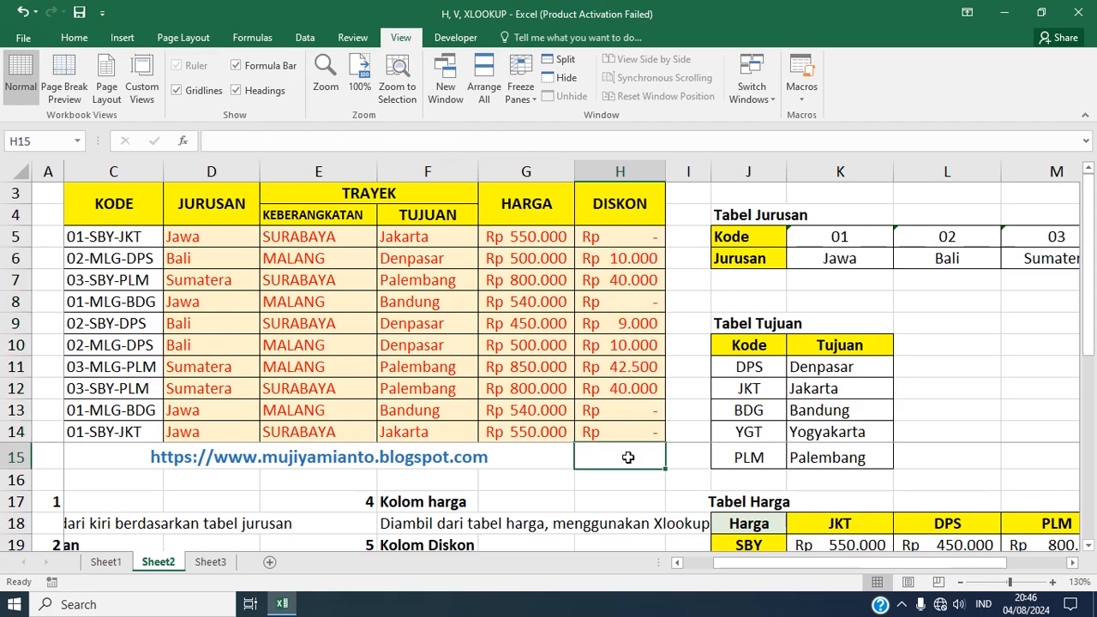
{"action": "left_click", "coordinate": [539, 481]}
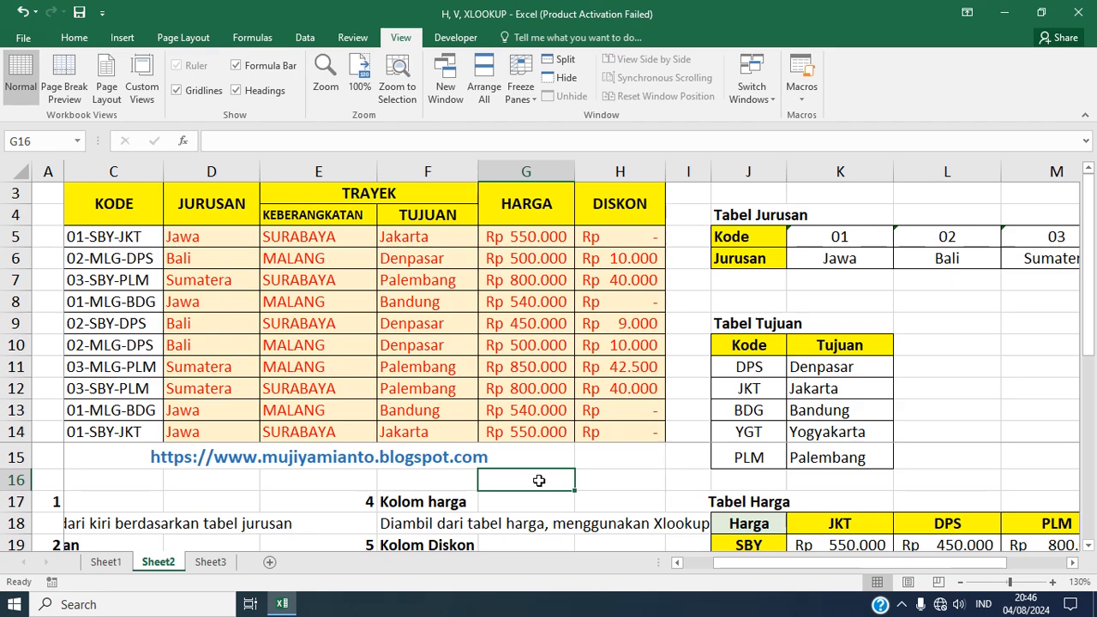